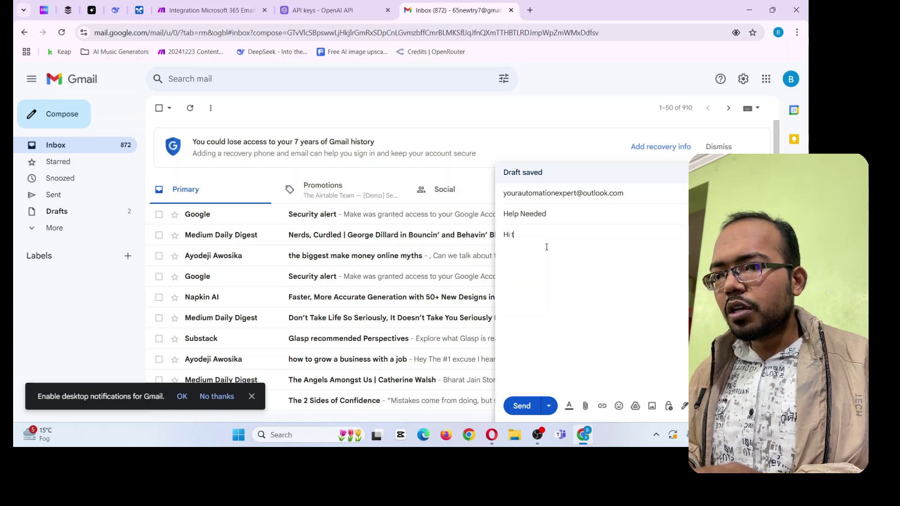
Write the body asking for free training to watch and learn, and whether they can share any
type("here,")
key("Return")
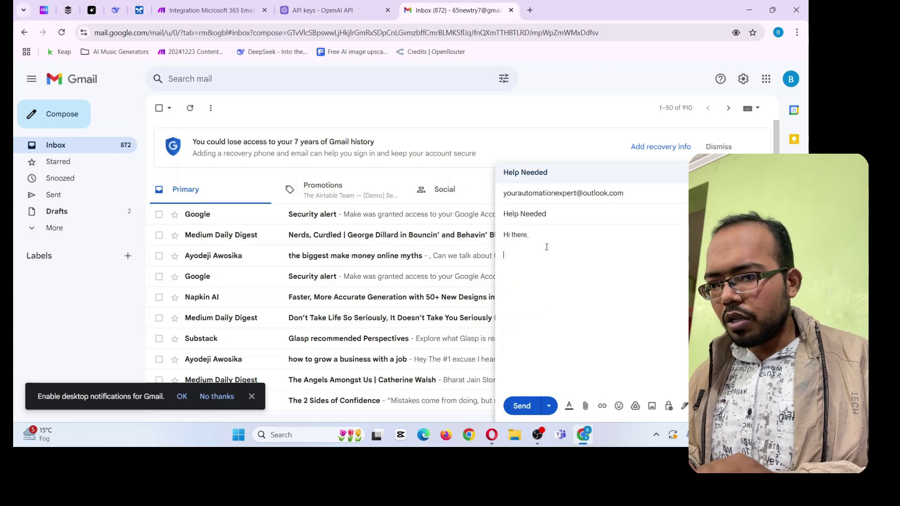
type("I ne")
key("BackSpace")
key("BackSpace")
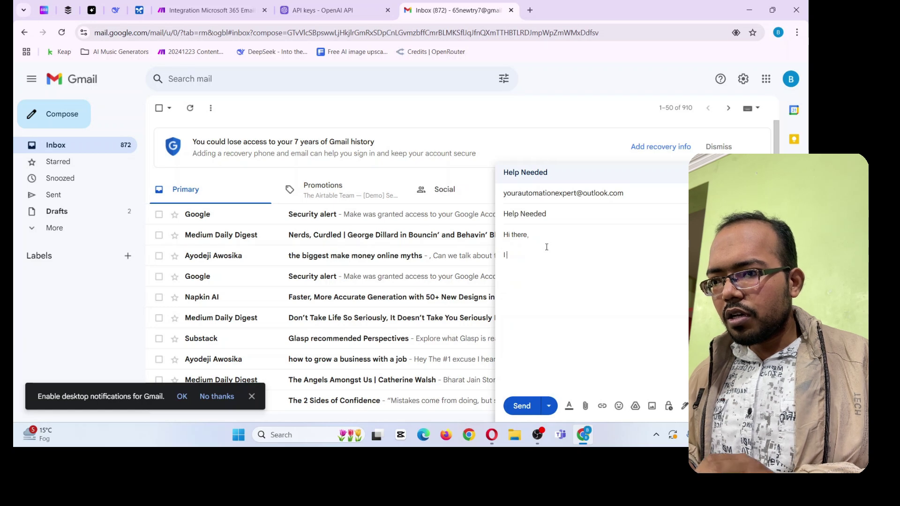
type("am looking ")
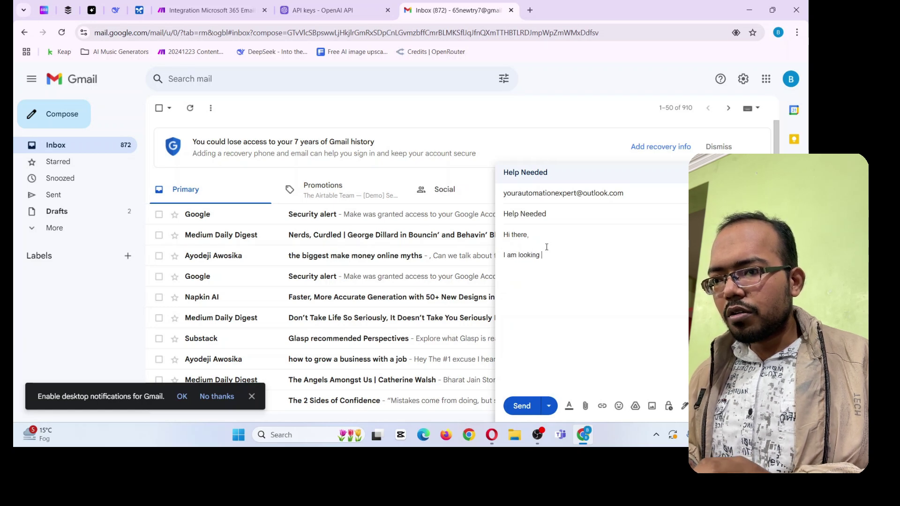
type("for some free")
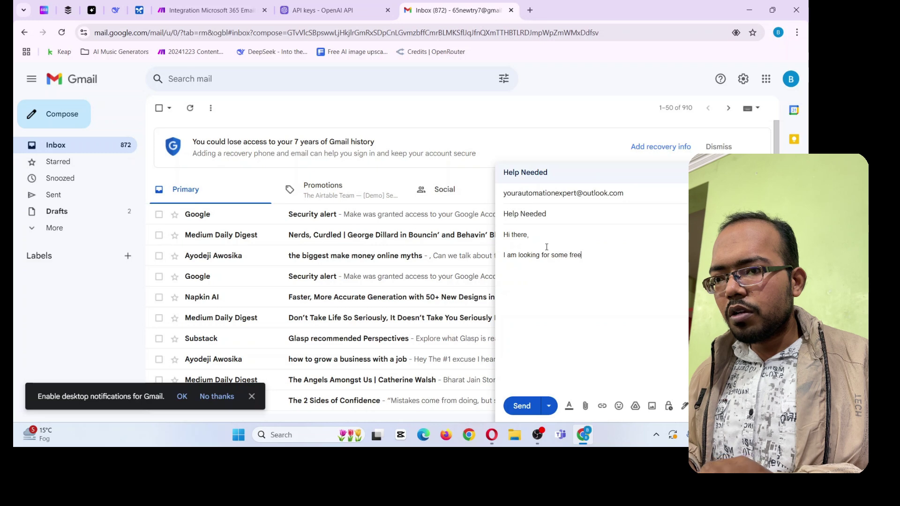
type(" training to wa")
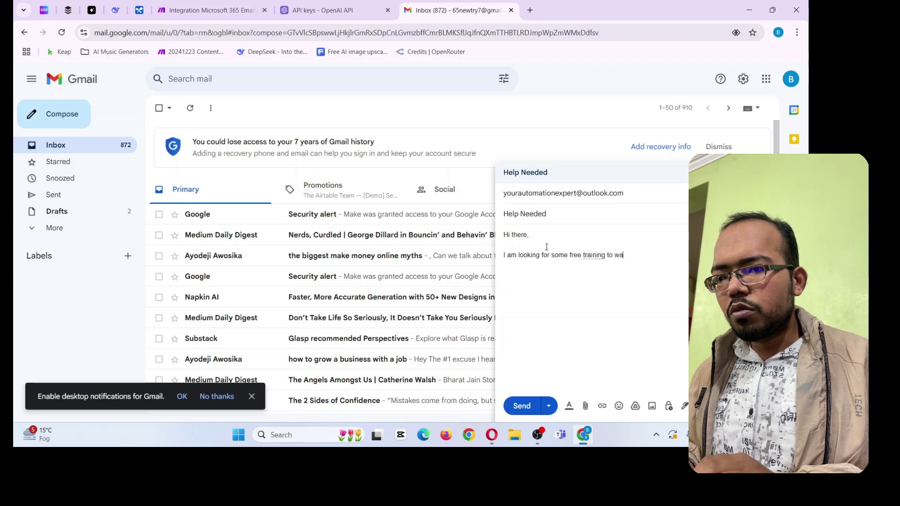
type("tch and le")
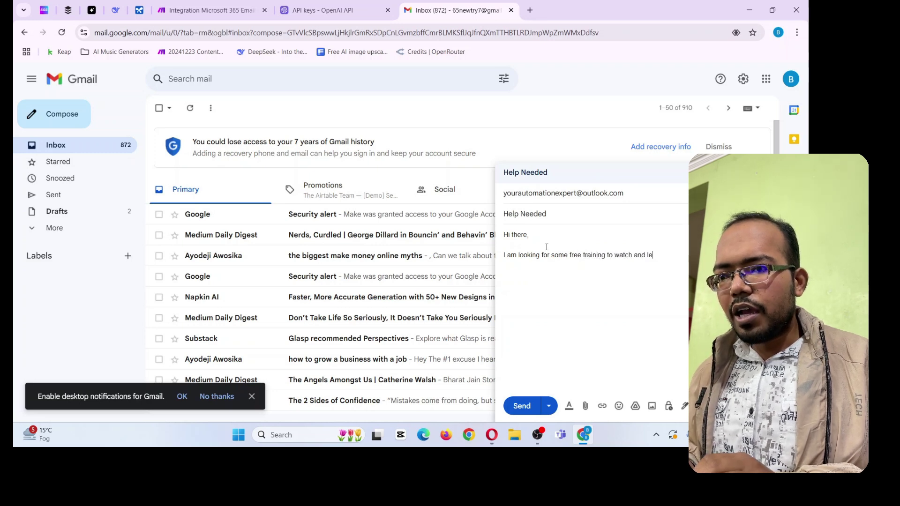
type("arn .")
key("Return")
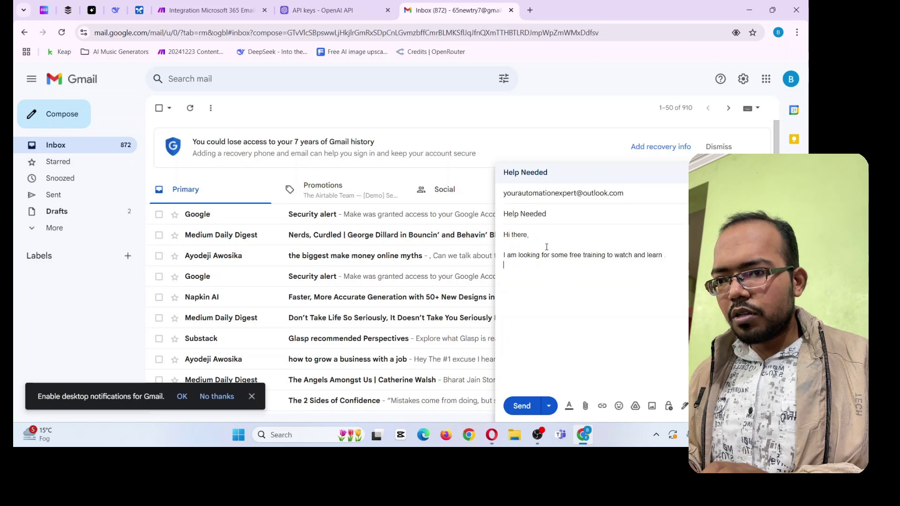
type("Ca")
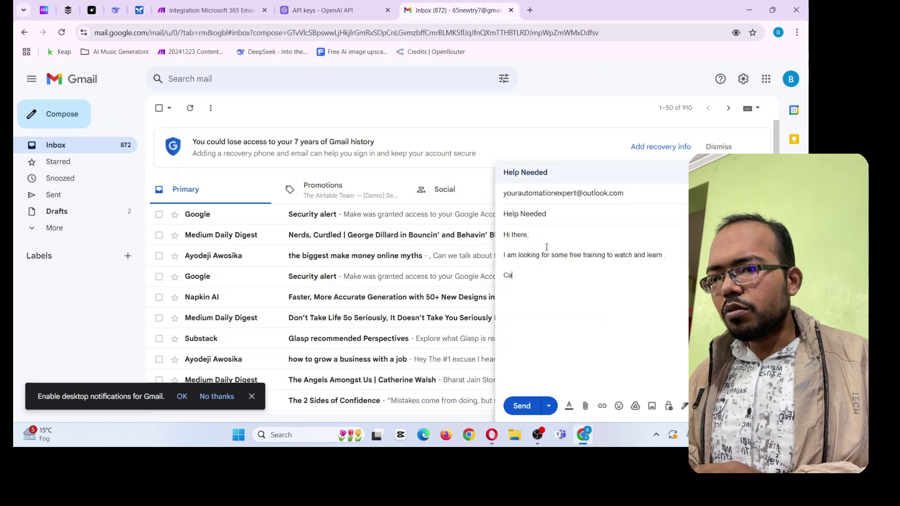
type("n you share me if")
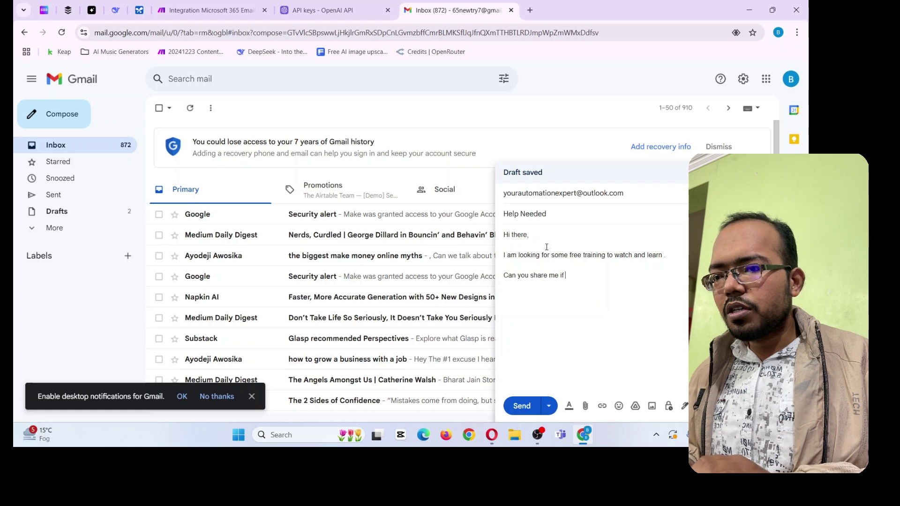
type(" you have any?")
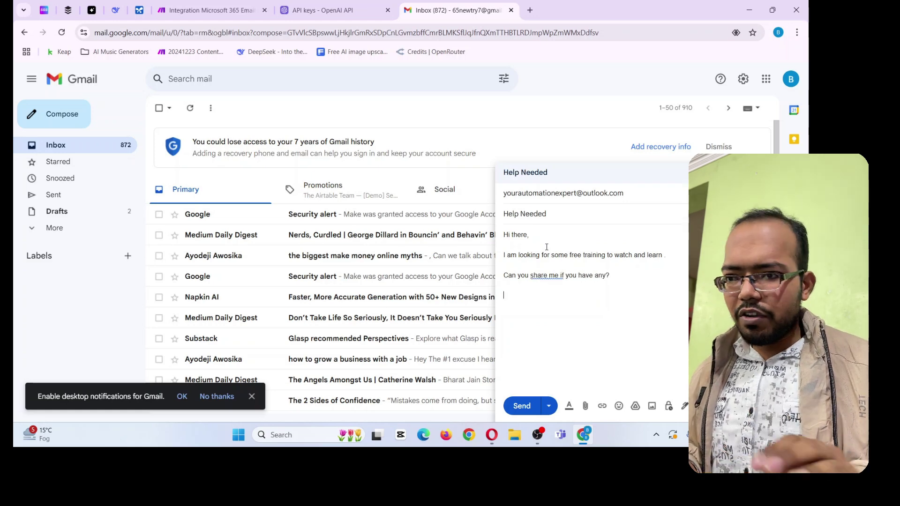
Accept the 'share with me' correction, sign off with 'Thank You' and send the email
left_click(544, 271)
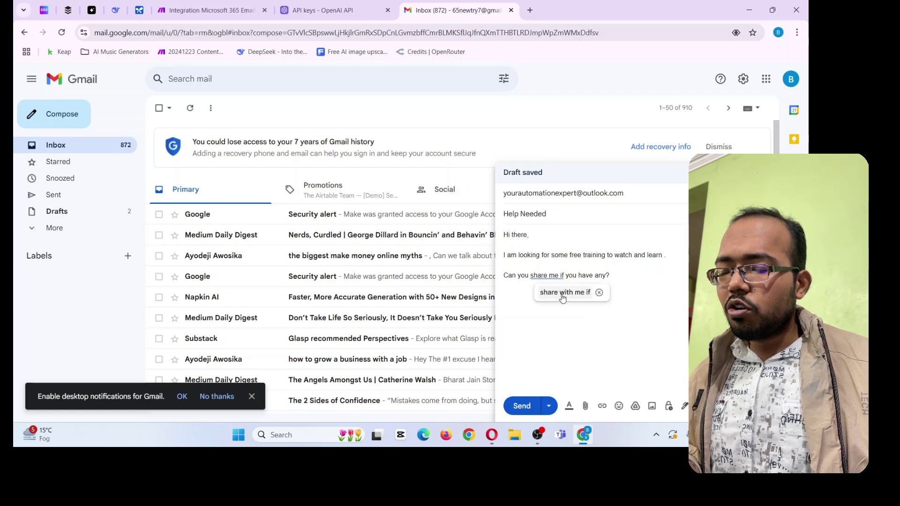
left_click(562, 295)
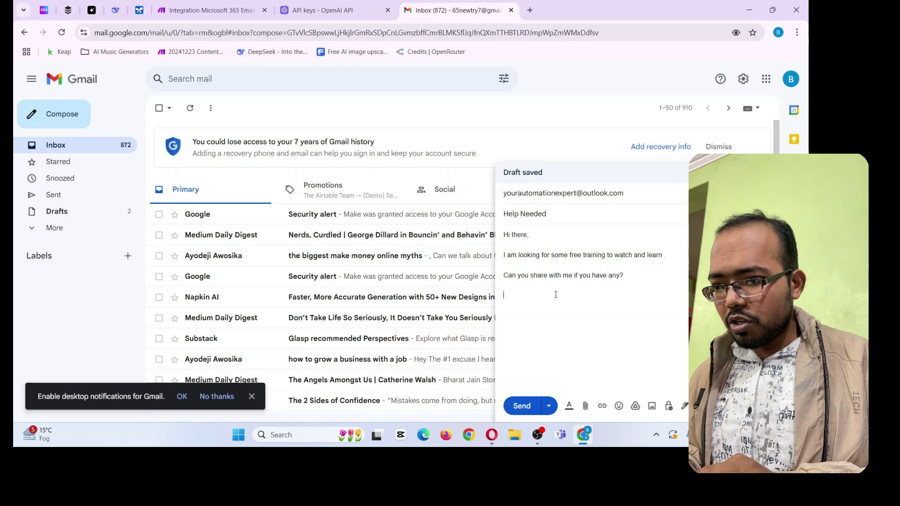
type("Thank ")
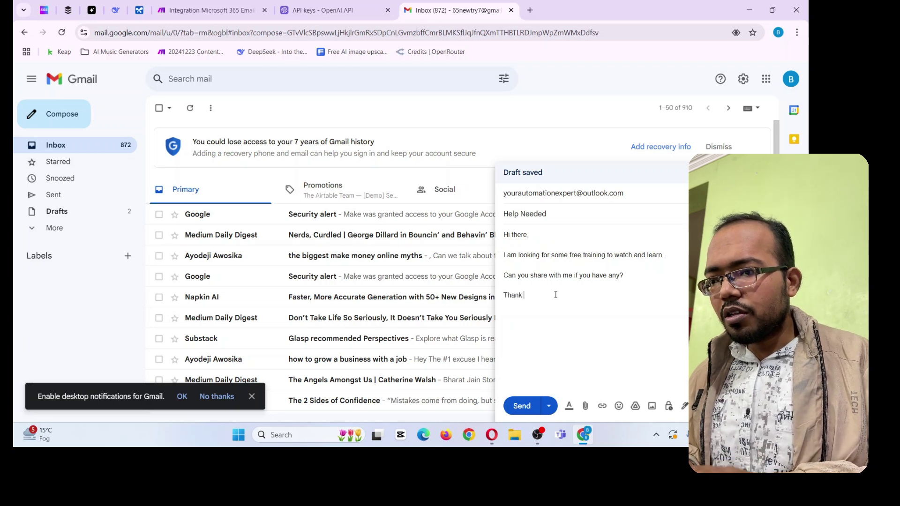
type("You")
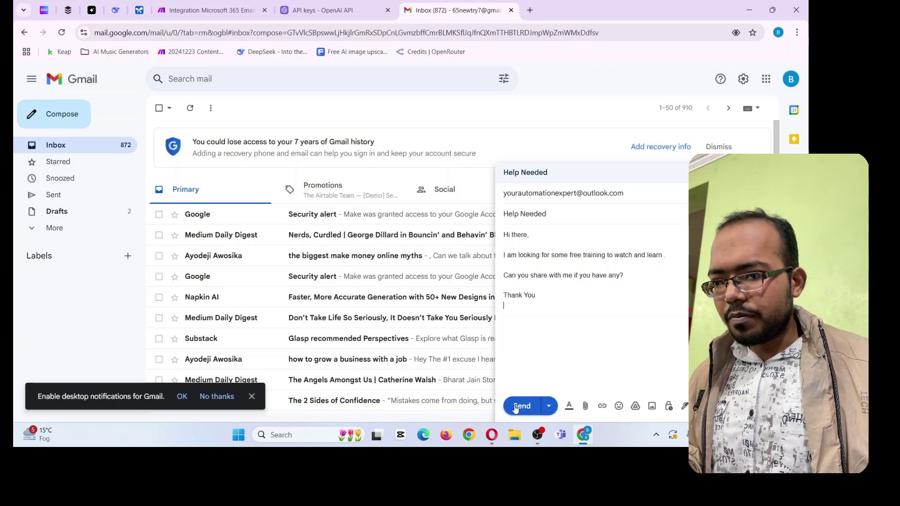
left_click(522, 406)
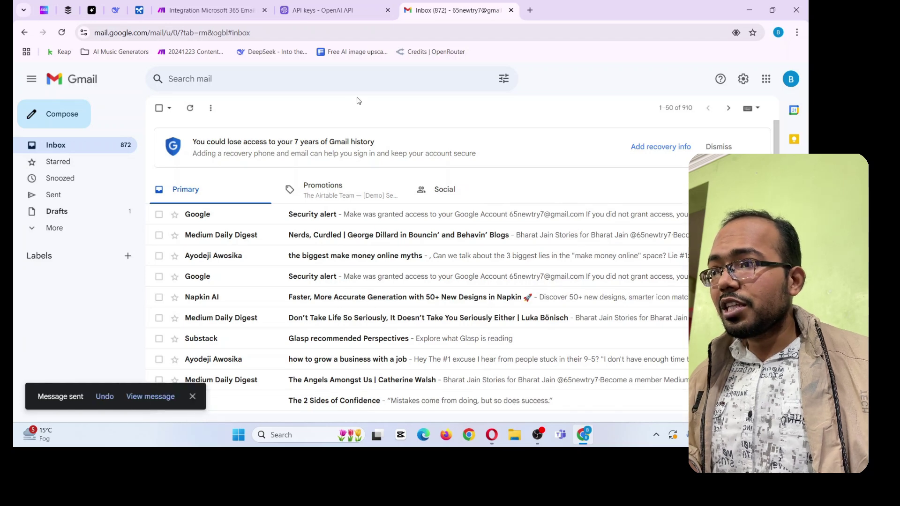
Open the Receive Email module's start-point options in Make, then close them unchanged
left_click(212, 8)
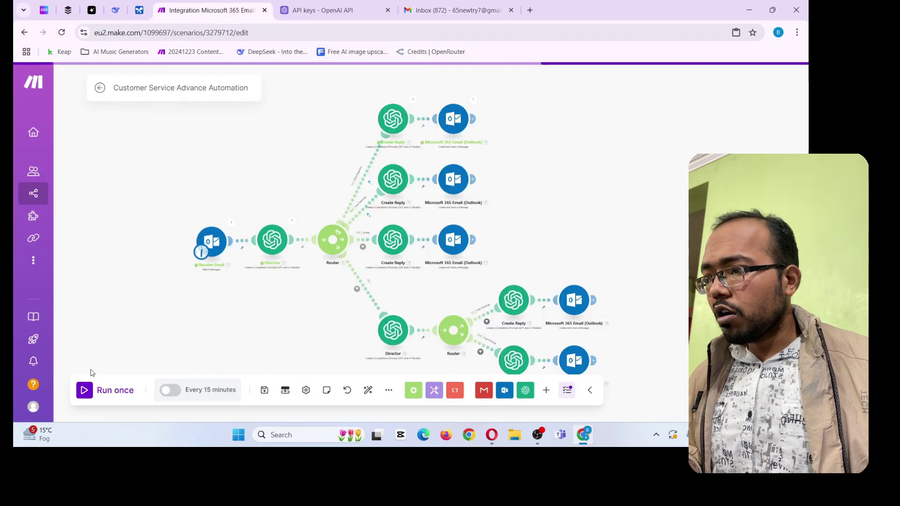
right_click(217, 241)
left_click(248, 278)
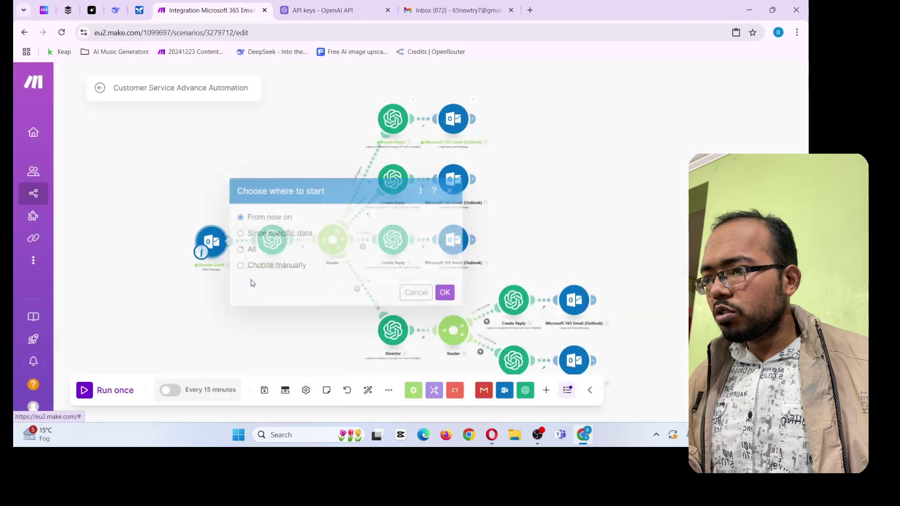
left_click(274, 266)
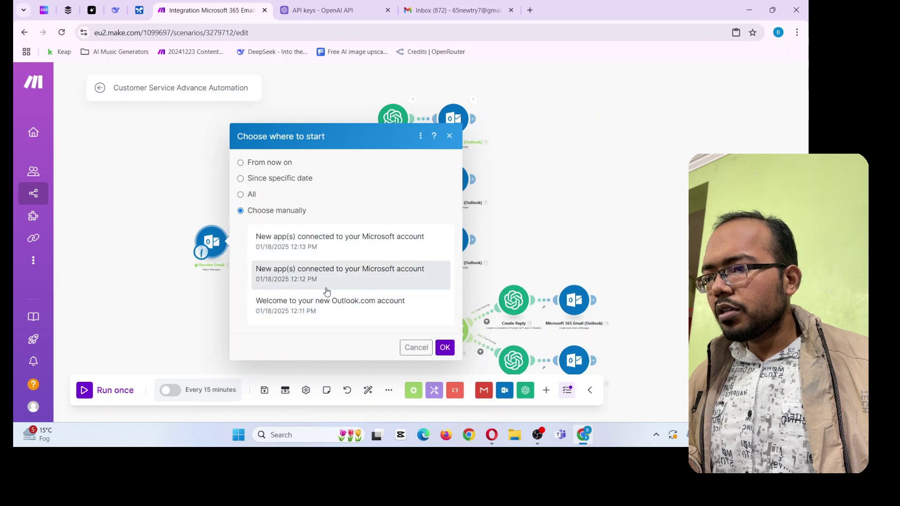
left_click(445, 348)
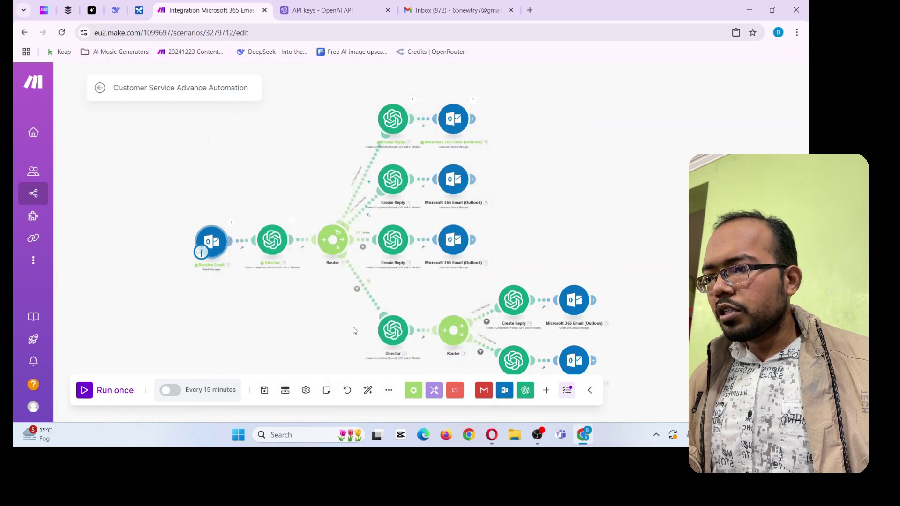
Set the Receive Email trigger to start from the Help Needed email and run the scenario once
right_click(213, 242)
left_click(244, 284)
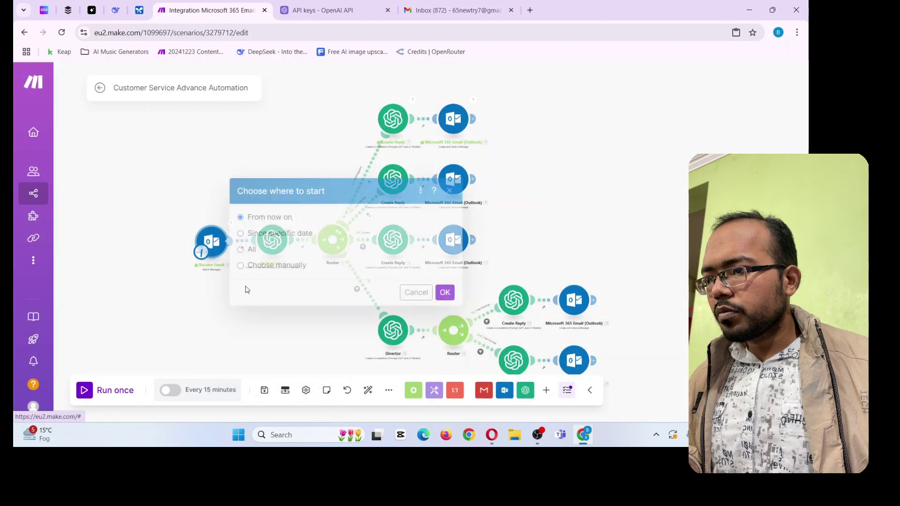
left_click(268, 265)
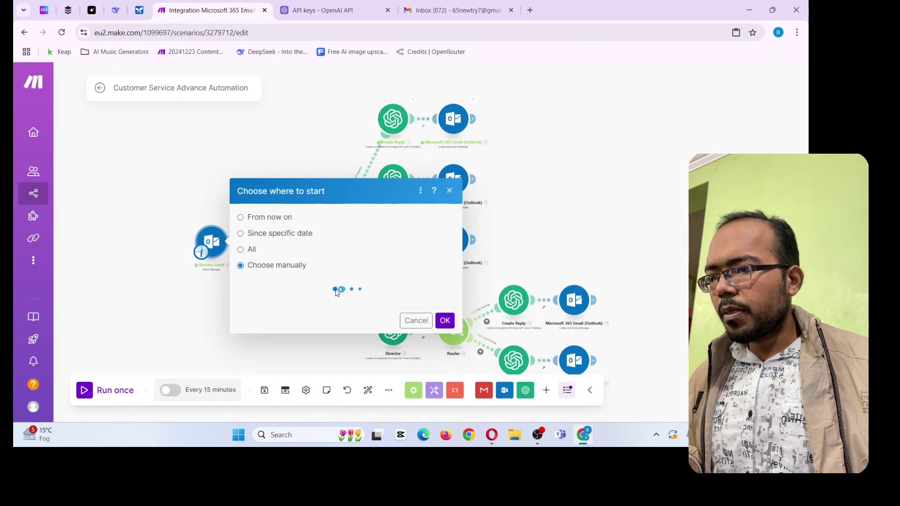
left_click(295, 242)
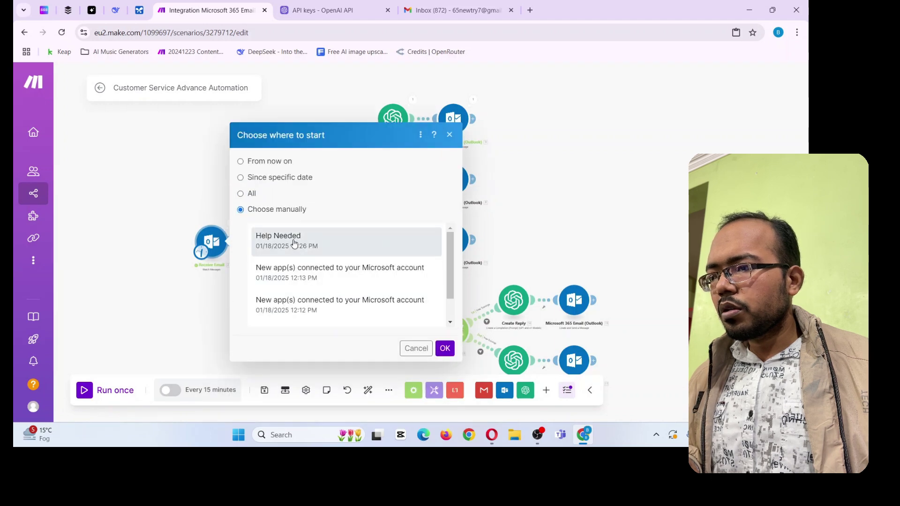
left_click(444, 349)
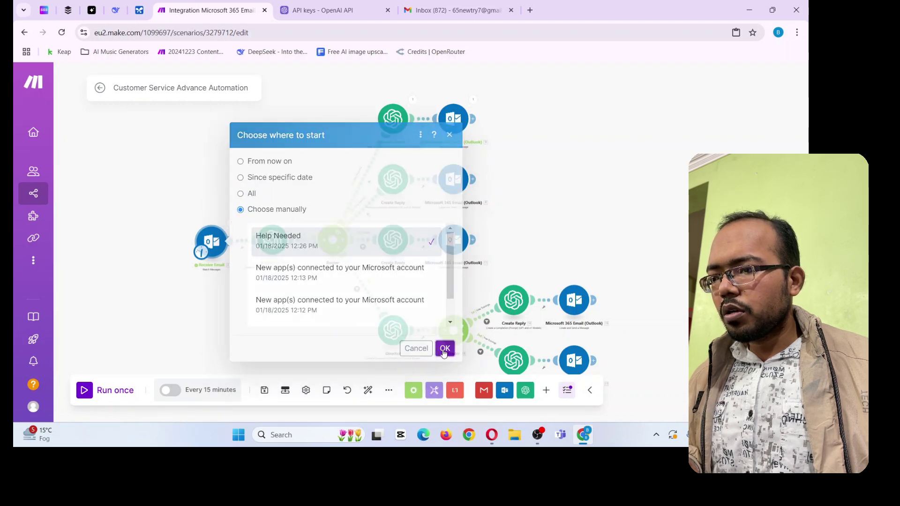
left_click(85, 391)
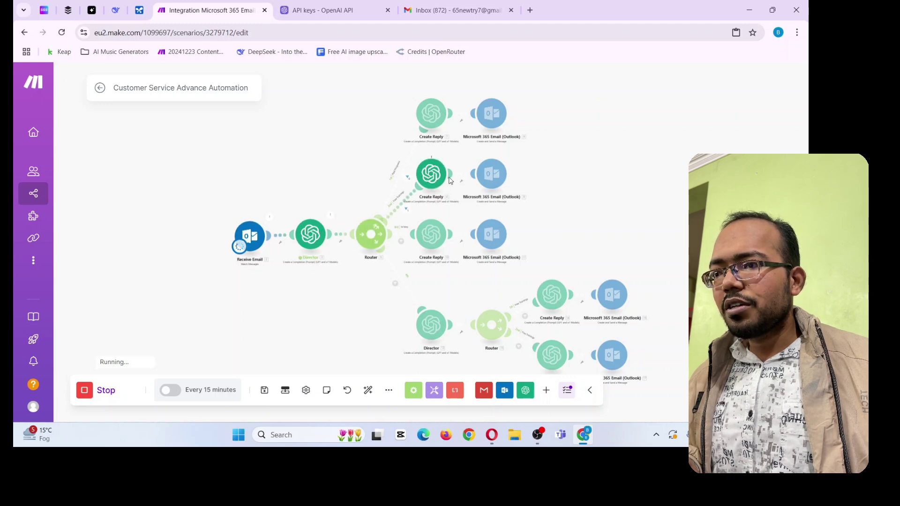
left_click(450, 10)
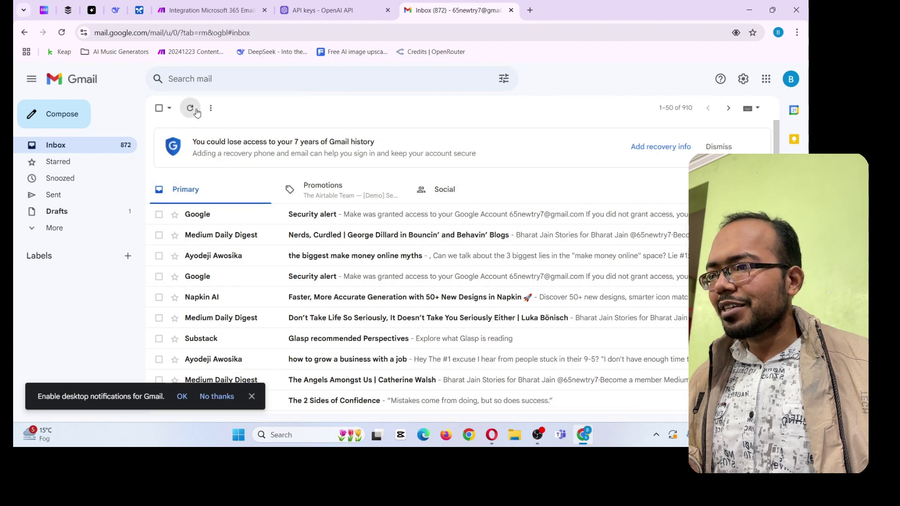
Refresh the Gmail inbox and open the new Re: Help Needed reply
left_click(195, 111)
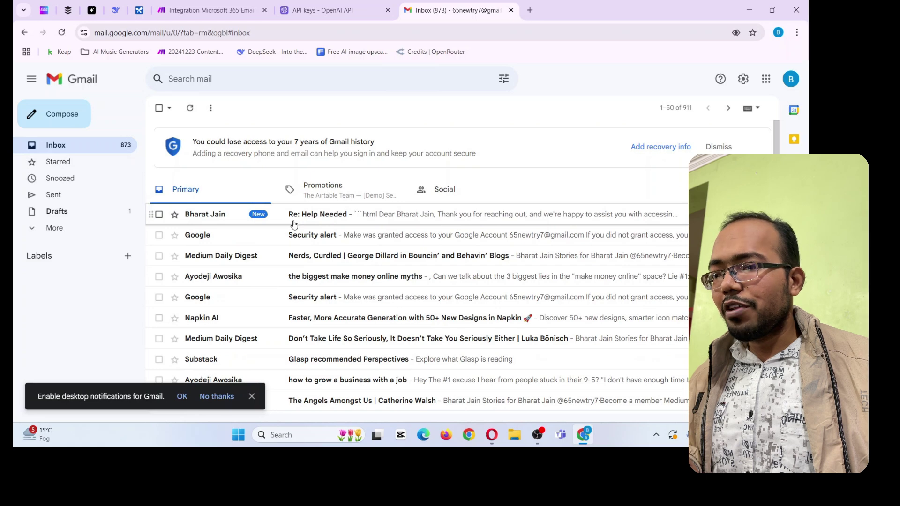
left_click(294, 223)
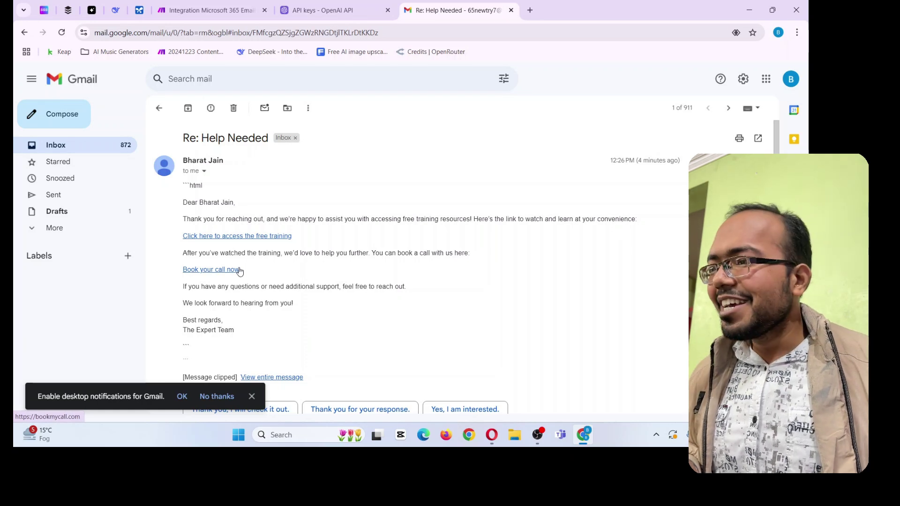
Open the reply's free-training link, return to the email, then switch to the Goals of the Project design
left_click(274, 241)
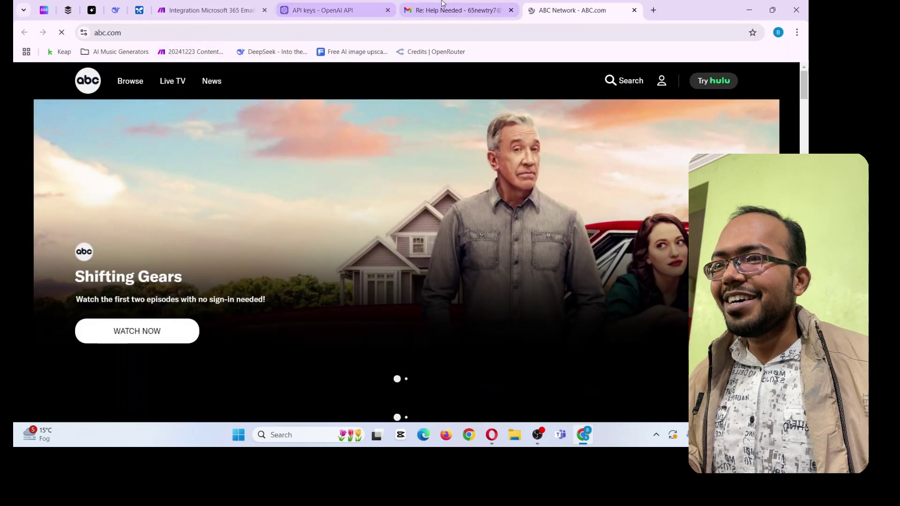
left_click(441, 5)
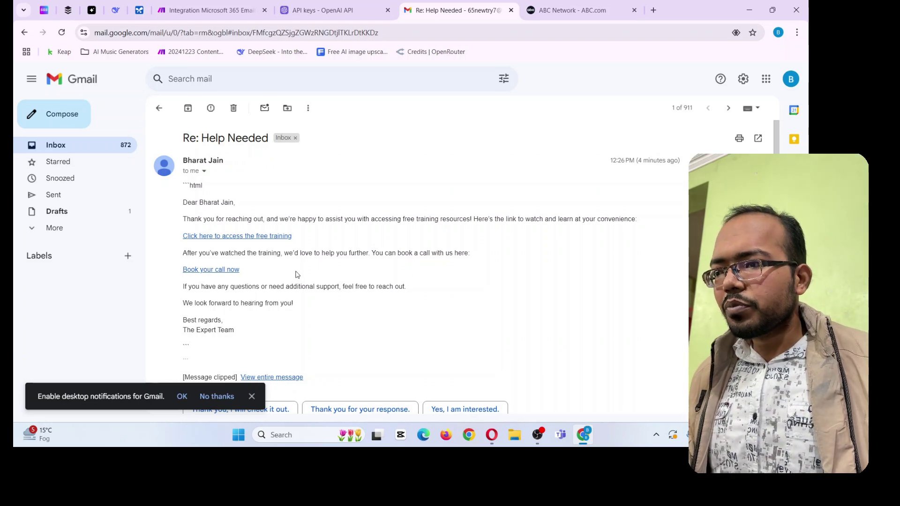
key("alt+Tab")
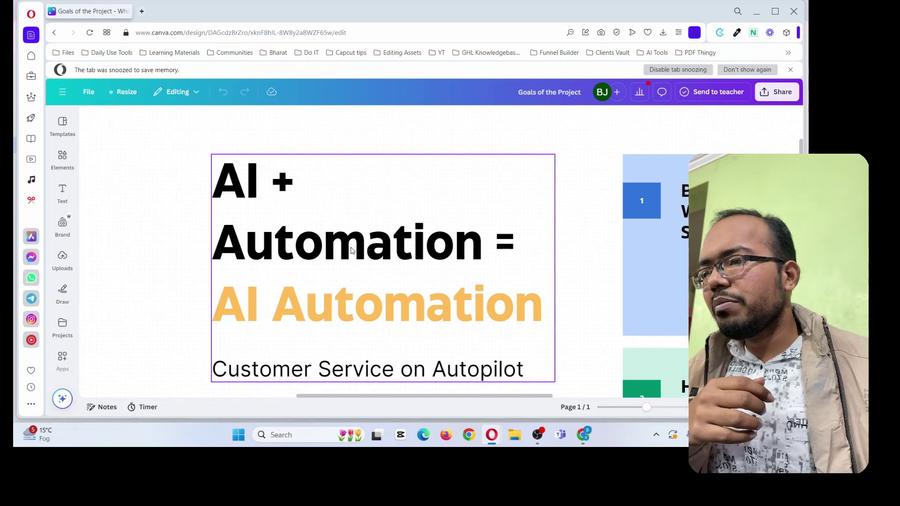
left_click(297, 257)
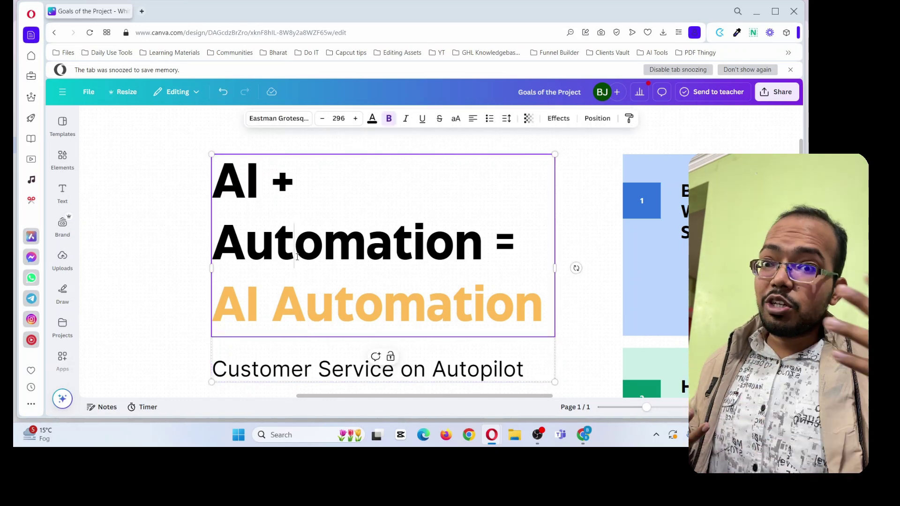
scroll(302, 303, "down", 2)
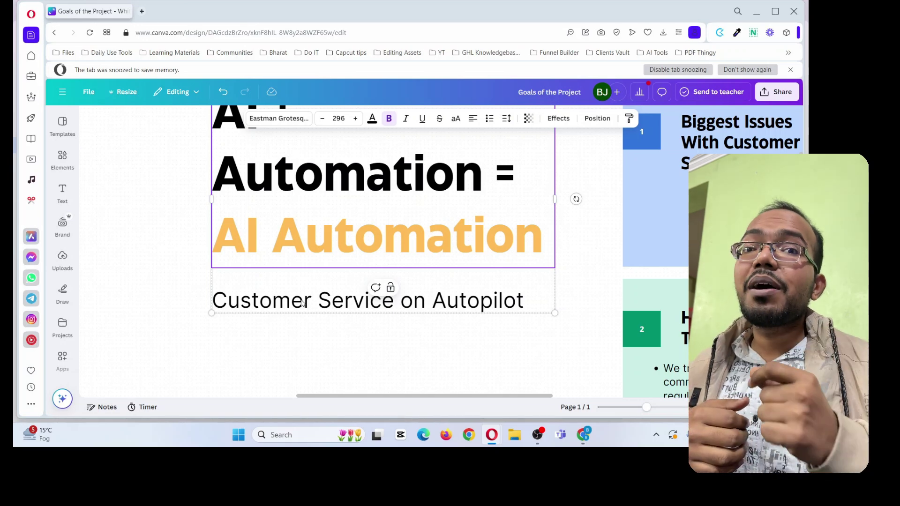
left_click(581, 307)
Bring the Biggest Issues With Customer Service slide into view and enter its bullet list
scroll(581, 307, "right", 6)
scroll(581, 309, "up", 3)
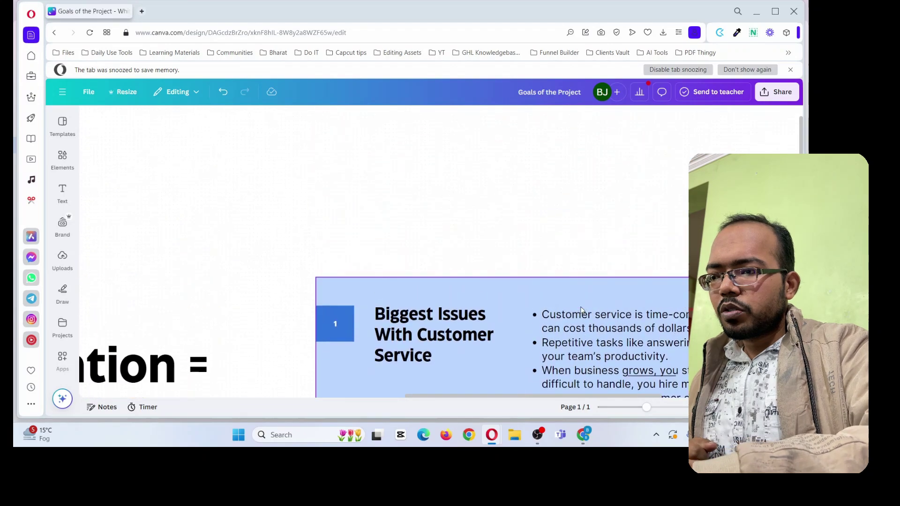
scroll(647, 308, "up", 5, "ctrl")
scroll(647, 307, "left", 1)
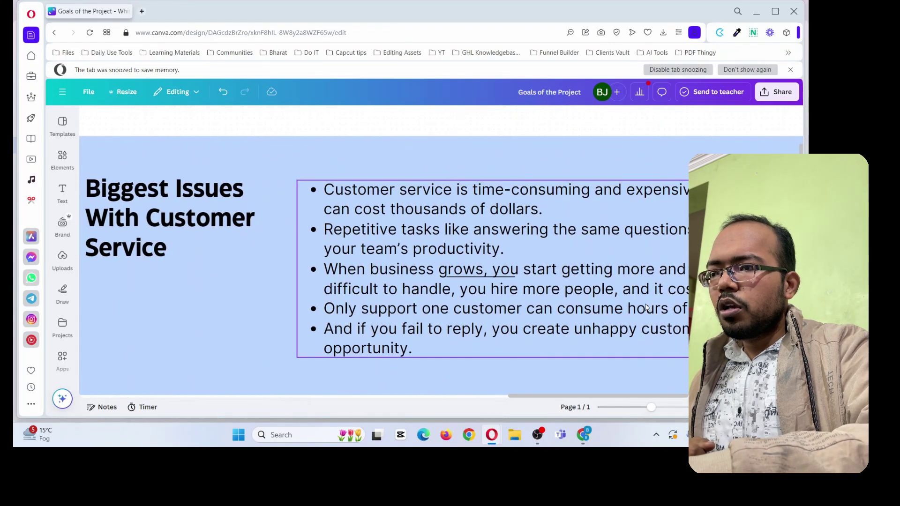
scroll(647, 308, "down", 1, "ctrl")
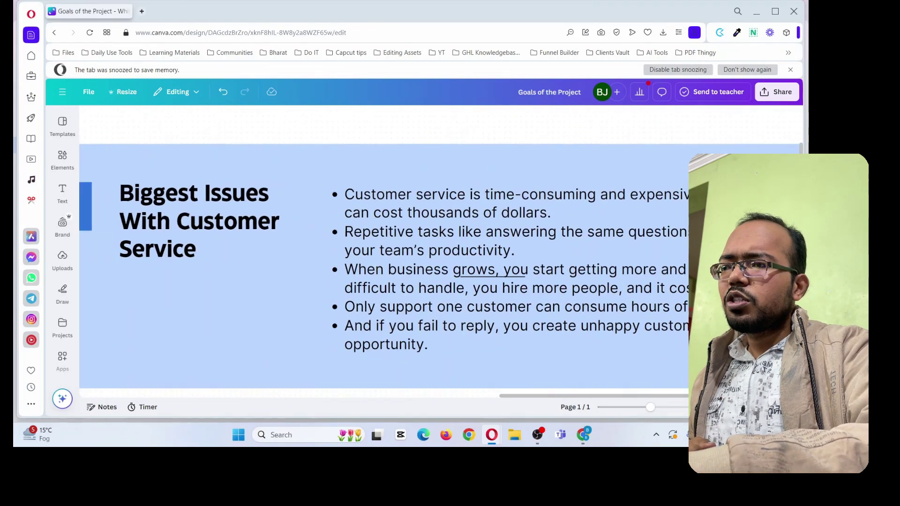
scroll(646, 308, "right", 1)
scroll(647, 308, "right", 6)
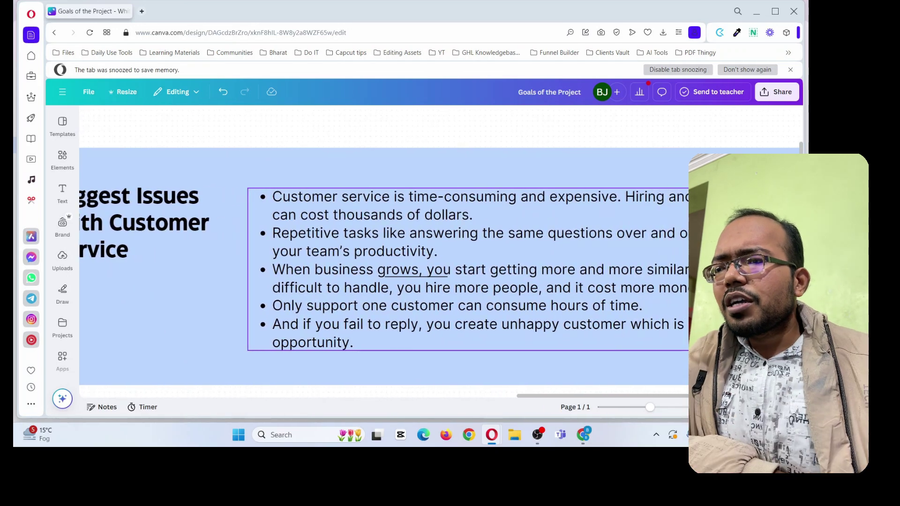
left_click(647, 308)
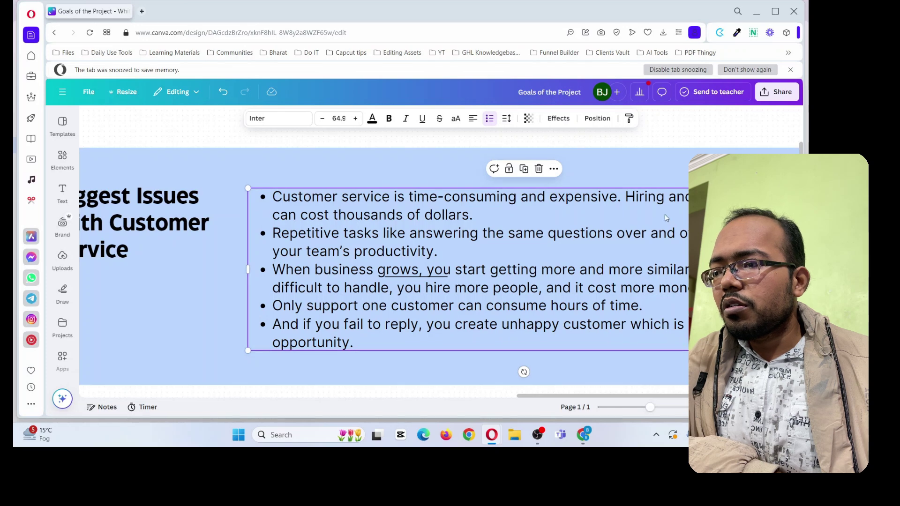
left_click(667, 233)
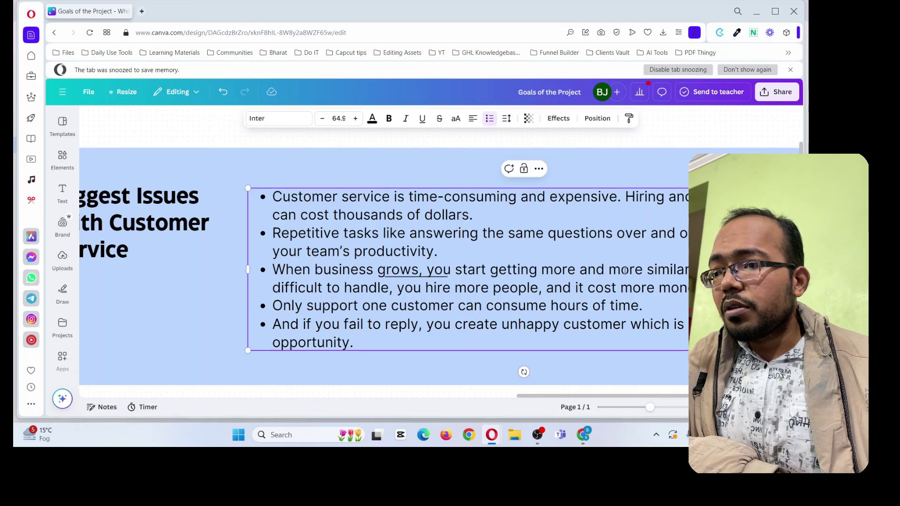
Highlight the first bullet point, then the second, while discussing them
left_click_drag(273, 197, 485, 209)
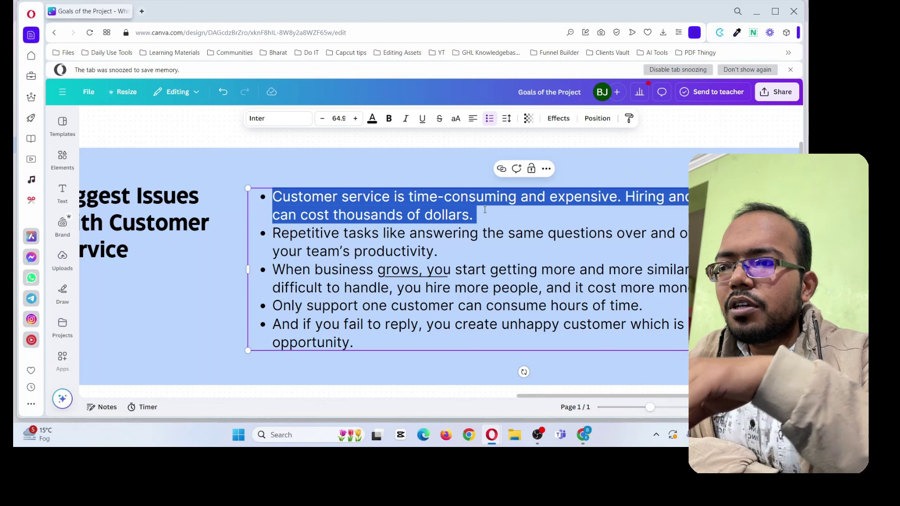
left_click(523, 252)
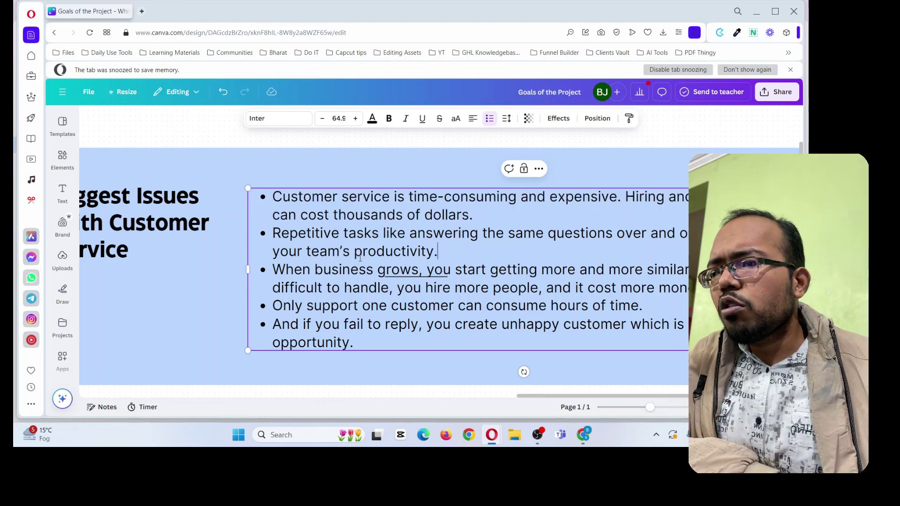
left_click(299, 238)
left_click_drag(299, 238, 378, 243)
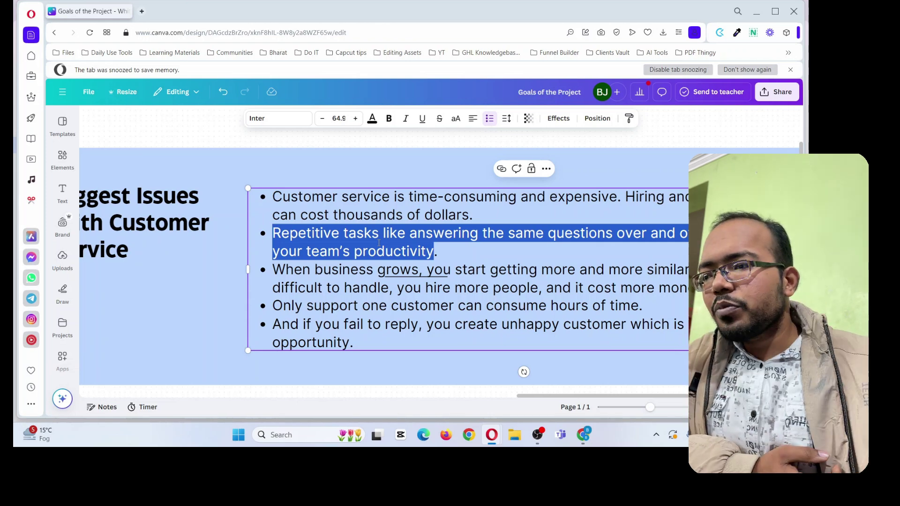
left_click(392, 287)
left_click_drag(272, 270, 683, 280)
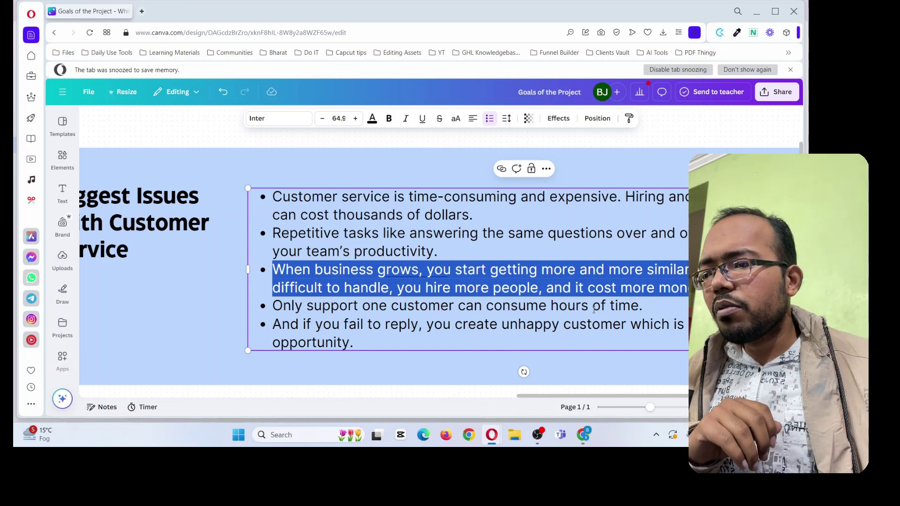
left_click_drag(391, 306, 639, 305)
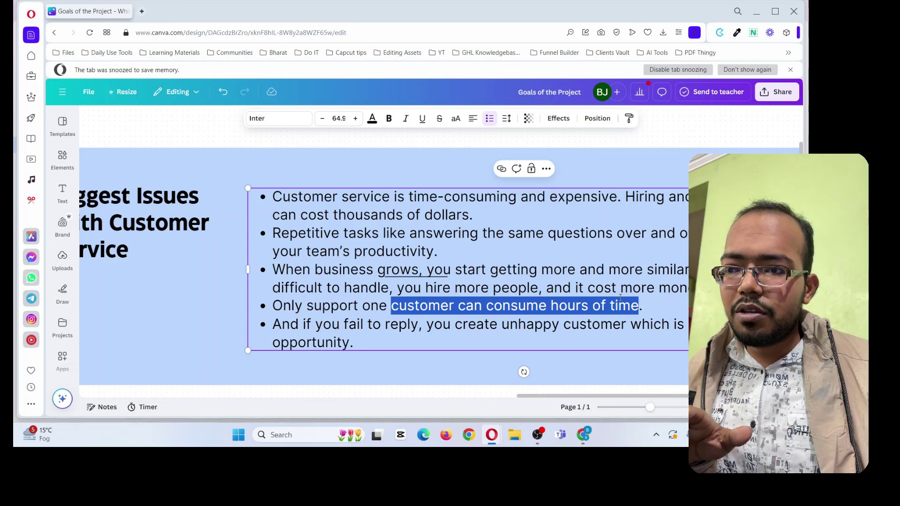
left_click(620, 298)
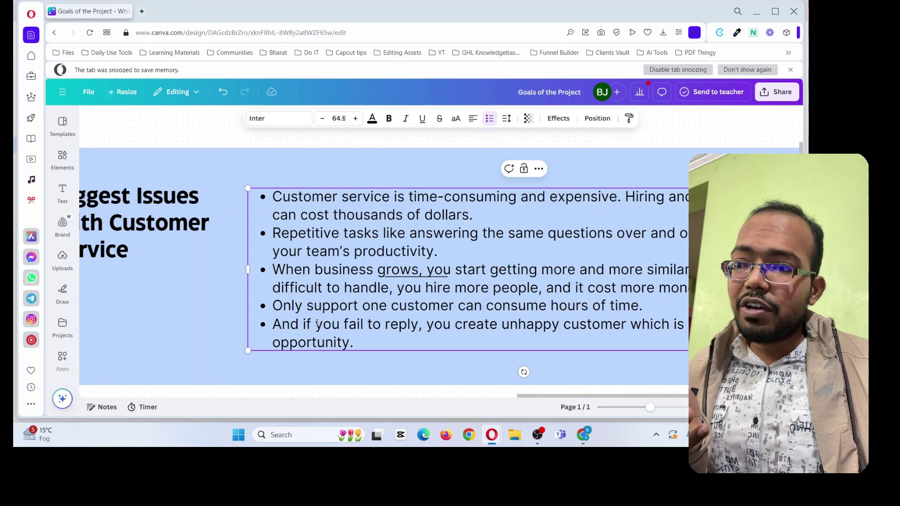
left_click_drag(272, 325, 352, 341)
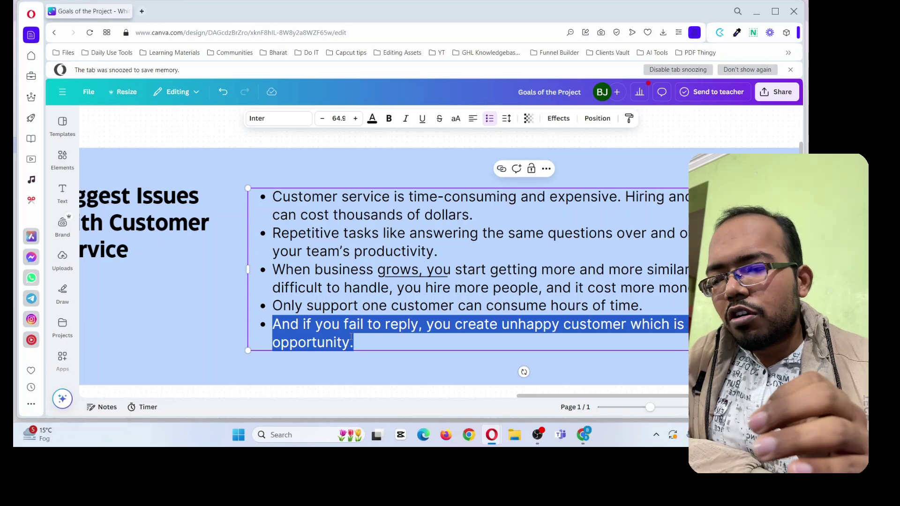
Scroll down to the How We Solve This? slide and place the caret in its first bullet
scroll(351, 336, "down", 10)
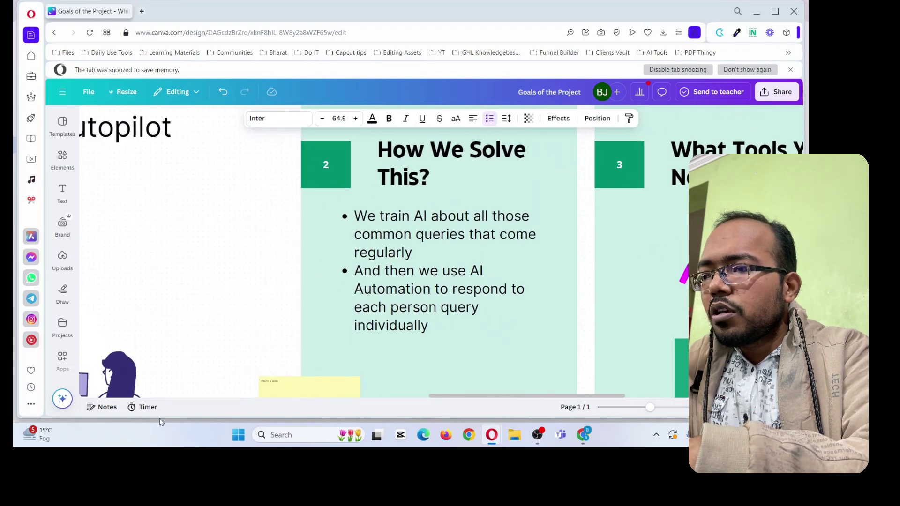
left_click(425, 312)
double_click(403, 232)
left_click(423, 235)
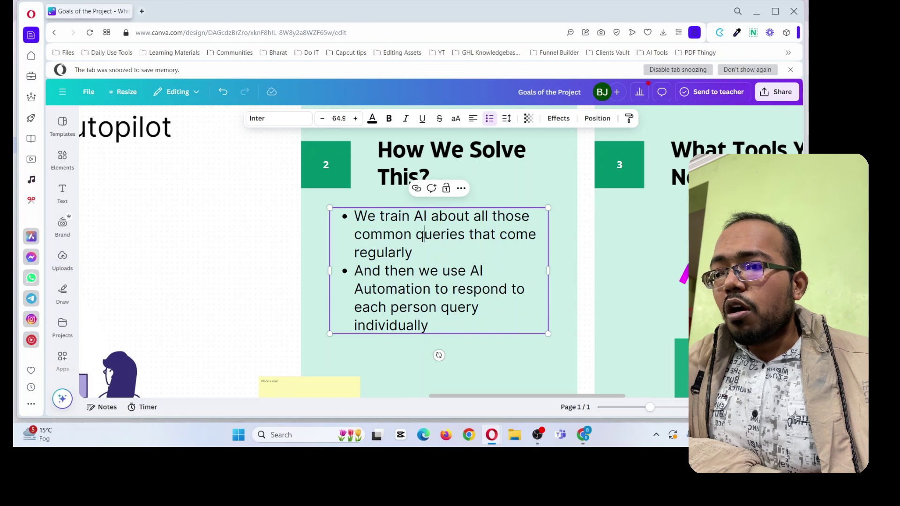
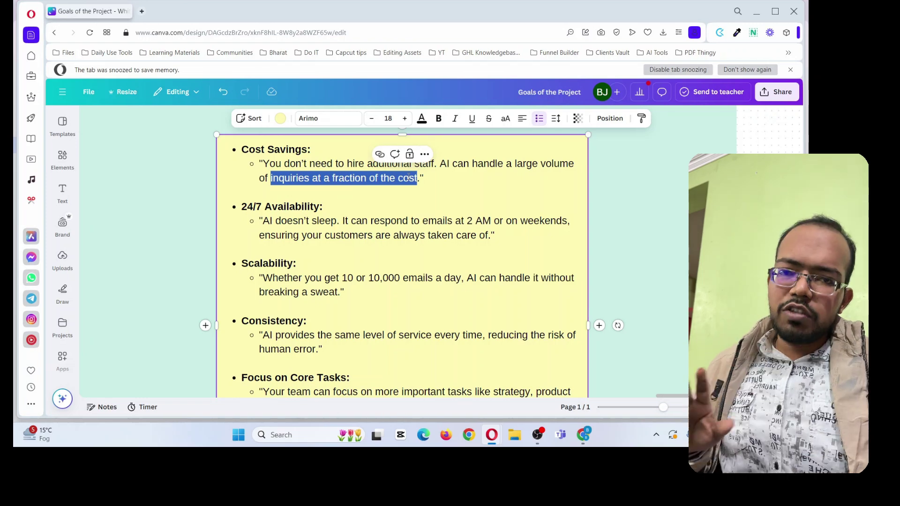
Highlight the Availability heading, the always-taken-care phrase and the Scalability quote while discussing them
left_click(376, 178)
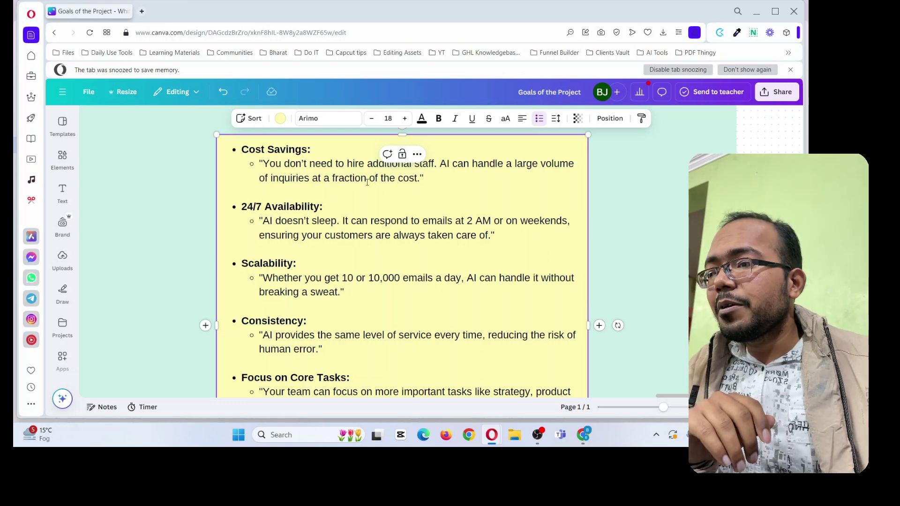
double_click(295, 207)
left_click(289, 222)
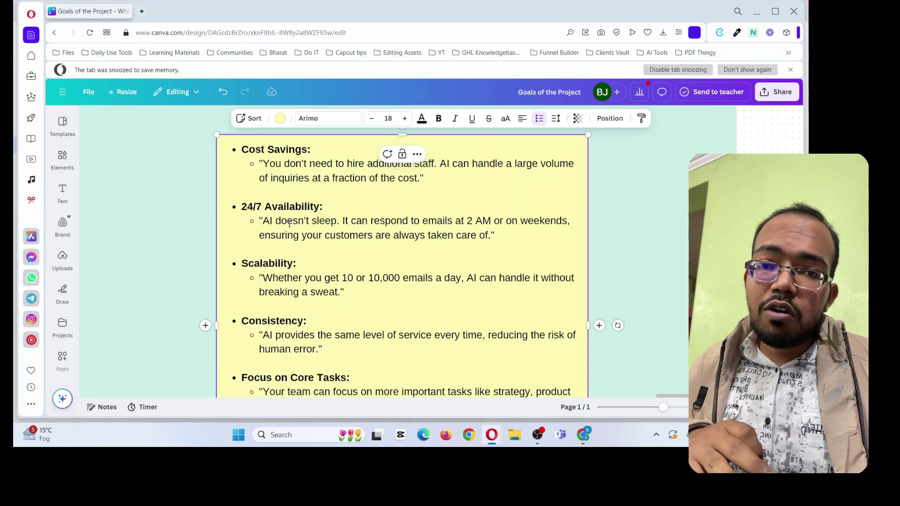
left_click_drag(260, 237, 472, 243)
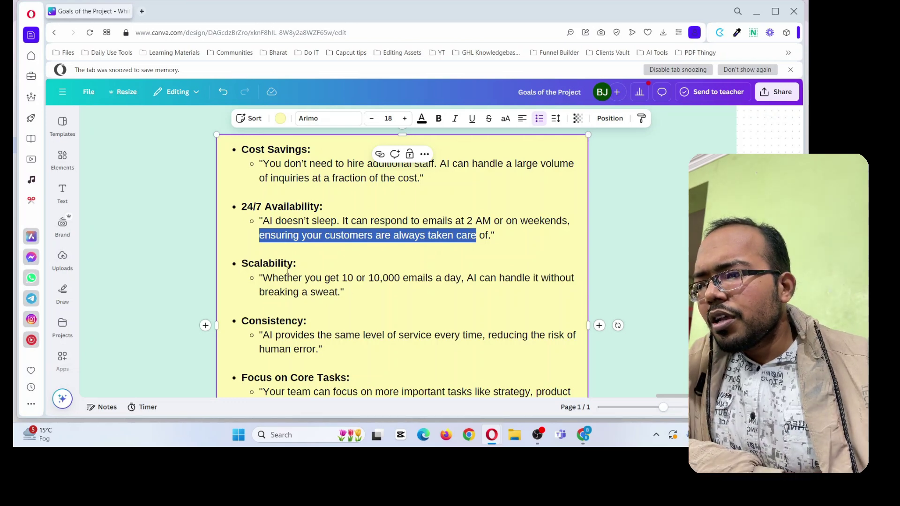
left_click_drag(267, 272, 341, 289)
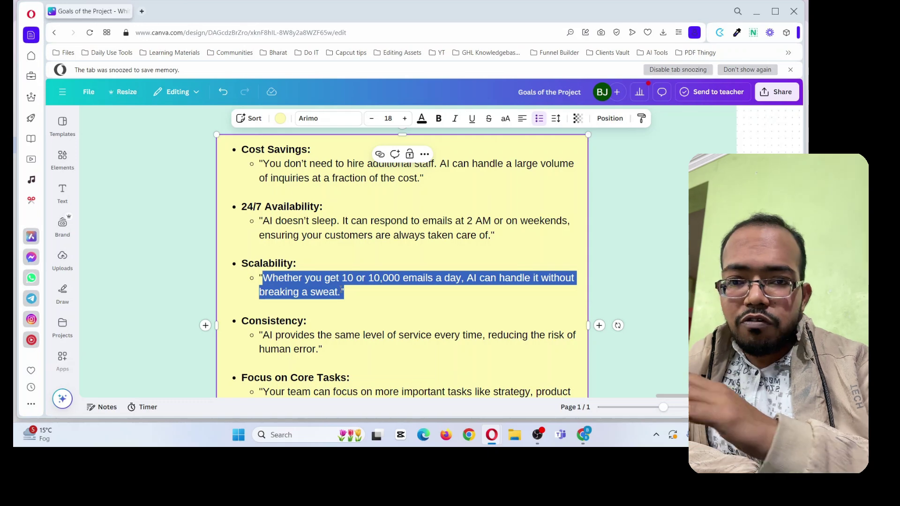
Highlight the Consistency quote, then bring up the Gmail 'Re: Help Needed' reply
scroll(291, 282, "down", 2)
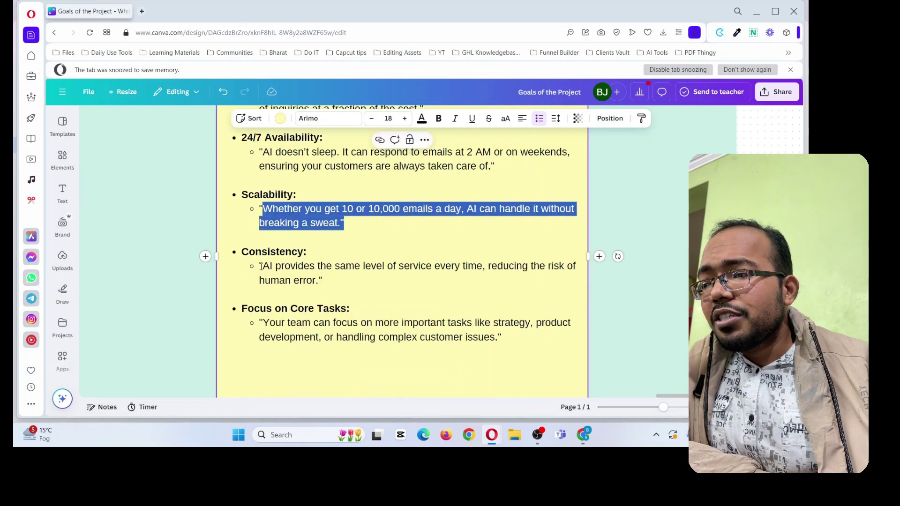
left_click_drag(261, 266, 315, 281)
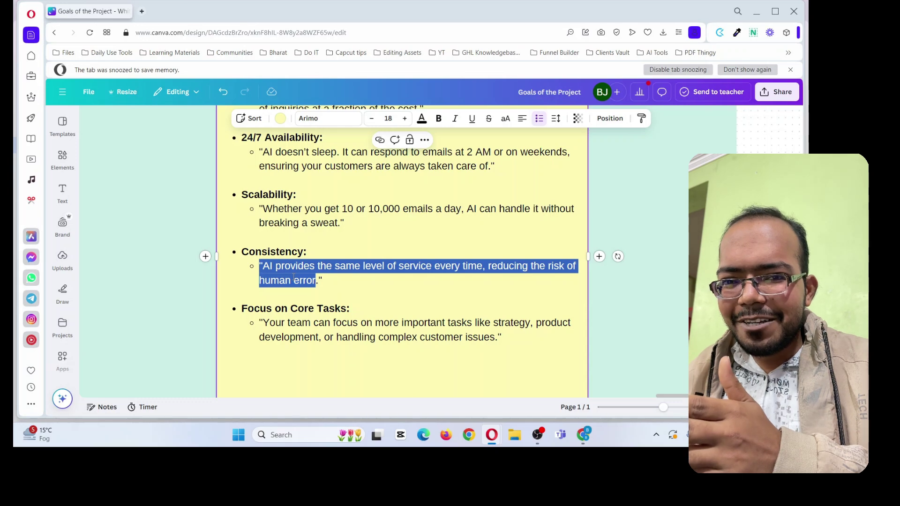
scroll(294, 276, "down", 2)
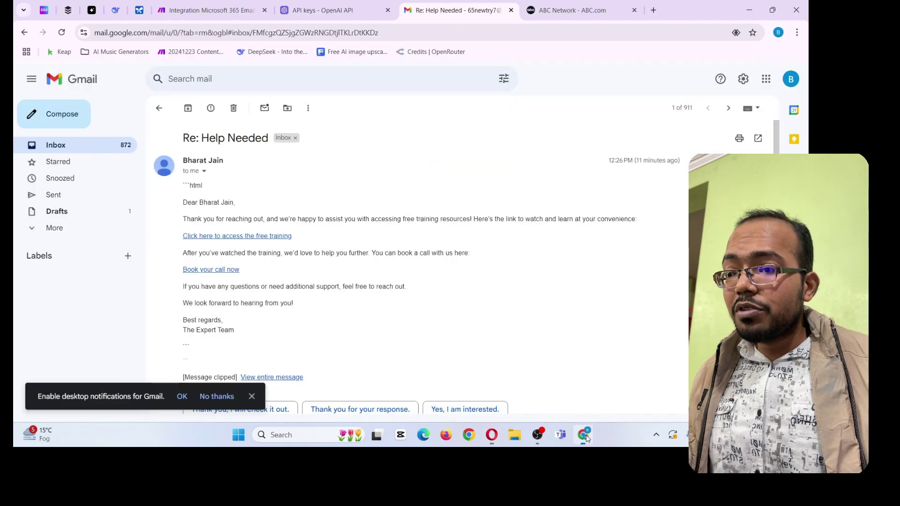
left_click(583, 435)
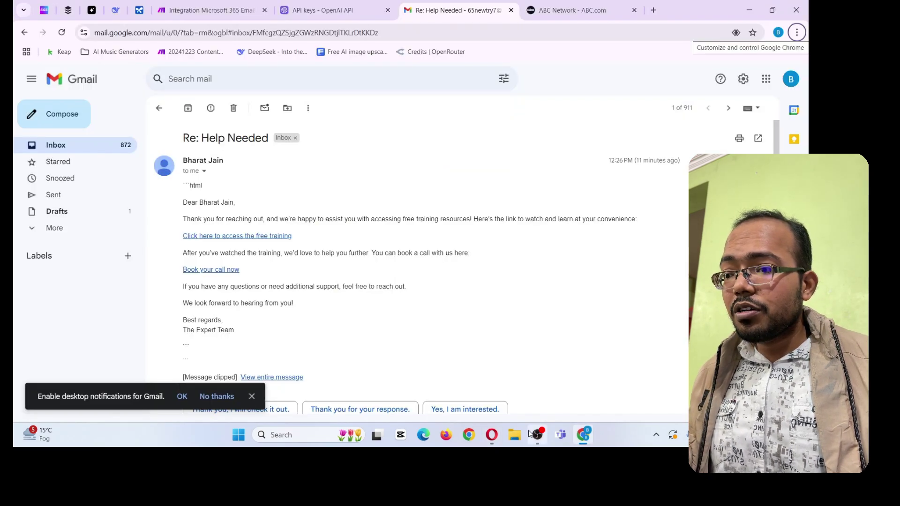
Go to the Make tab with the Customer Service Advance Automation scenario
left_click(211, 10)
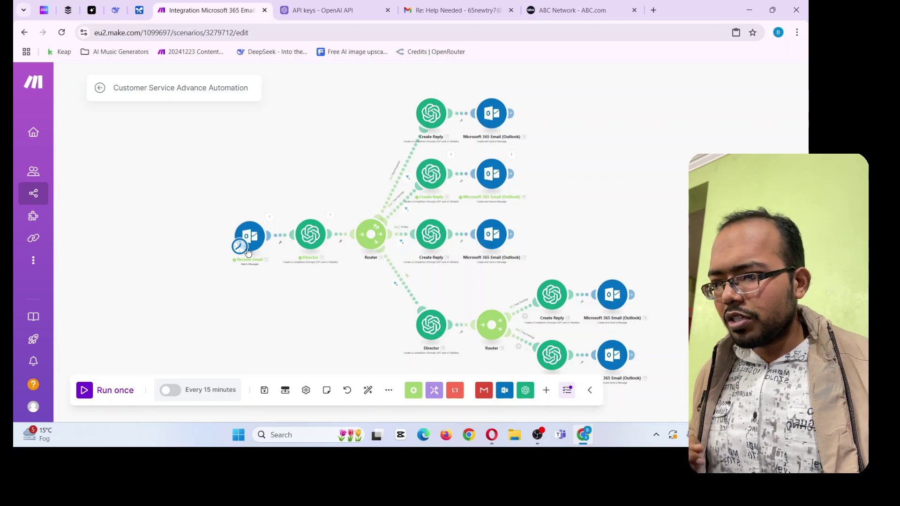
Open make.com in a new tab and log in to the organization dashboard
left_click_drag(225, 280, 222, 280)
left_click_drag(189, 150, 226, 151)
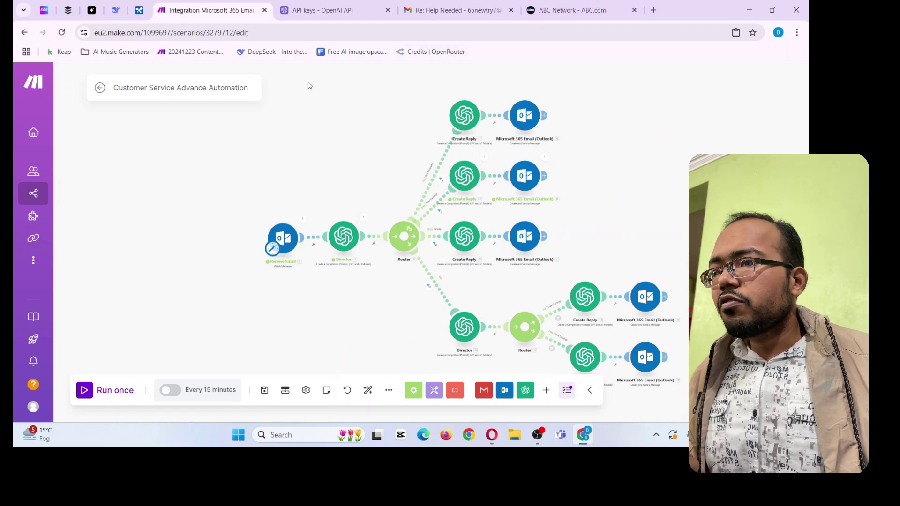
left_click(653, 10)
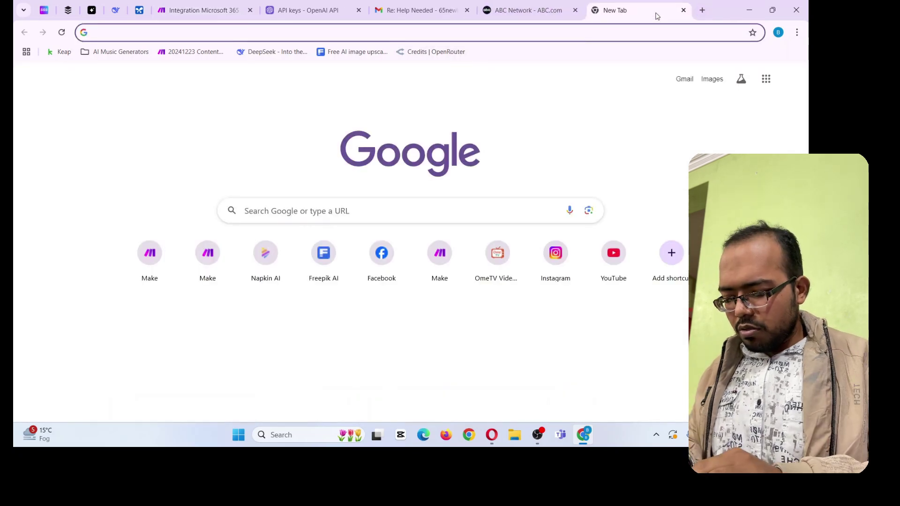
type("make.com/en")
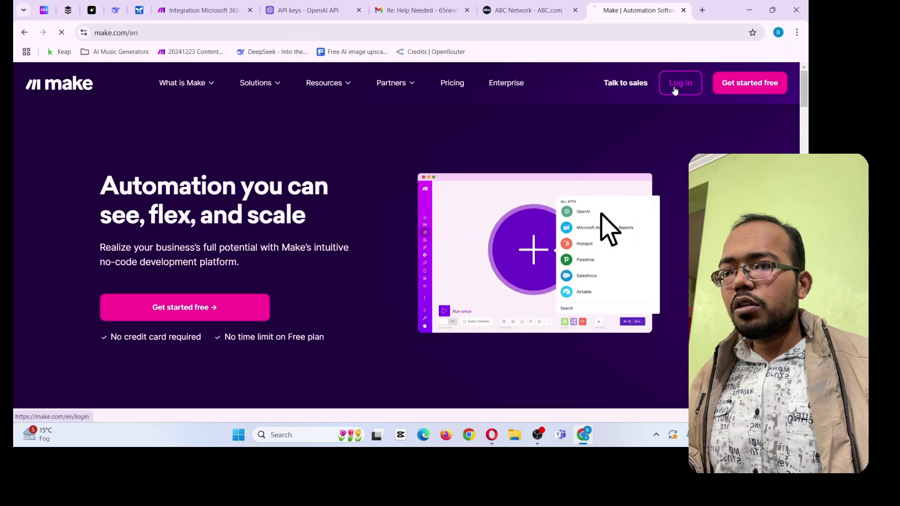
left_click(678, 85)
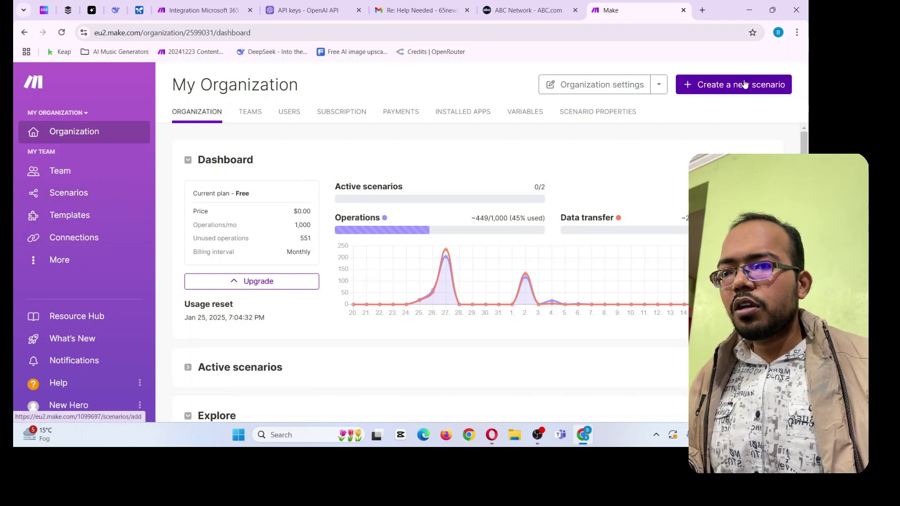
Create a new scenario starting with a Microsoft 365 Email Watch Messages trigger
left_click(767, 93)
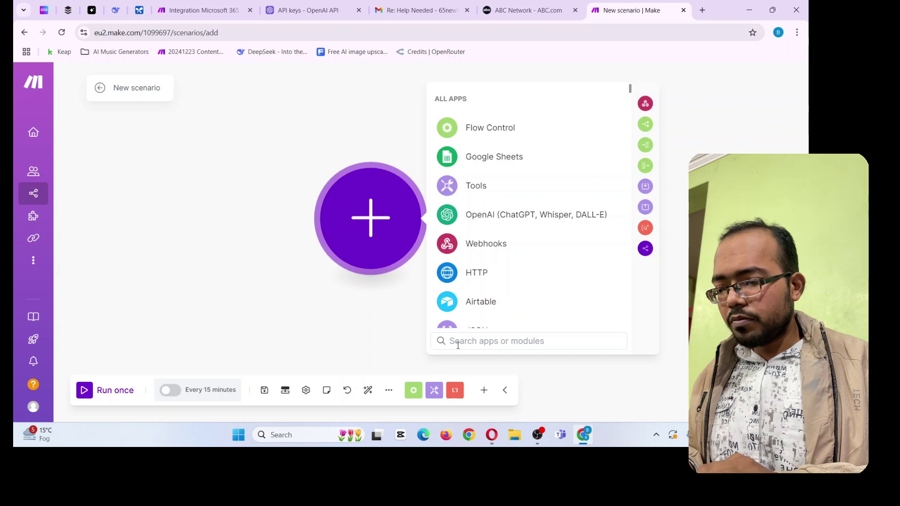
type("outlook")
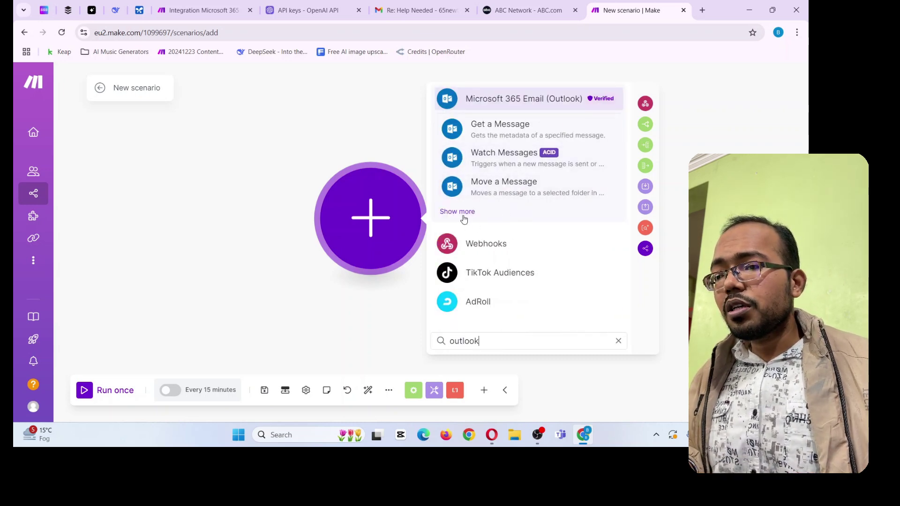
left_click(515, 165)
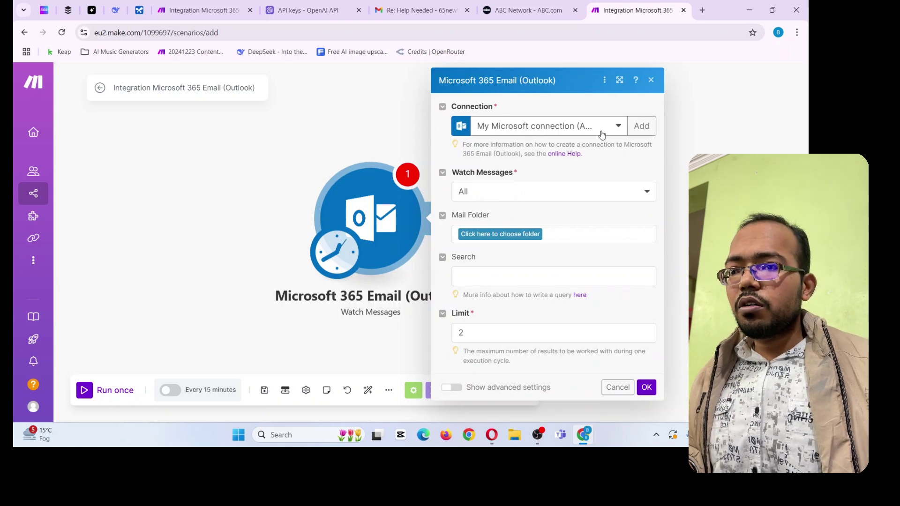
Try adding a new Microsoft connection with 'Test' in its name, then dismiss the failed sign-in
left_click(641, 125)
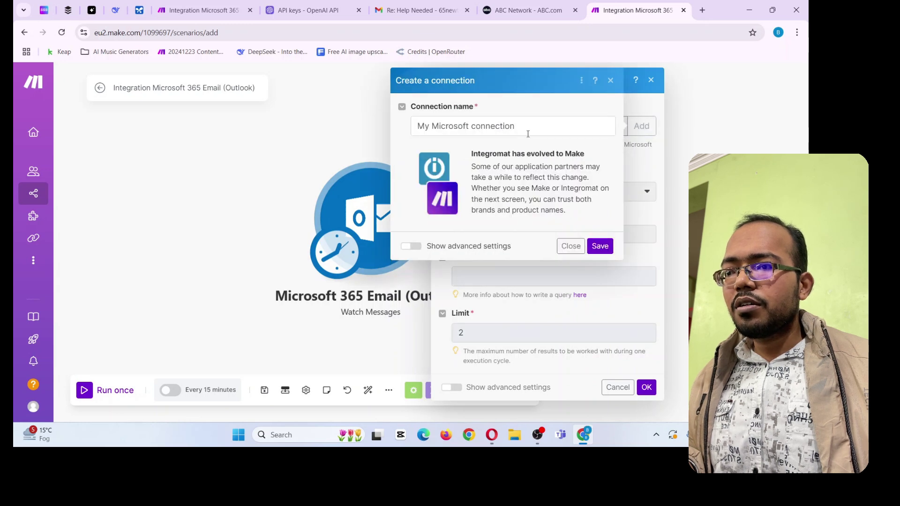
left_click_drag(415, 125, 511, 133)
left_click(530, 127)
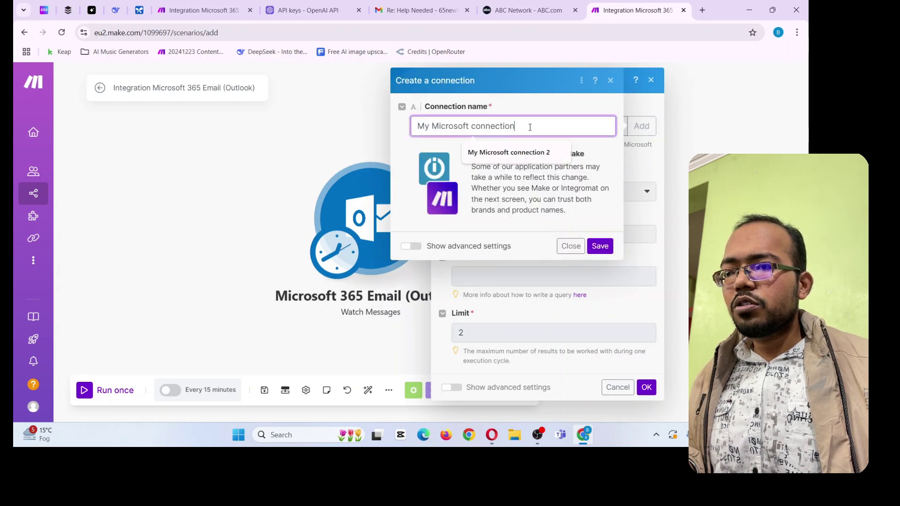
type("Test")
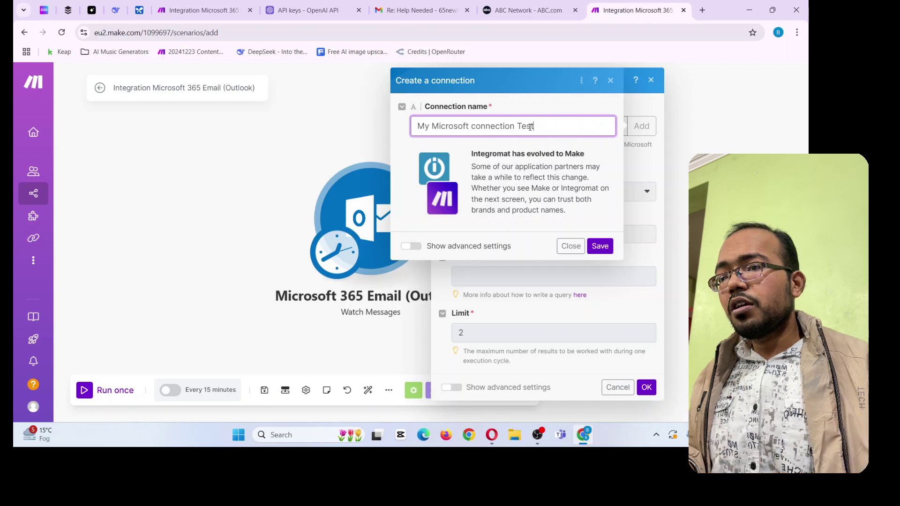
left_click(599, 246)
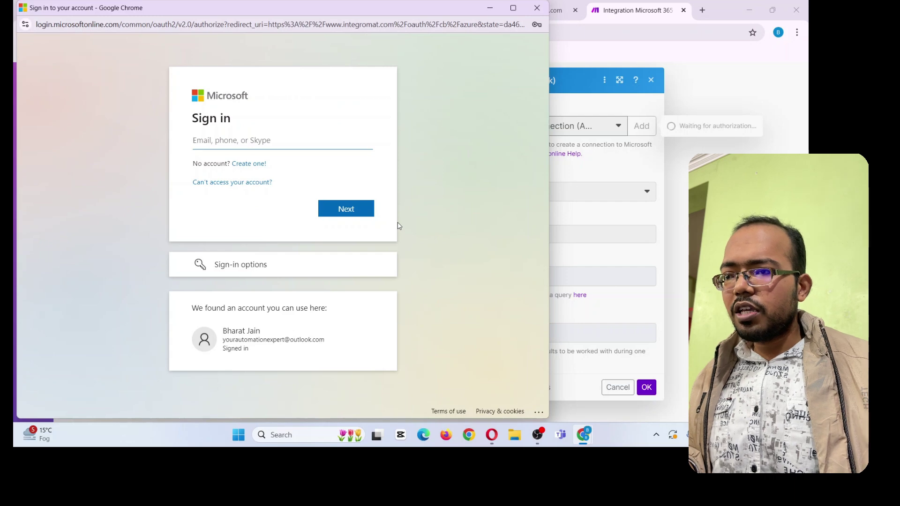
left_click(537, 7)
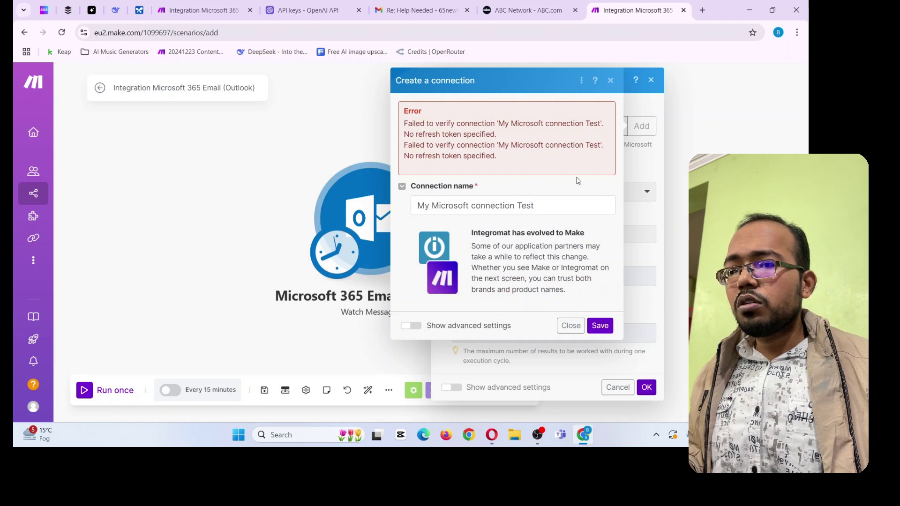
left_click(571, 326)
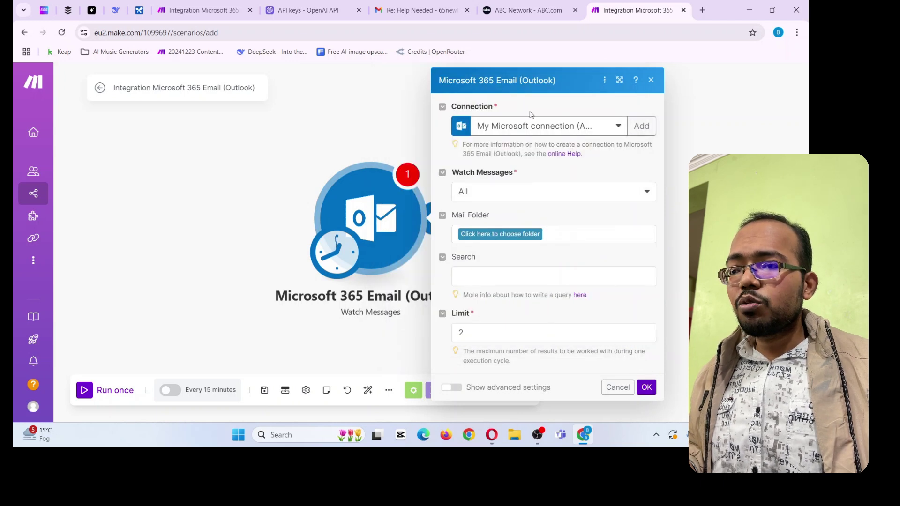
Select My Microsoft connection 2 for the trigger and confirm the settings
left_click(586, 132)
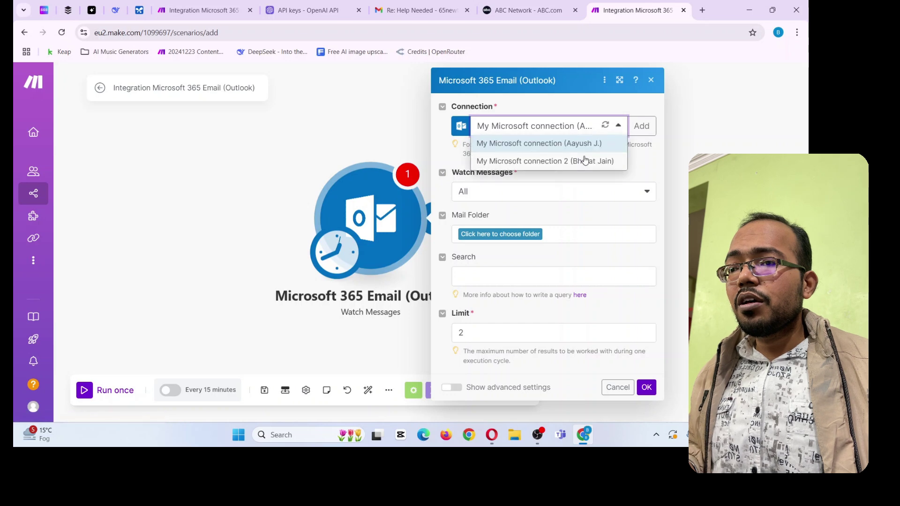
left_click(583, 161)
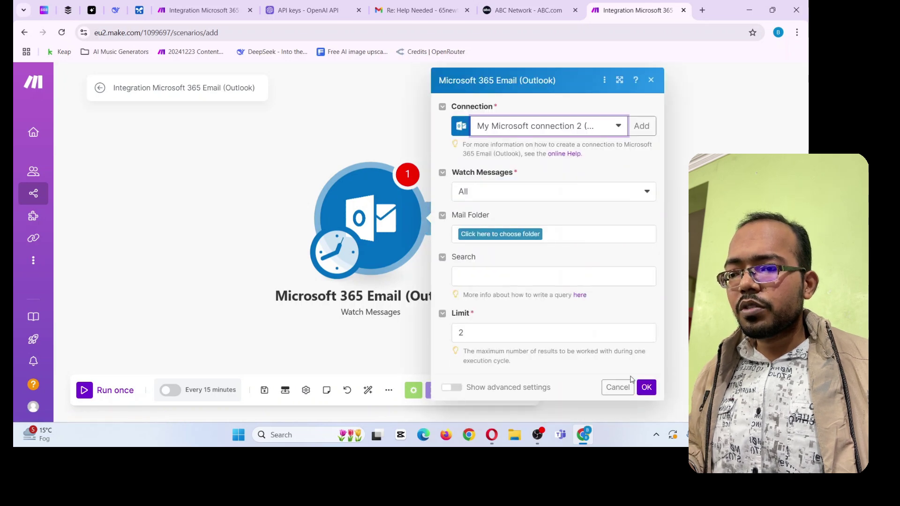
left_click(646, 388)
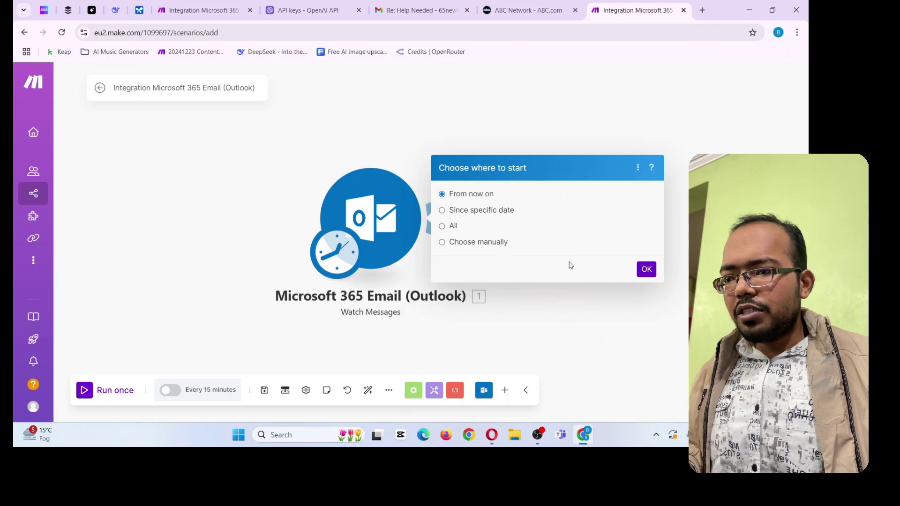
Start watching messages from now on, then clear the trigger's module name for renaming
left_click(648, 271)
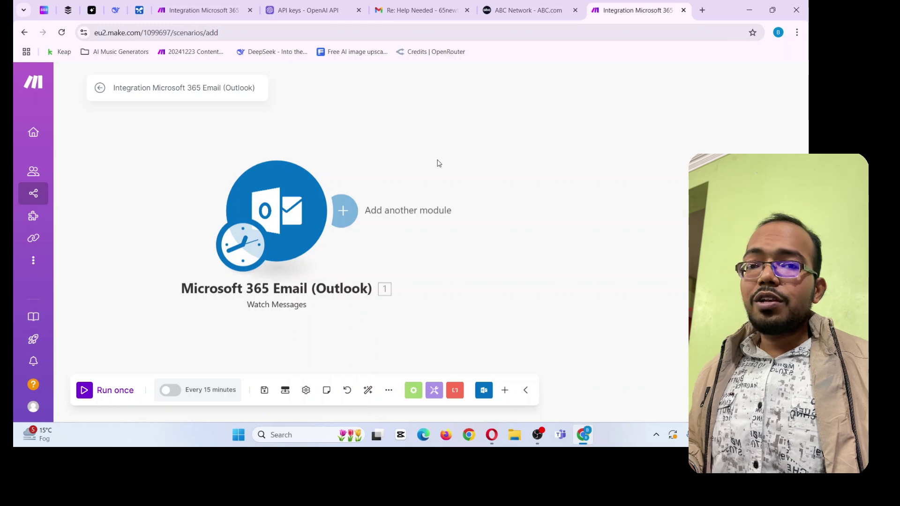
right_click(292, 197)
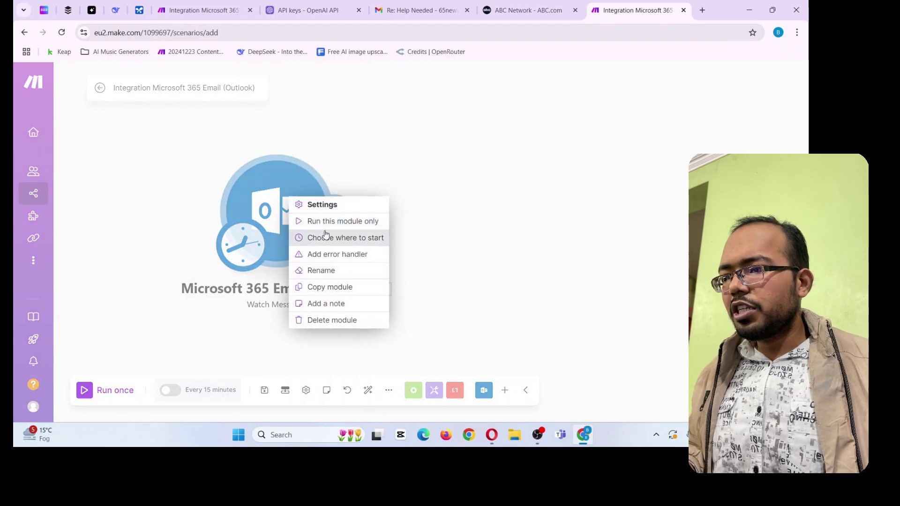
left_click(336, 268)
left_click(283, 152)
key("ctrl+a")
key("BackSpace")
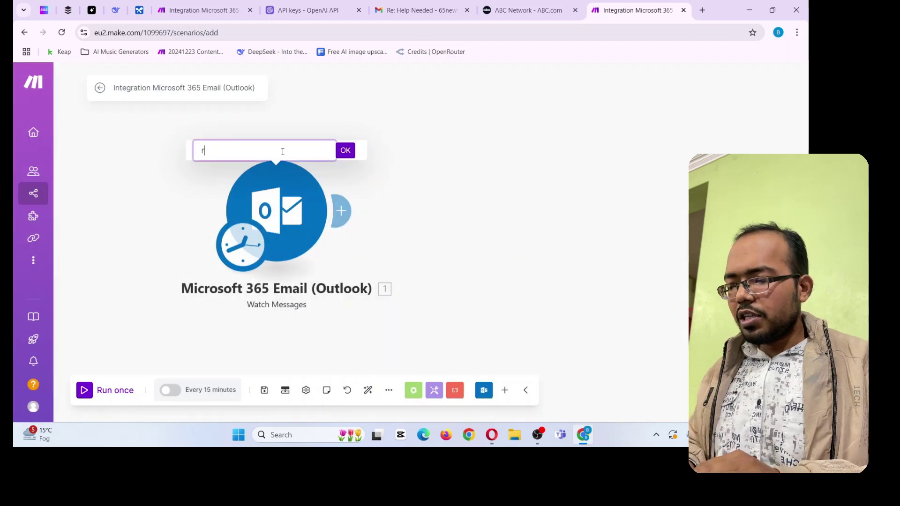
Rename the Outlook trigger to 'Read Email Quries'
type("read")
key("ctrl+a")
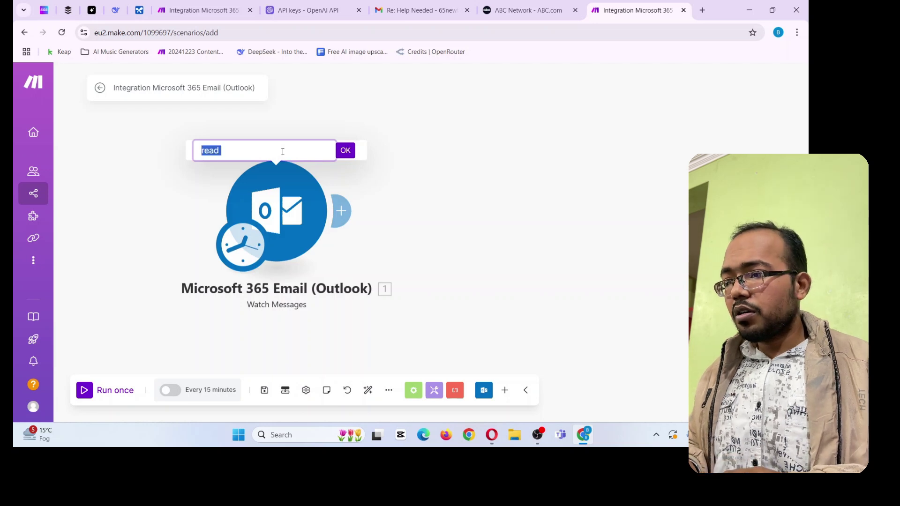
type("Rea")
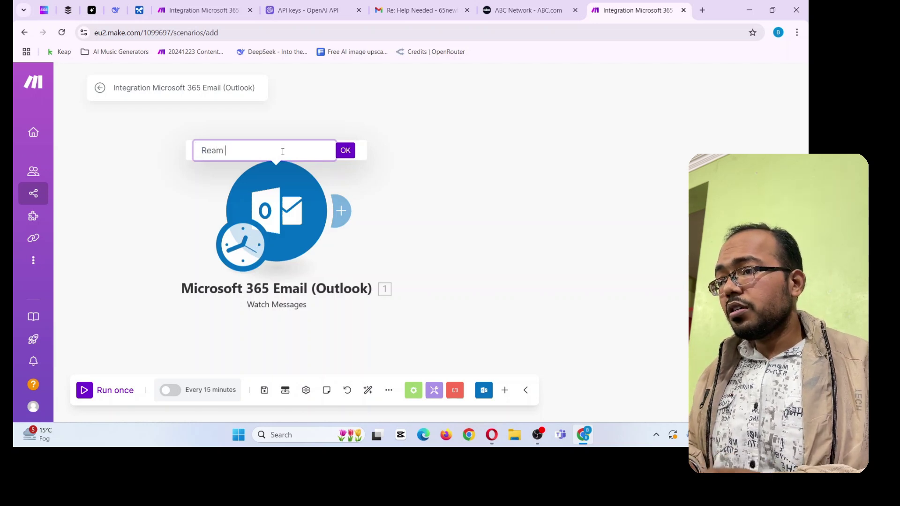
type("d Email E")
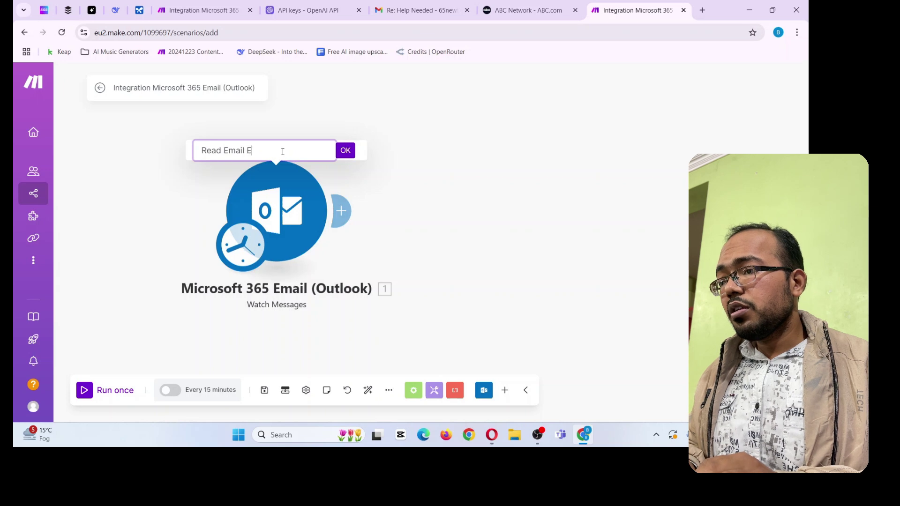
key("BackSpace")
type("Qure")
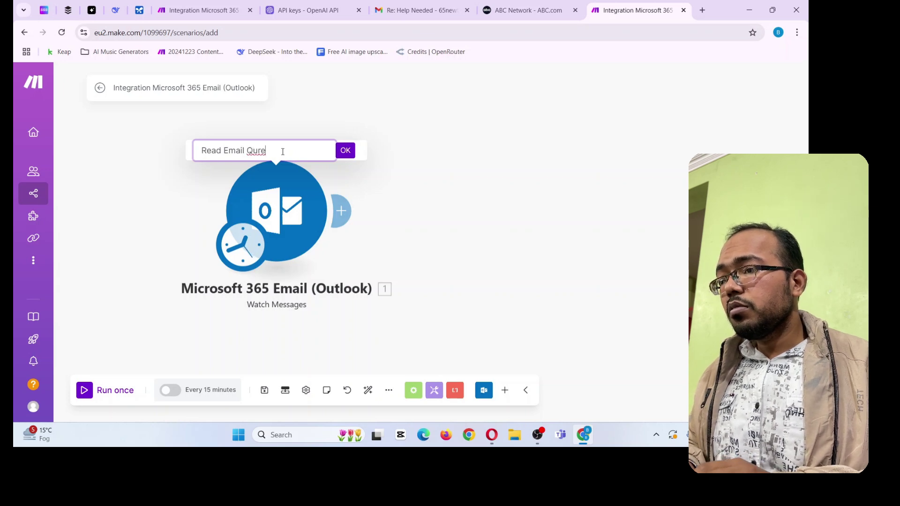
key("BackSpace")
key("BackSpace")
type("ries")
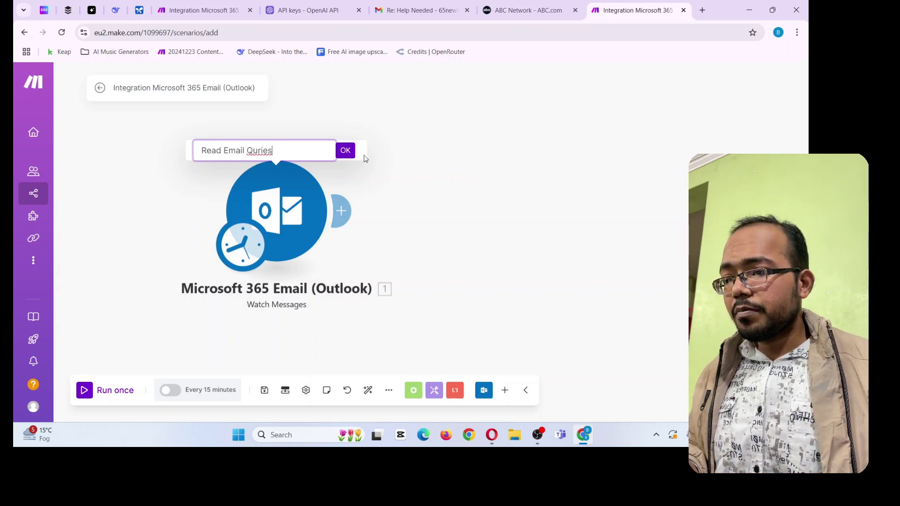
left_click(346, 150)
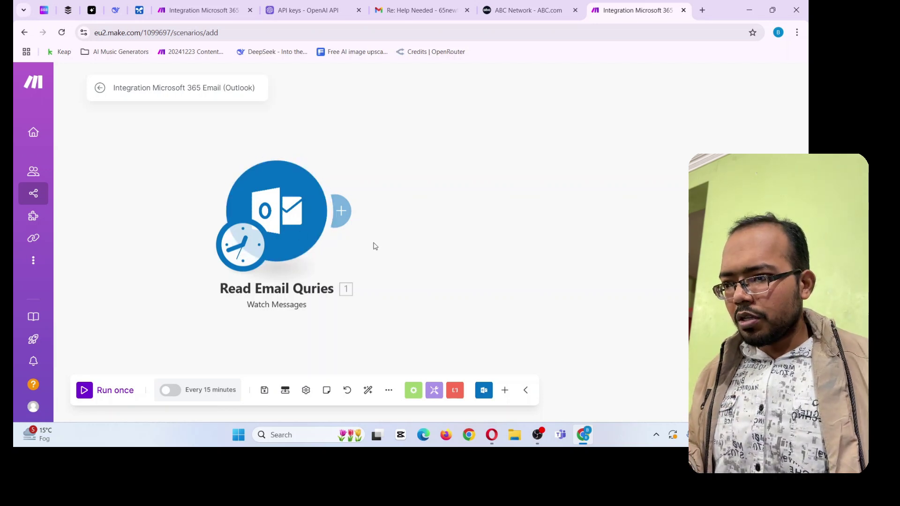
left_click_drag(402, 249, 314, 260)
Add an OpenAI Create a Completion module after the trigger, then view the OpenAI API keys page
left_click(256, 222)
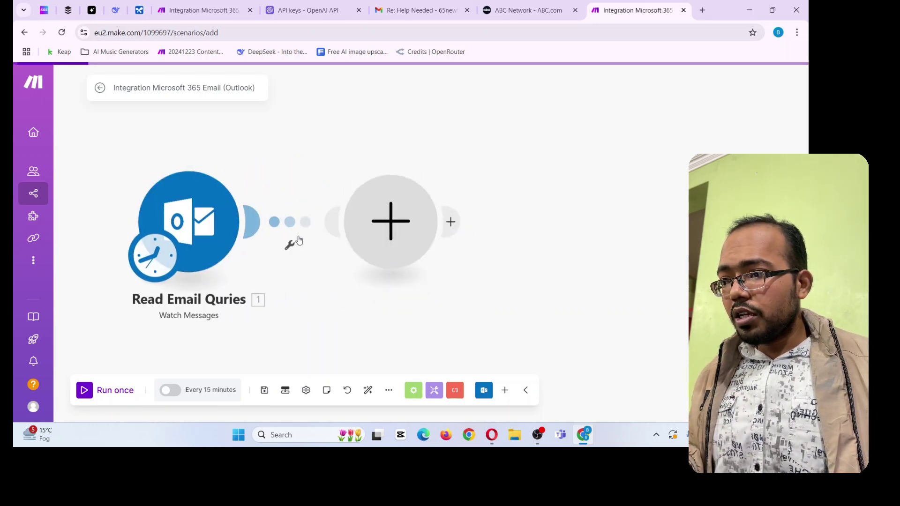
left_click(512, 280)
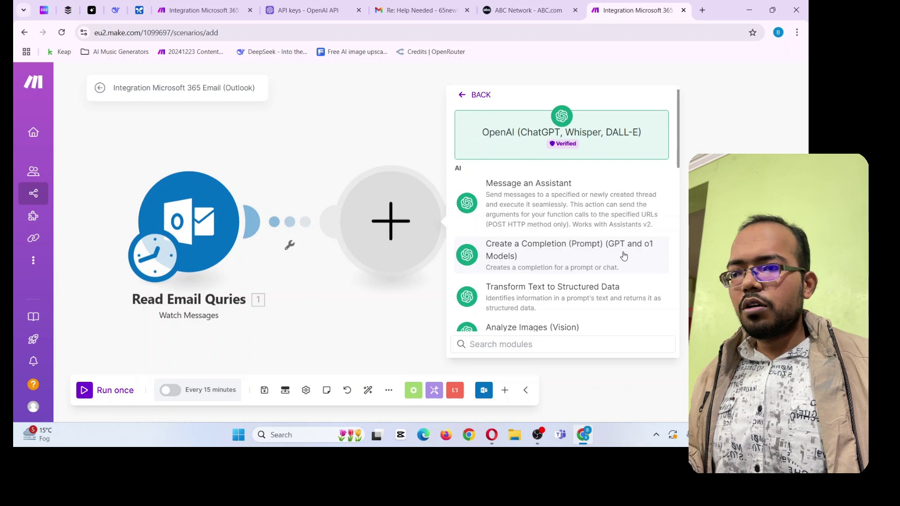
left_click(606, 261)
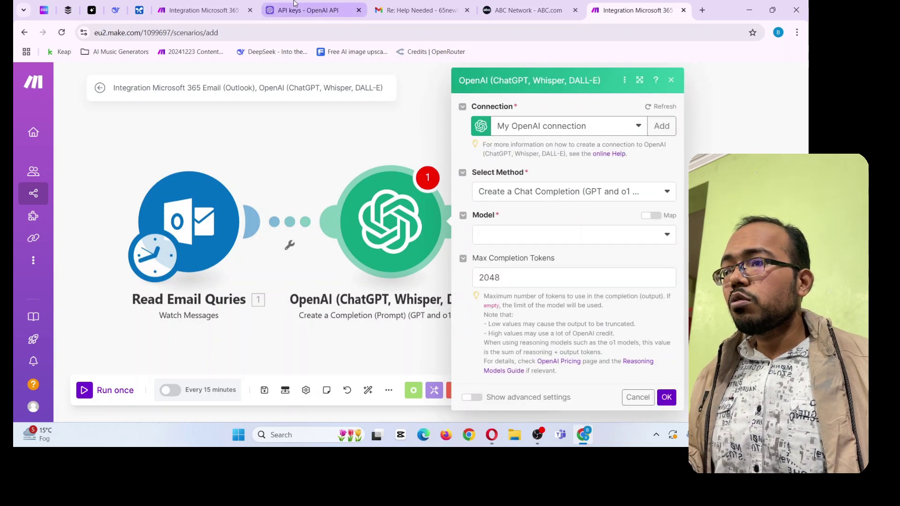
left_click(255, 9)
left_click(305, 10)
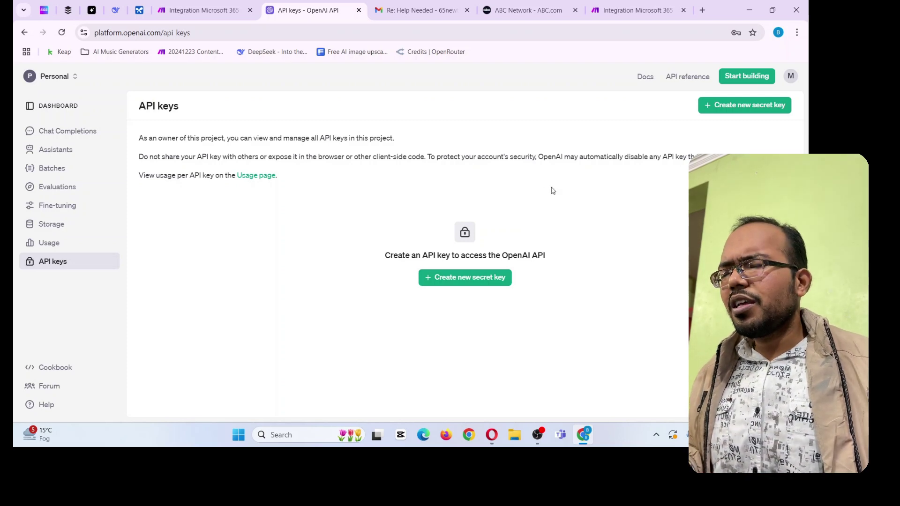
left_click(204, 10)
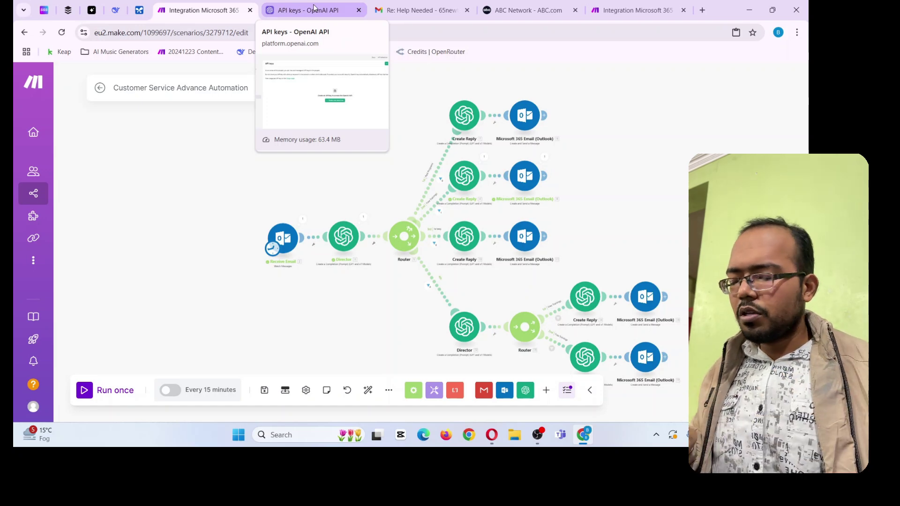
left_click(313, 9)
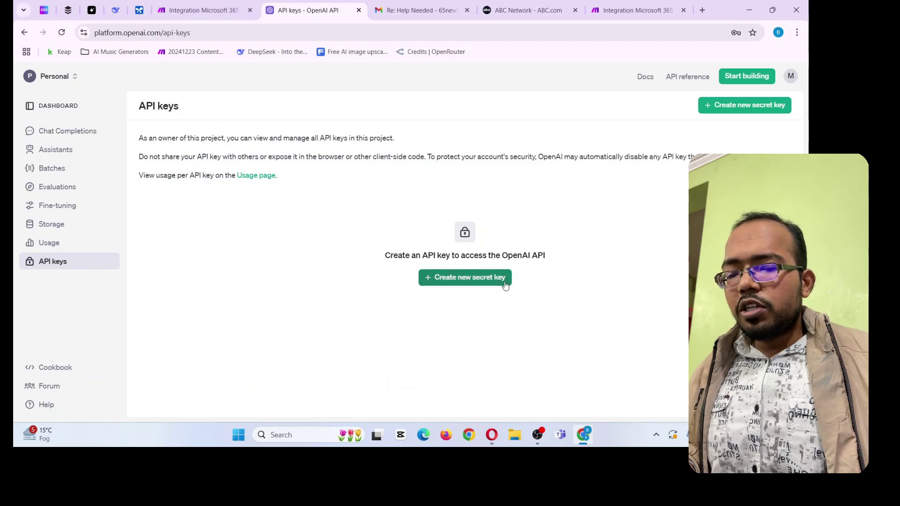
Return to the new scenario's OpenAI module and close the Create a connection dialog unsaved
left_click(239, 10)
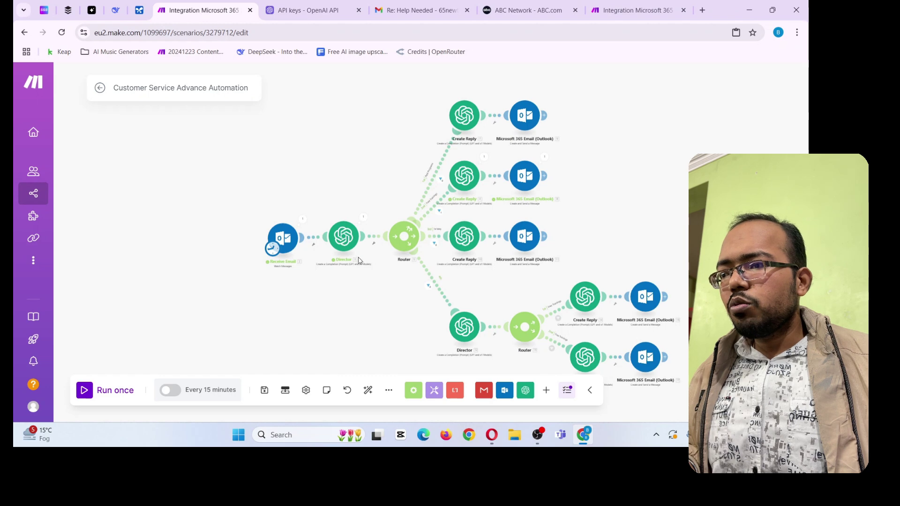
left_click(633, 10)
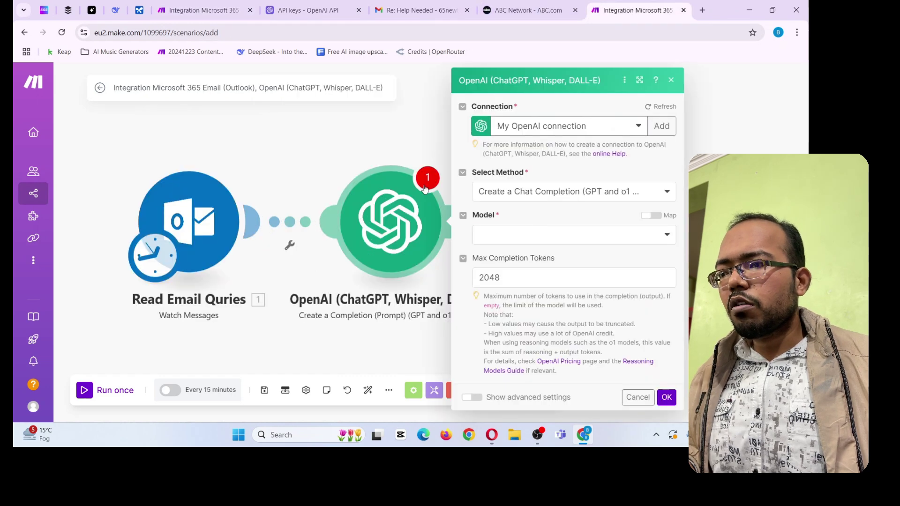
left_click(662, 132)
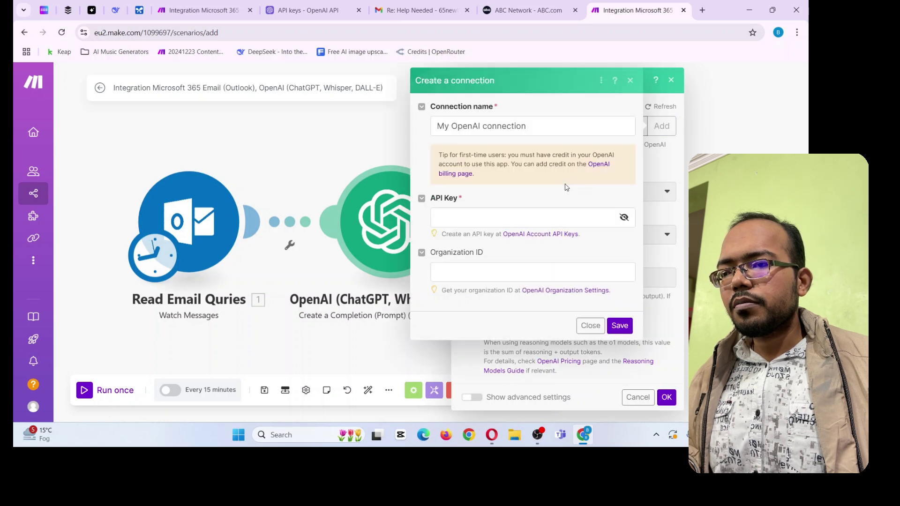
left_click(443, 219)
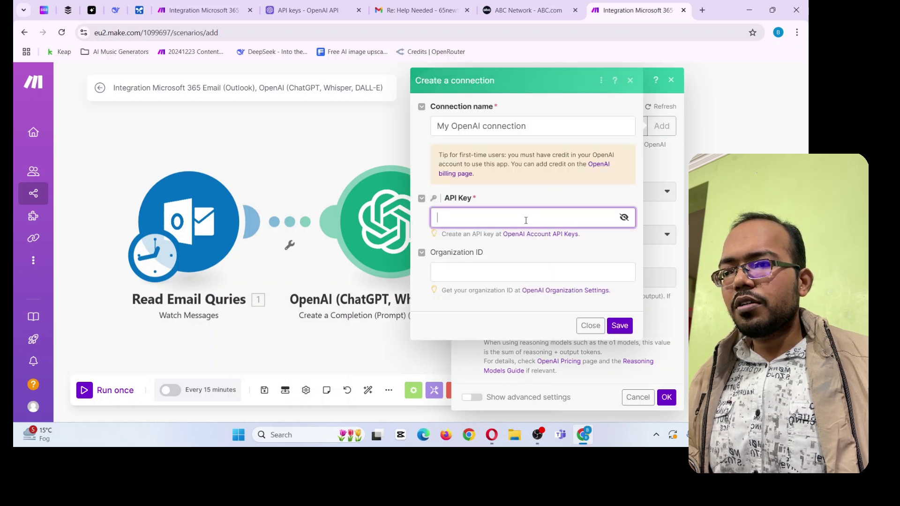
left_click_drag(451, 126, 526, 126)
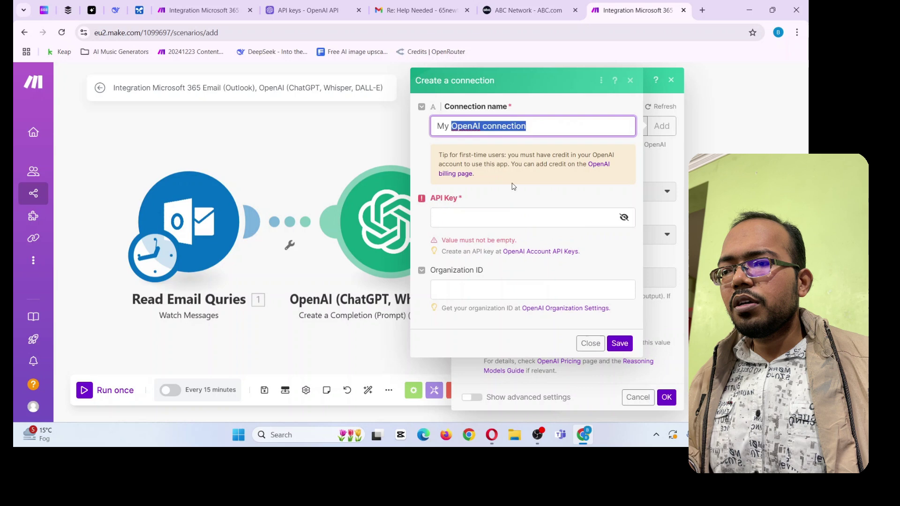
left_click(470, 217)
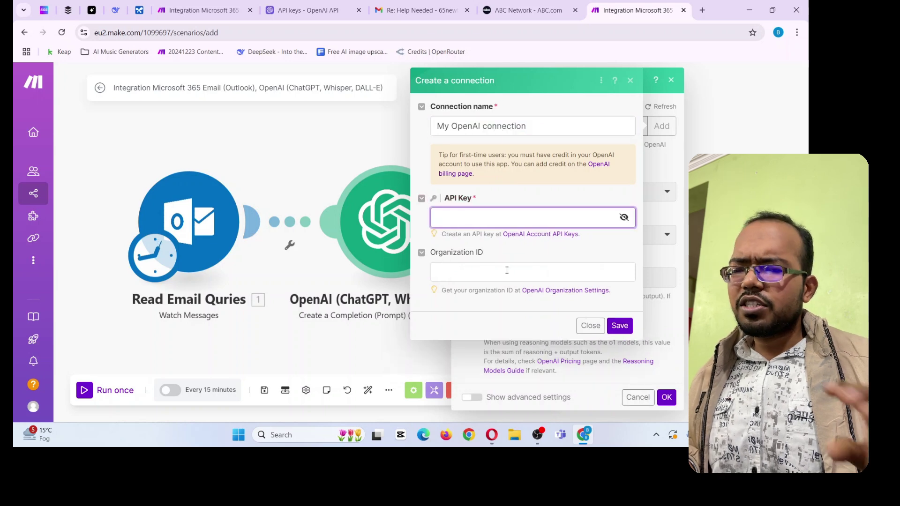
left_click(591, 326)
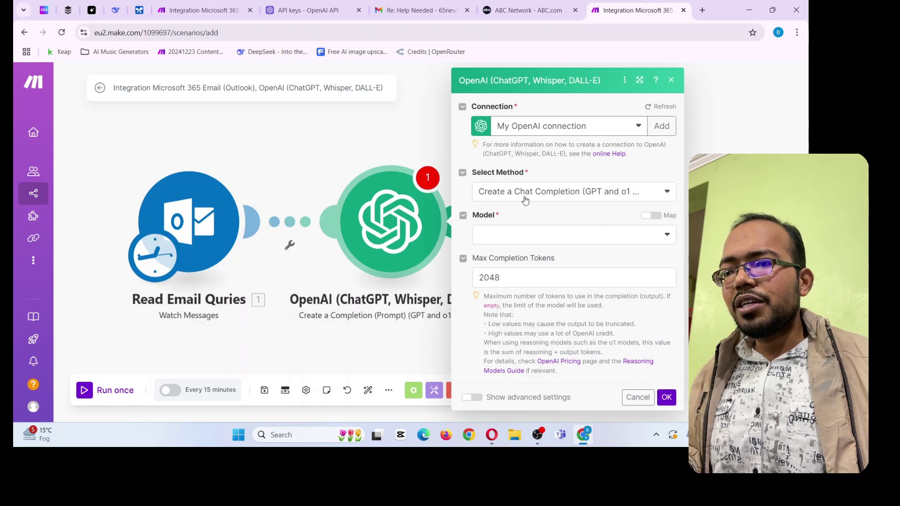
Keep Create a Chat Completion, set the model to GPT-4o chatgpt-4o-latest, then go to the Customer Service Advance Automation scenario
left_click(525, 200)
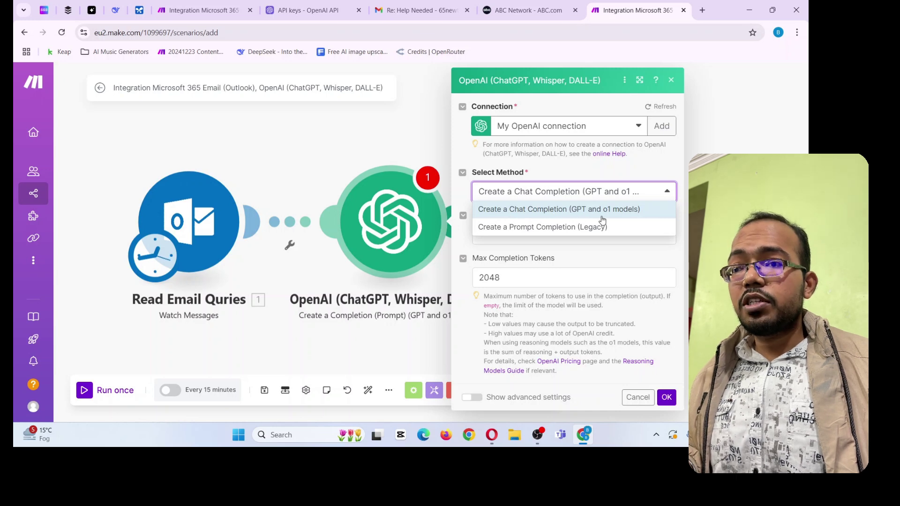
left_click(600, 185)
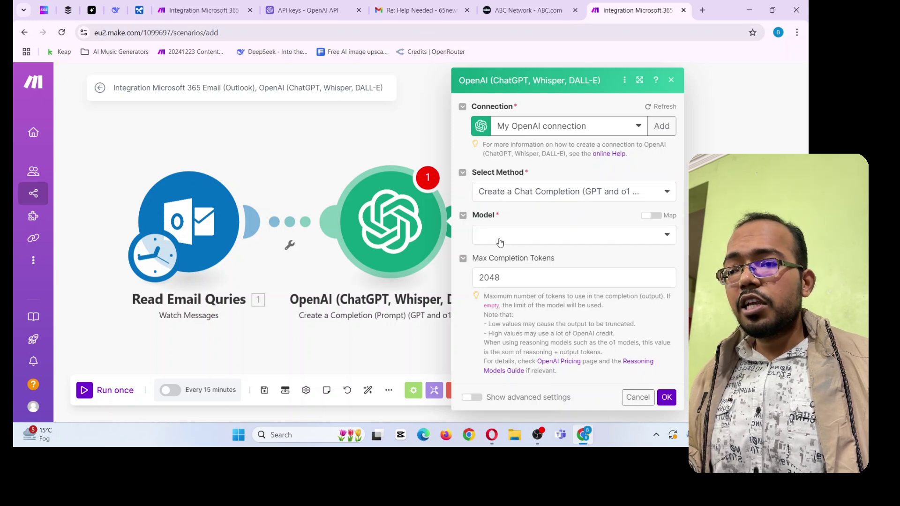
left_click(500, 243)
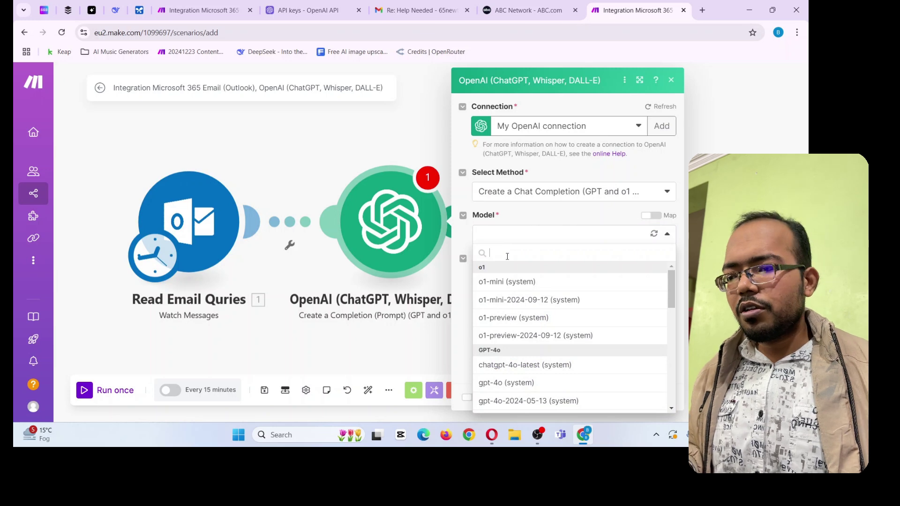
left_click(534, 369)
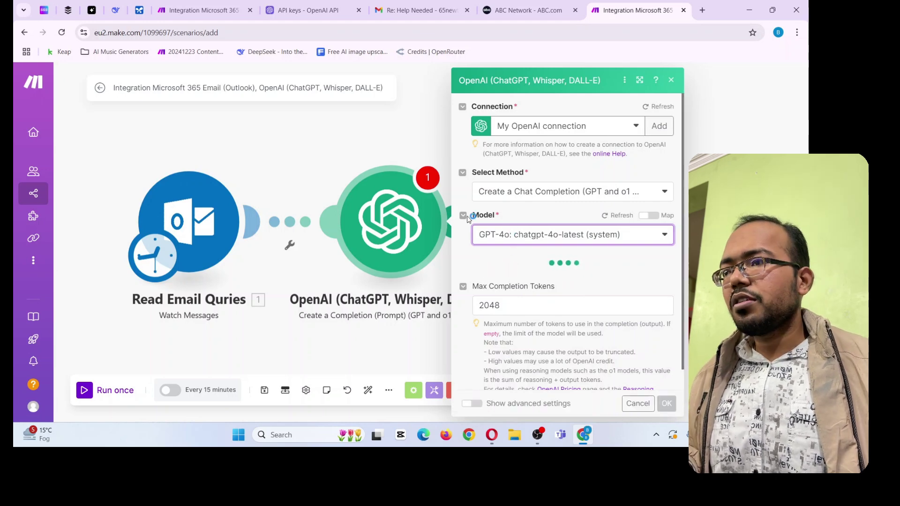
left_click(202, 10)
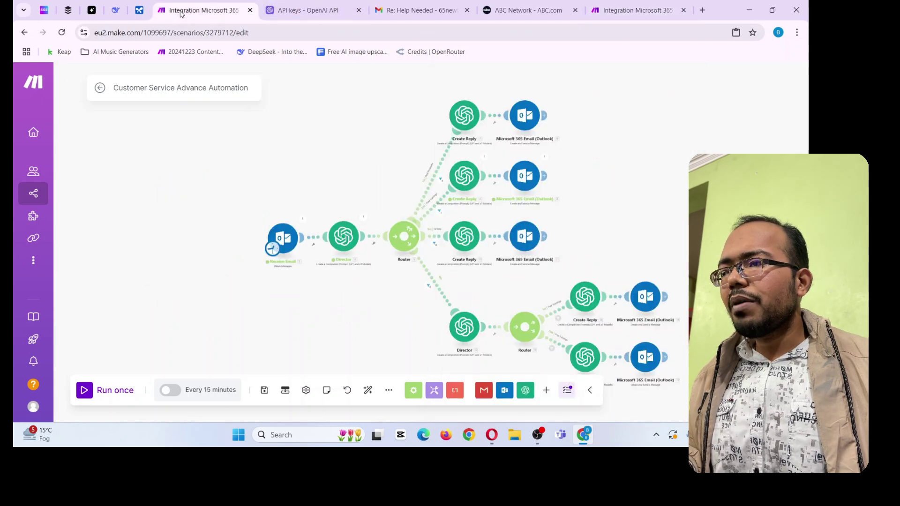
Copy the Director module's full Messages prompt text and return to the new scenario
left_click(344, 241)
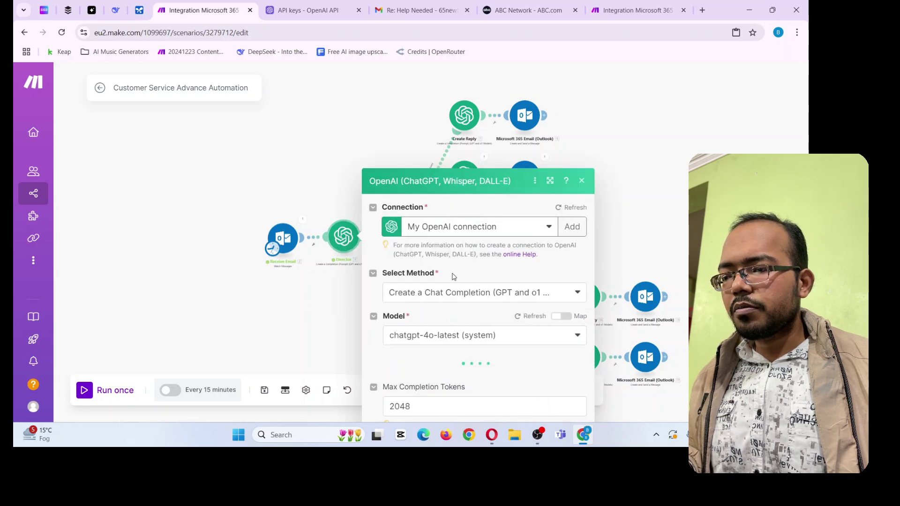
scroll(445, 284, "down", 2)
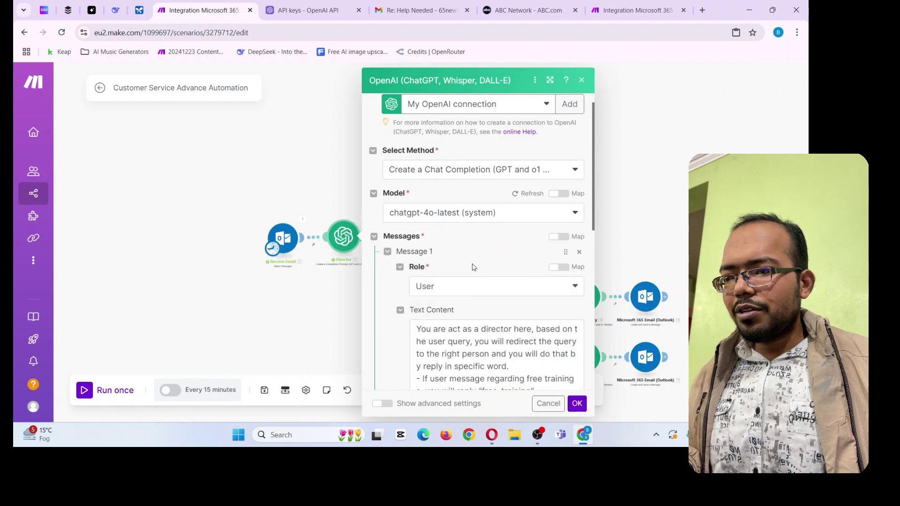
scroll(474, 264, "down", 2)
left_click(439, 276)
scroll(439, 276, "down", 2)
key("ctrl+a")
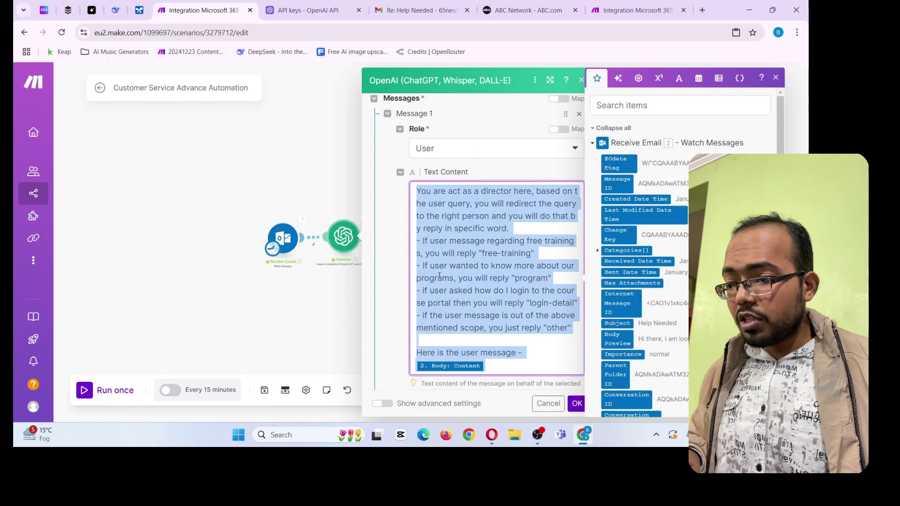
left_click(604, 4)
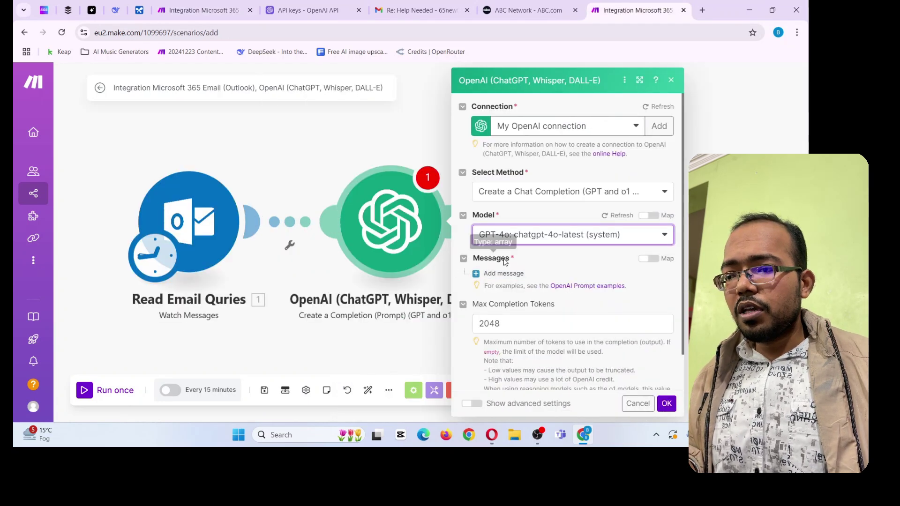
Add a User message to the OpenAI module and paste the Director prompt into its text
left_click(504, 274)
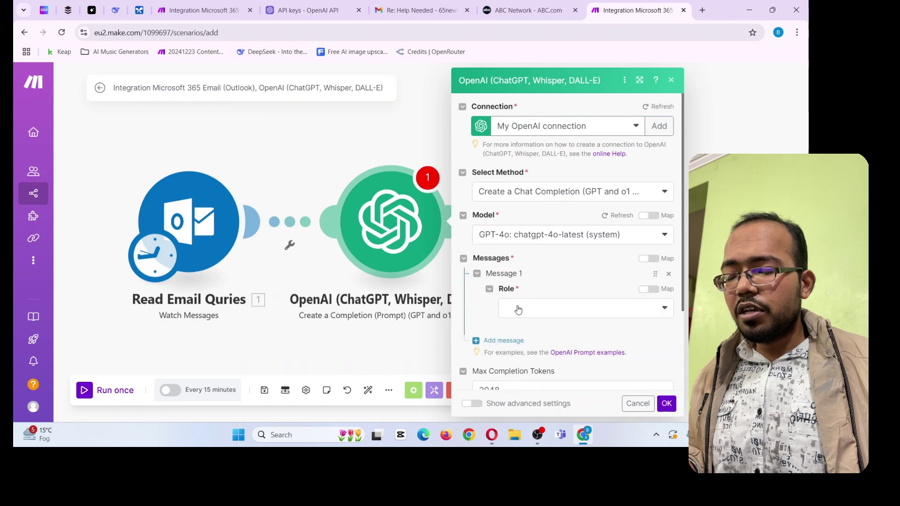
left_click(518, 309)
left_click(515, 324)
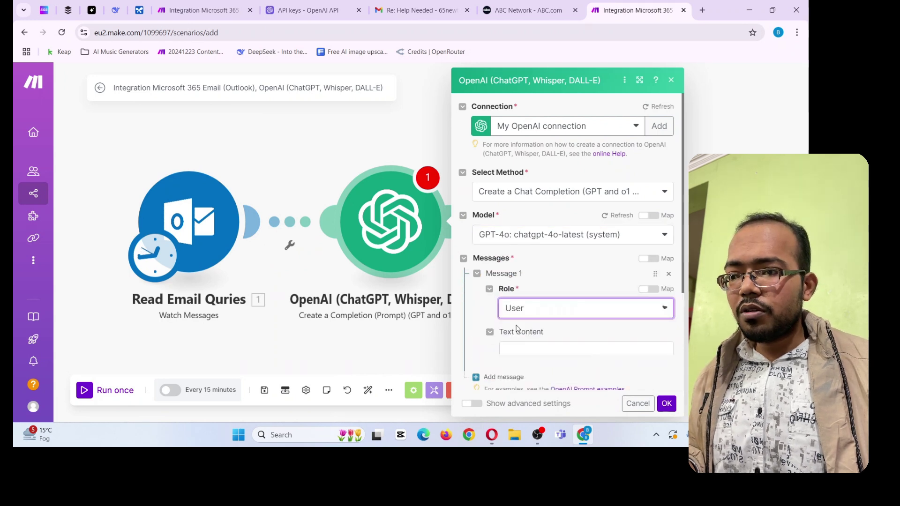
scroll(549, 286, "down", 3)
left_click(535, 210)
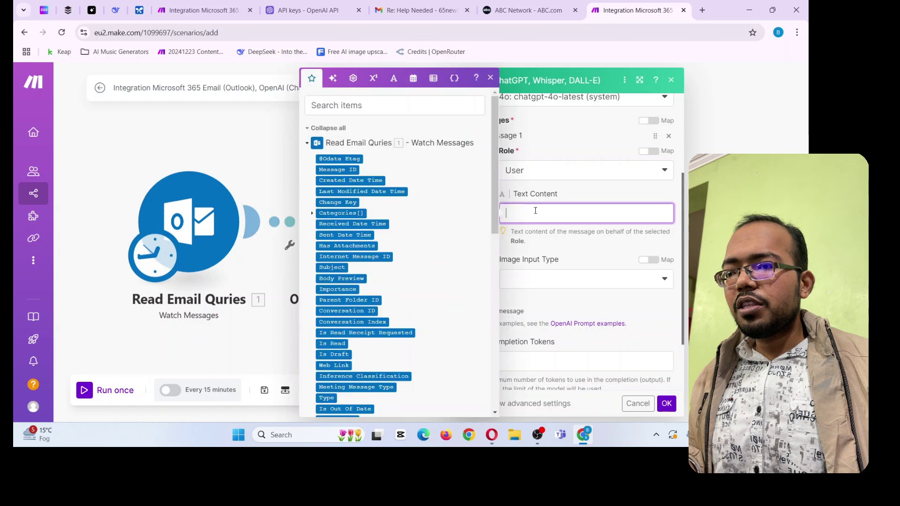
key("ctrl+v")
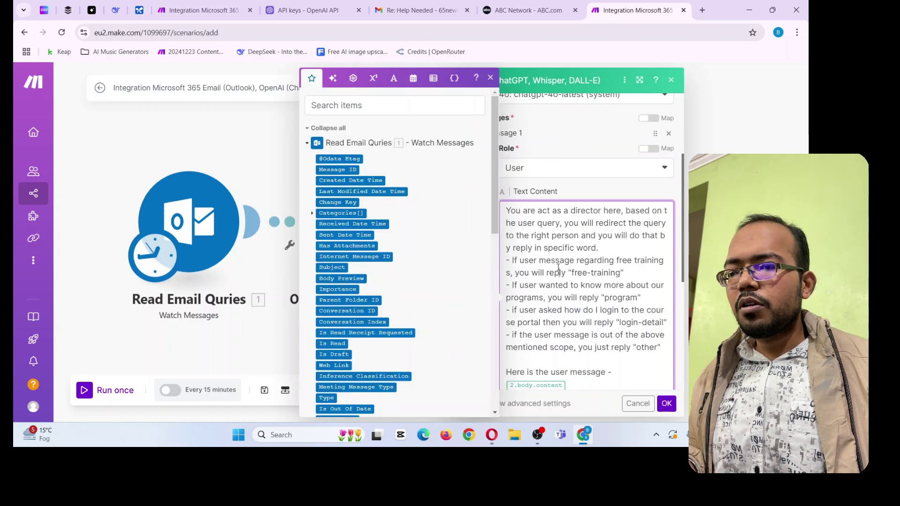
Highlight the opening words of the pasted prompt to review them
left_click(594, 191)
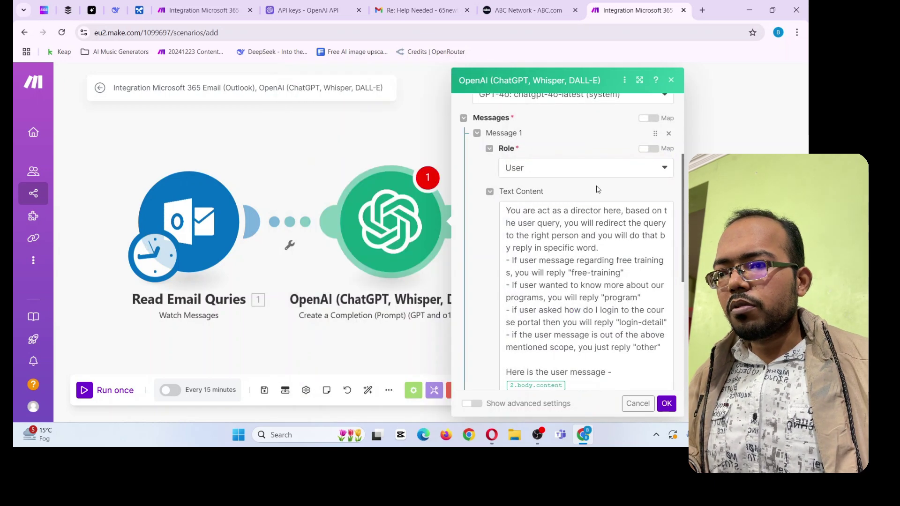
left_click_drag(506, 212, 602, 216)
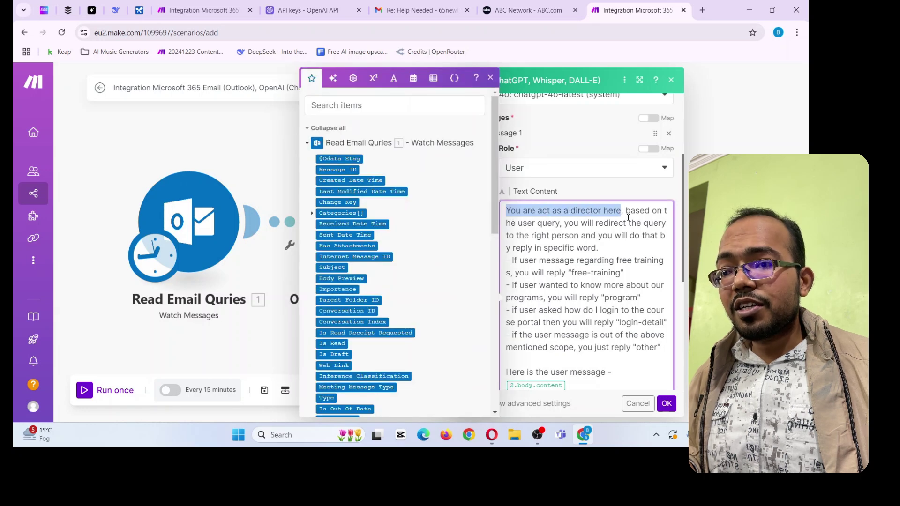
left_click(628, 218)
Review the prompt's opening lines and its free-training and program reply rules
left_click(584, 193)
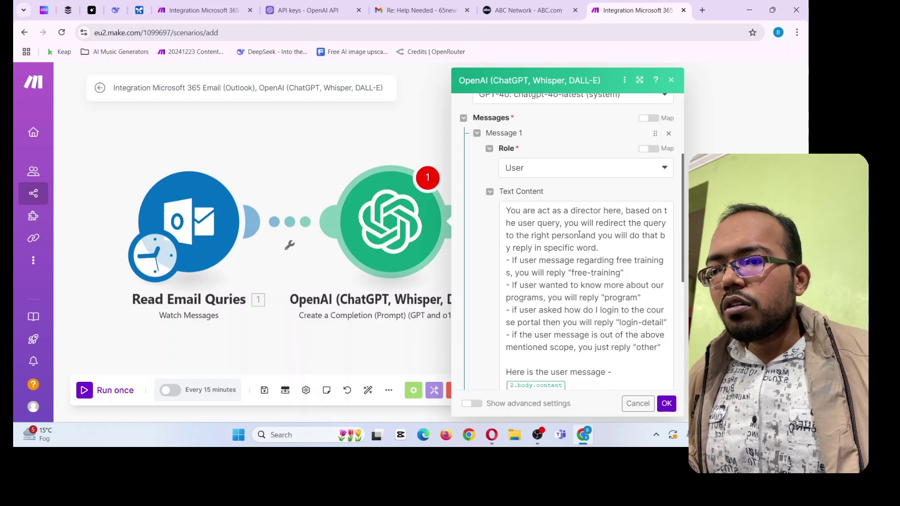
left_click_drag(576, 229, 574, 247)
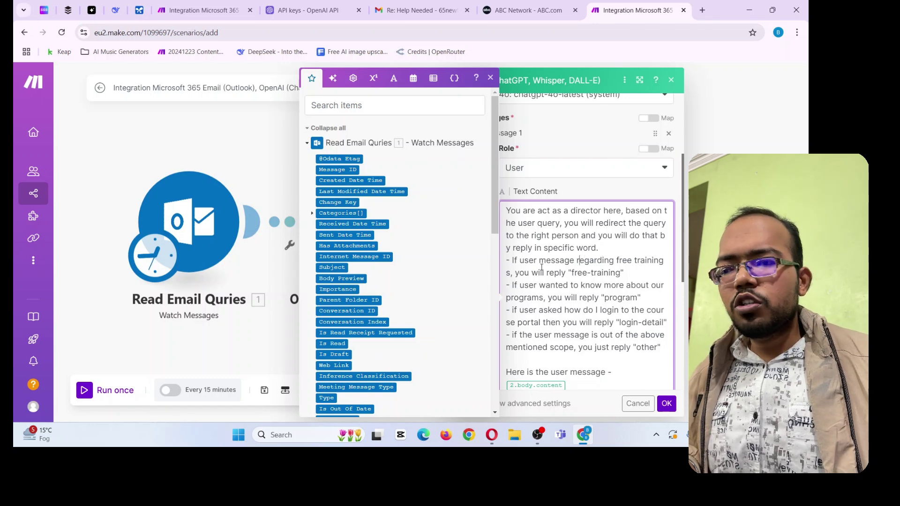
left_click(580, 262)
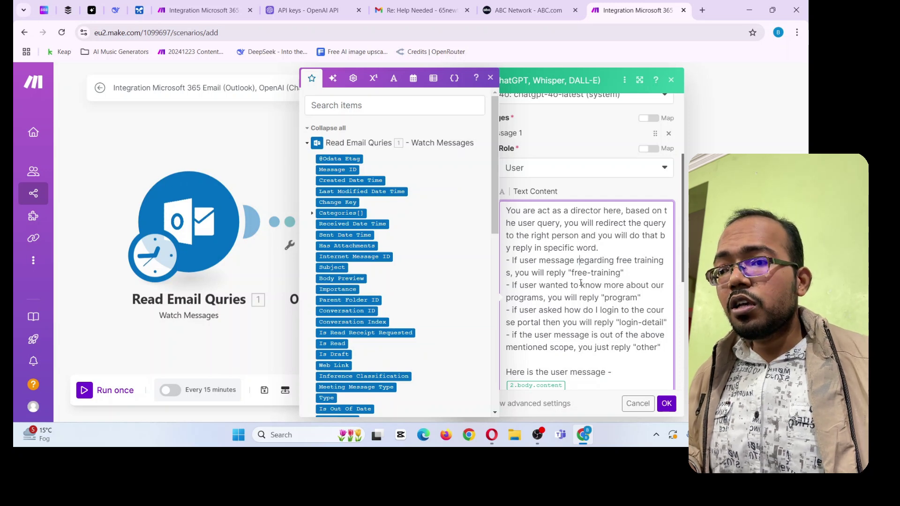
left_click_drag(572, 274, 613, 275)
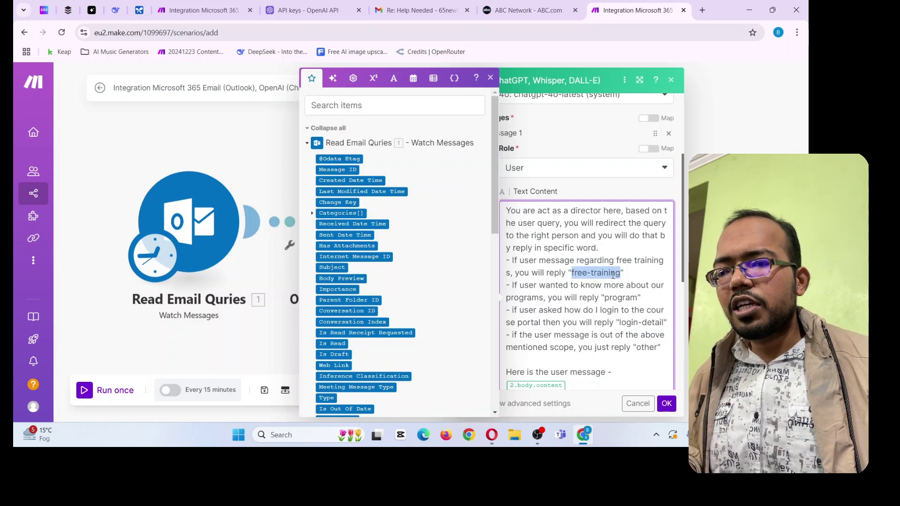
left_click(577, 297)
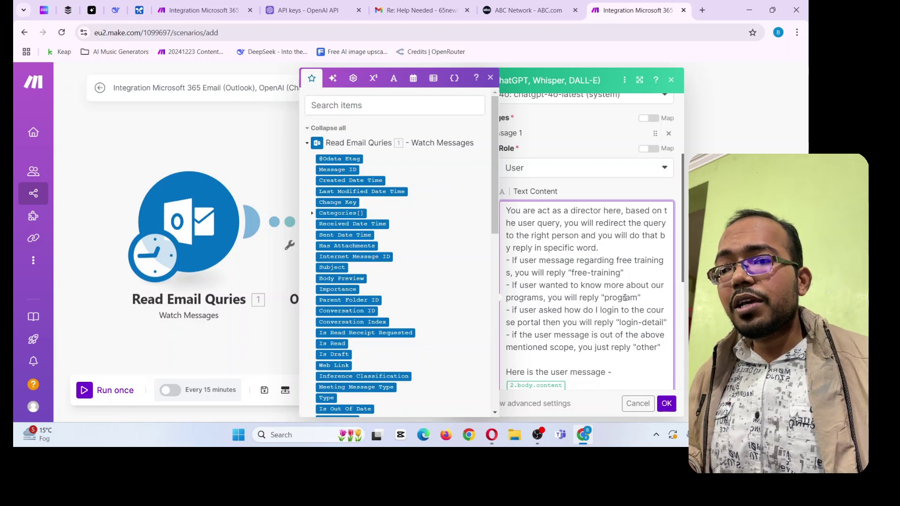
double_click(625, 297)
left_click(527, 322)
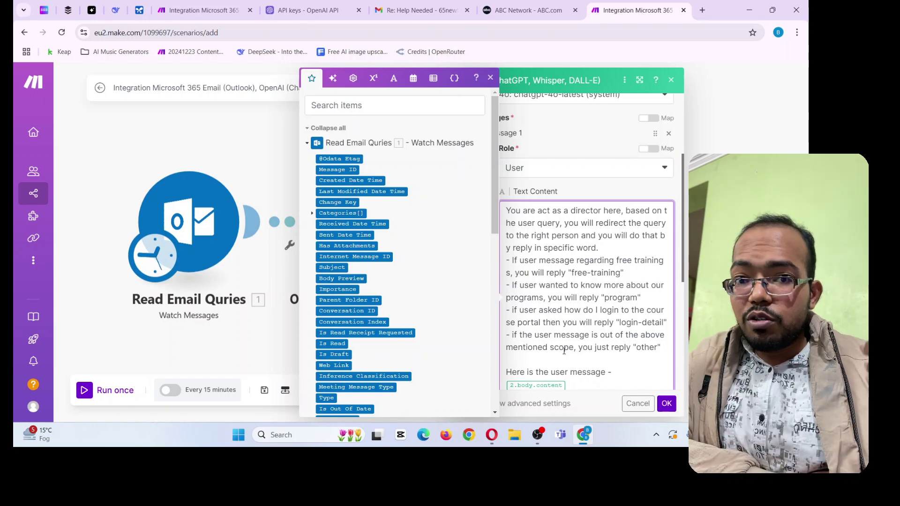
Delete the old email body mapping at the prompt's end and close the module settings
scroll(575, 373, "down", 3)
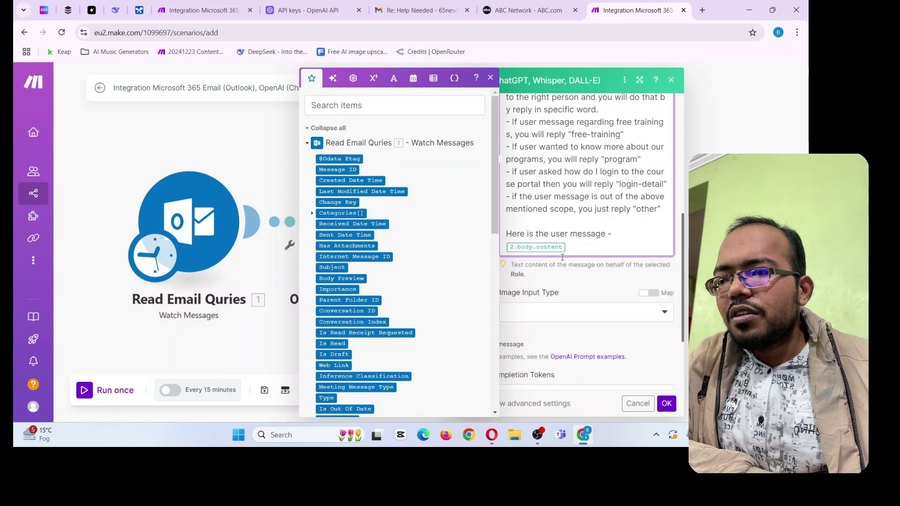
left_click(590, 250)
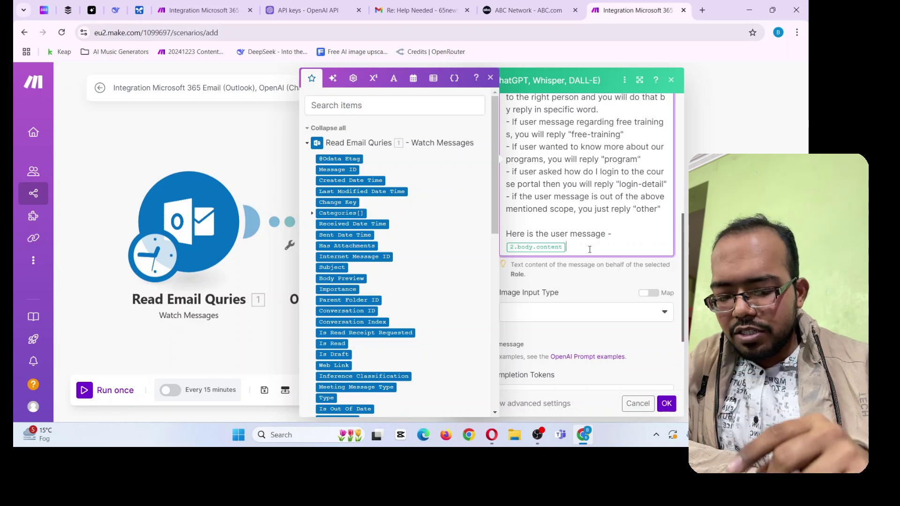
key("BackSpace")
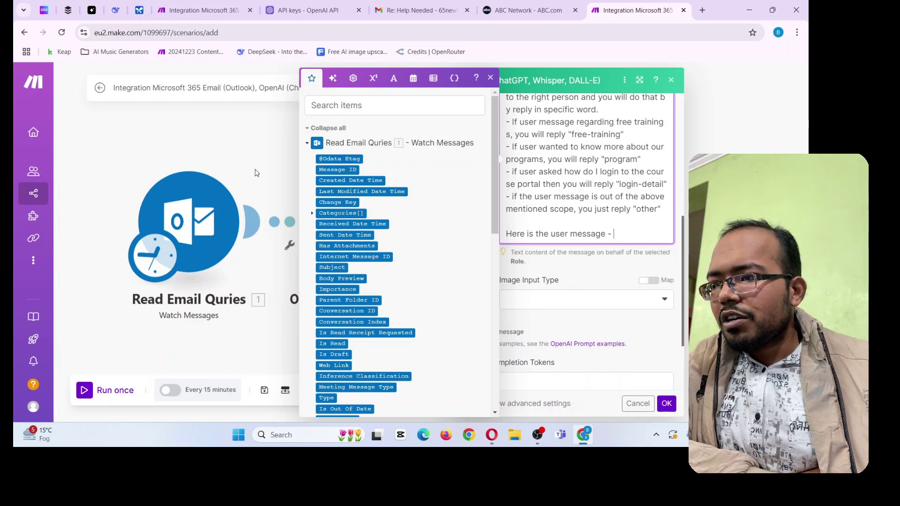
left_click(257, 173)
Set Read Email Quries to start from the Help Needed email, then run only that module
right_click(192, 231)
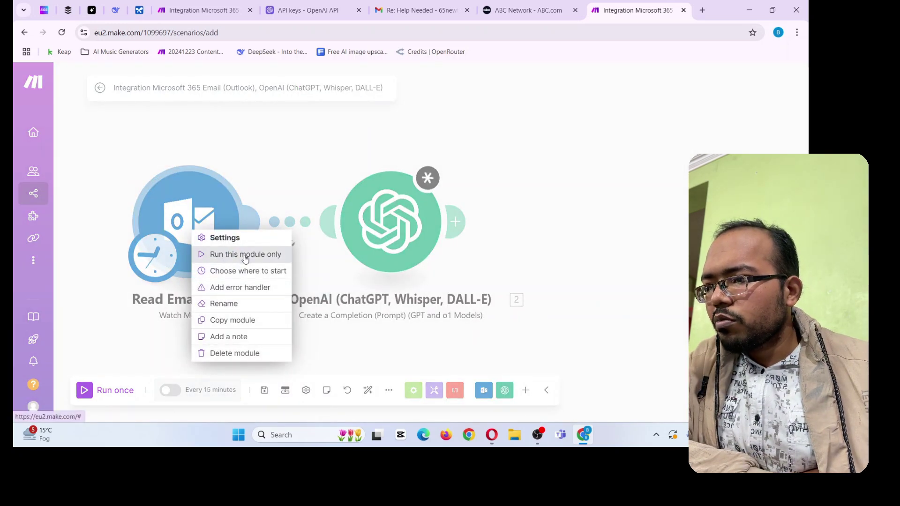
left_click(246, 271)
left_click(290, 247)
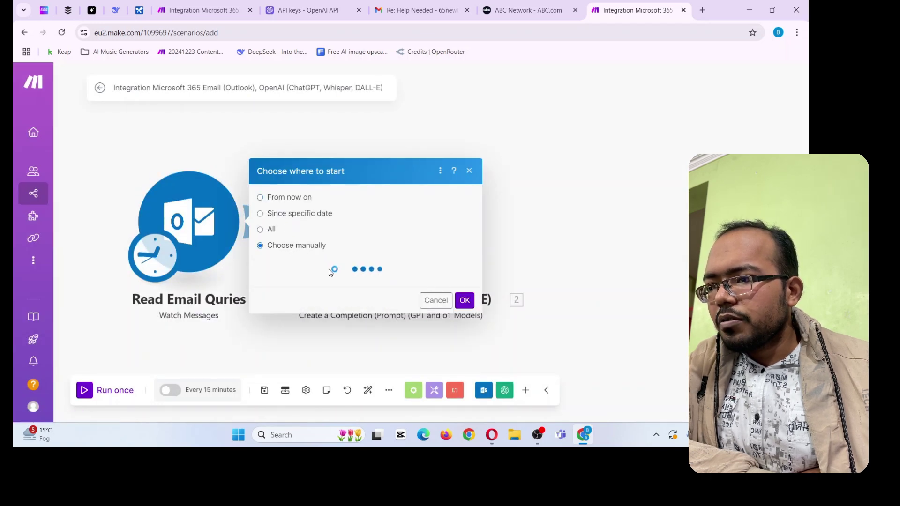
left_click(330, 228)
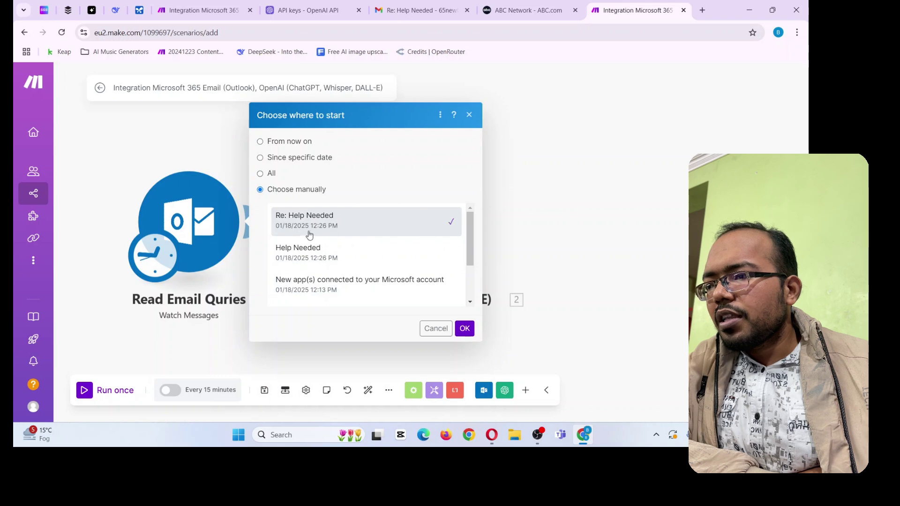
left_click(302, 261)
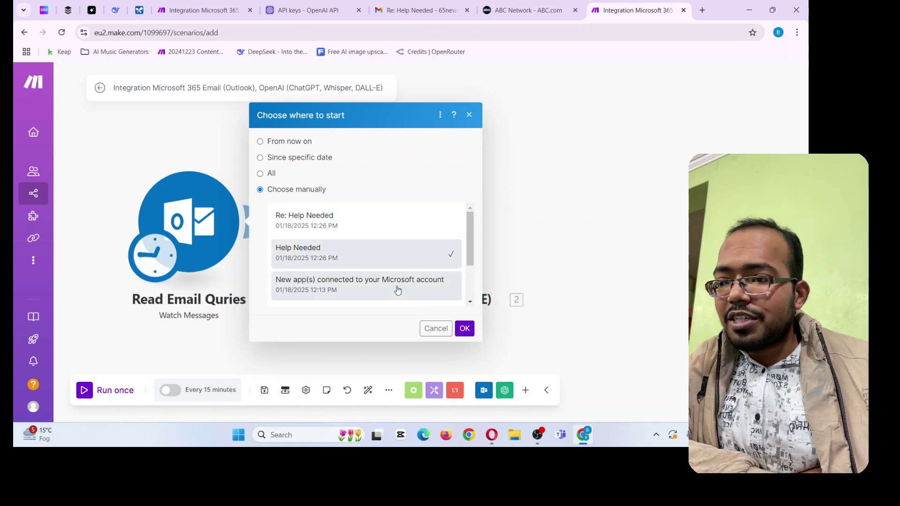
left_click(464, 328)
right_click(213, 228)
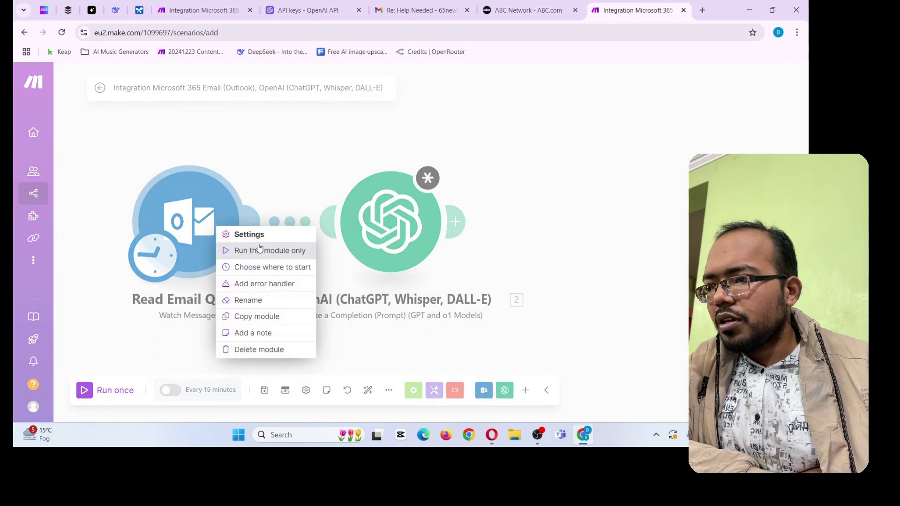
left_click(269, 250)
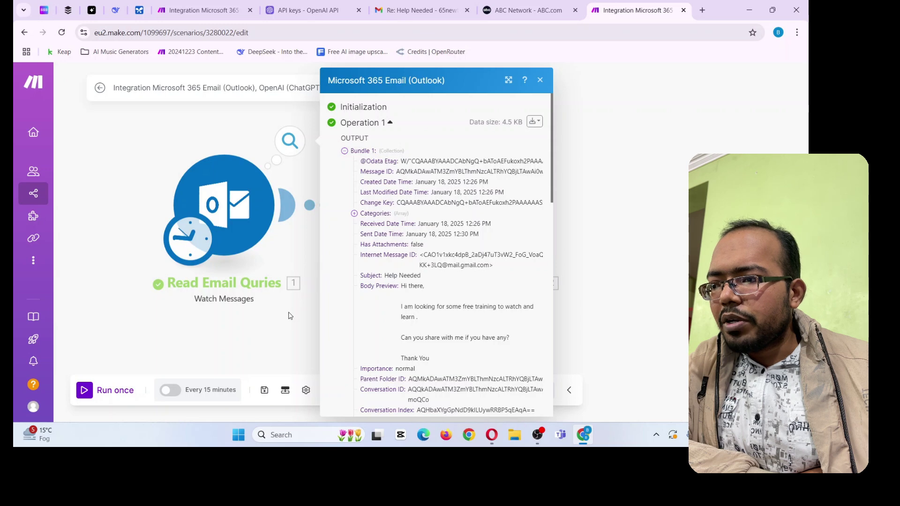
Add a new line at the end of the Director prompt after the user message label
left_click(317, 284)
left_click(426, 205)
scroll(563, 300, "down", 4)
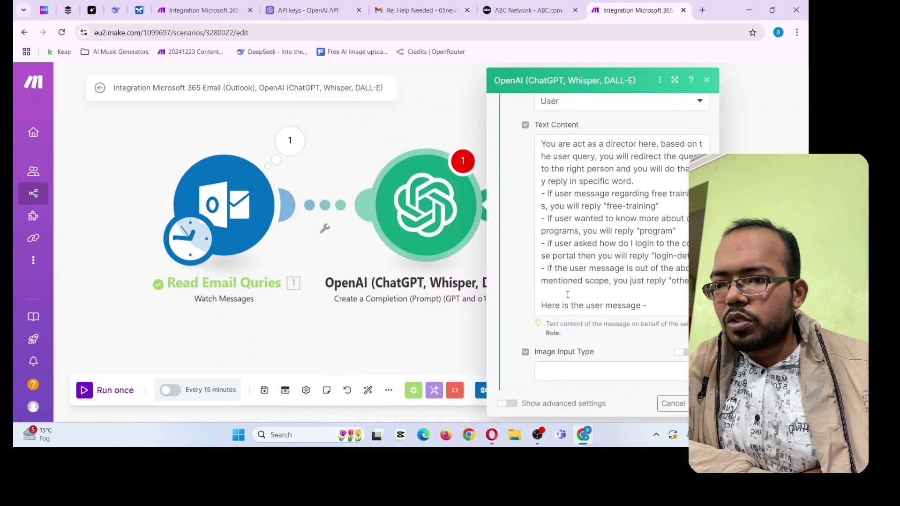
left_click(665, 303)
key("Return")
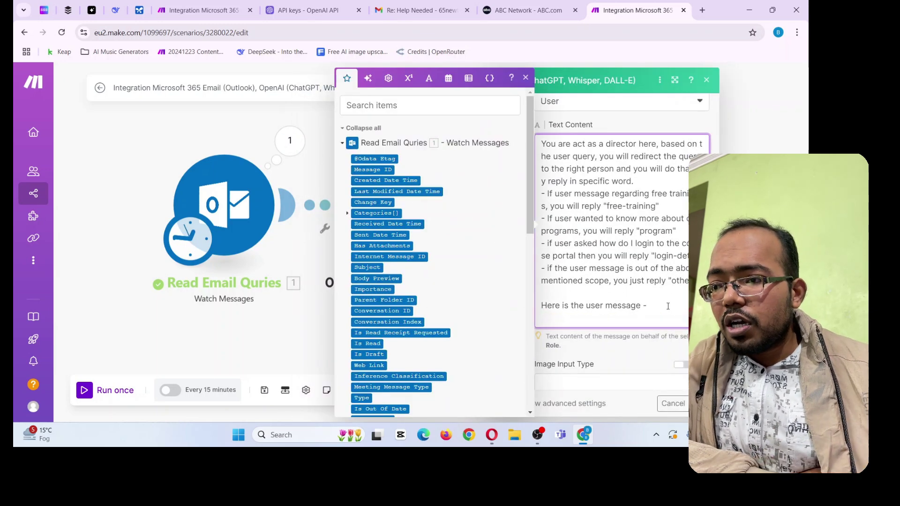
scroll(416, 265, "down", 5)
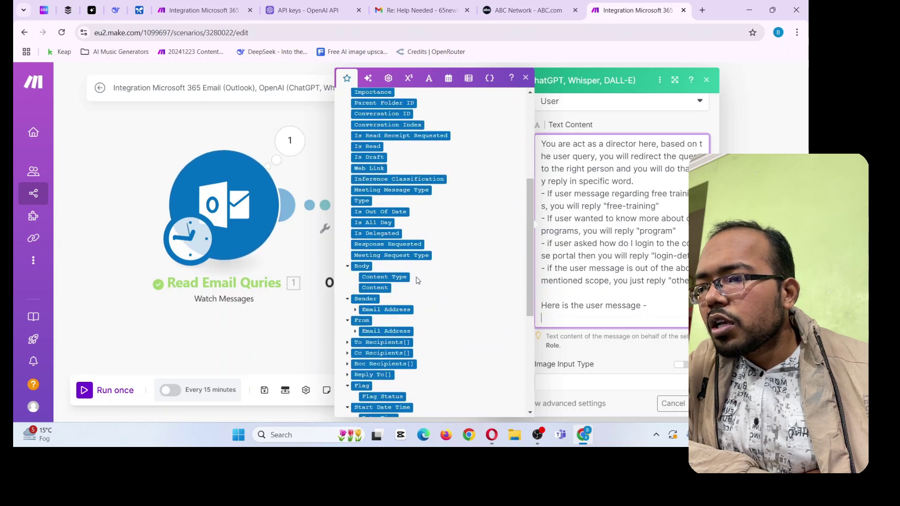
scroll(416, 280, "down", 3)
scroll(372, 286, "up", 5)
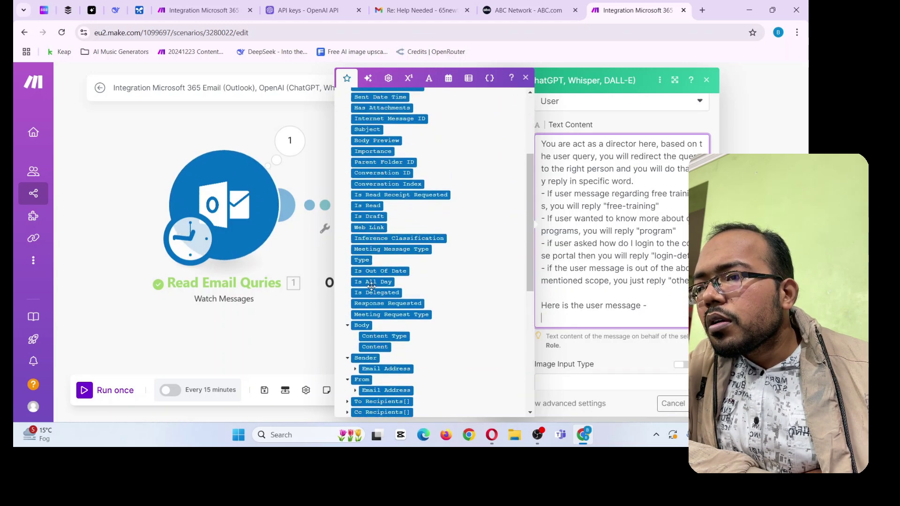
left_click(301, 338)
Map the incoming email's Body Content onto the end of the prompt
right_click(431, 200)
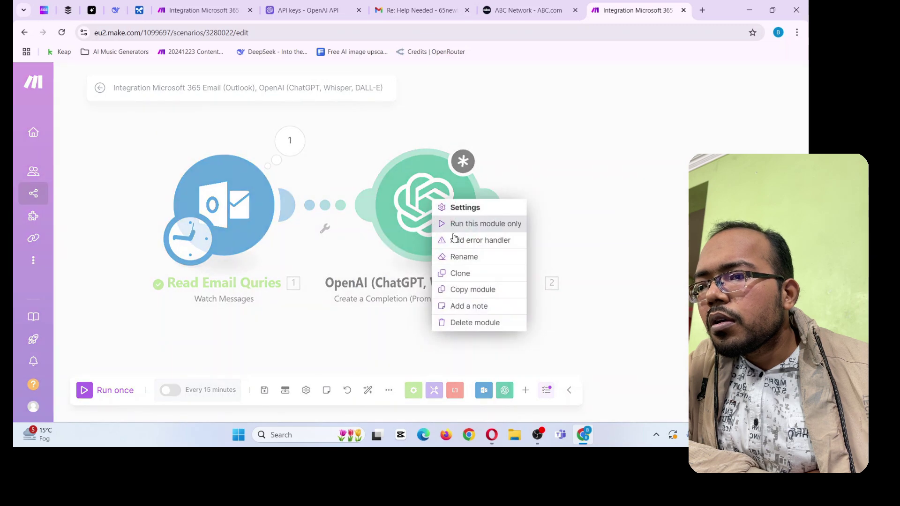
left_click(577, 190)
left_click(427, 205)
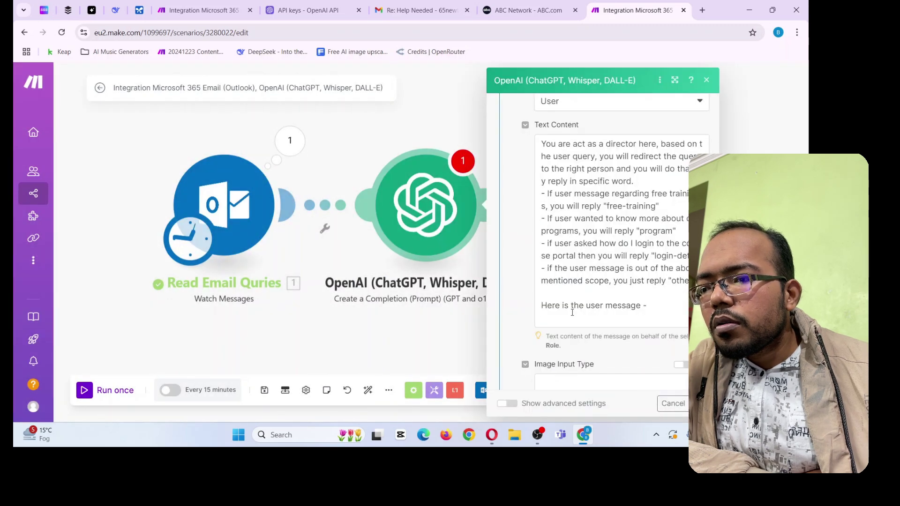
scroll(579, 281, "down", 4)
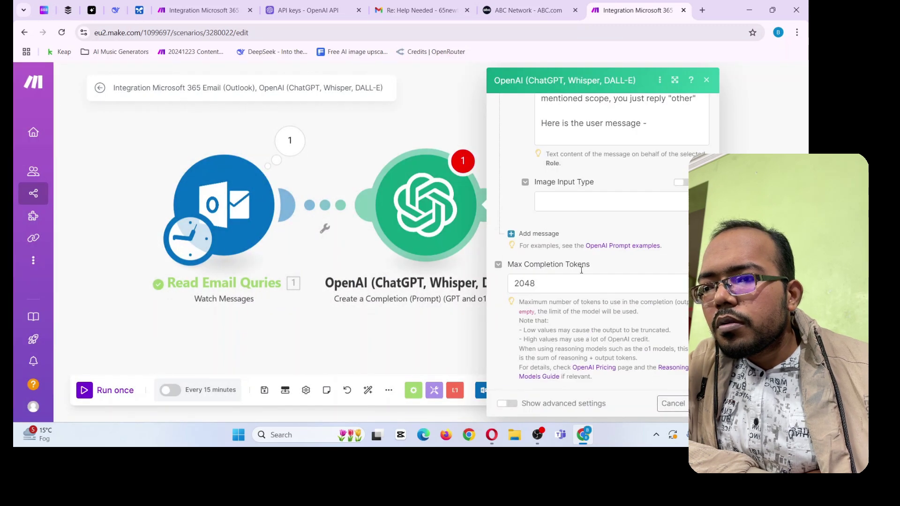
scroll(580, 224, "up", 2)
left_click(579, 209)
scroll(414, 281, "down", 3)
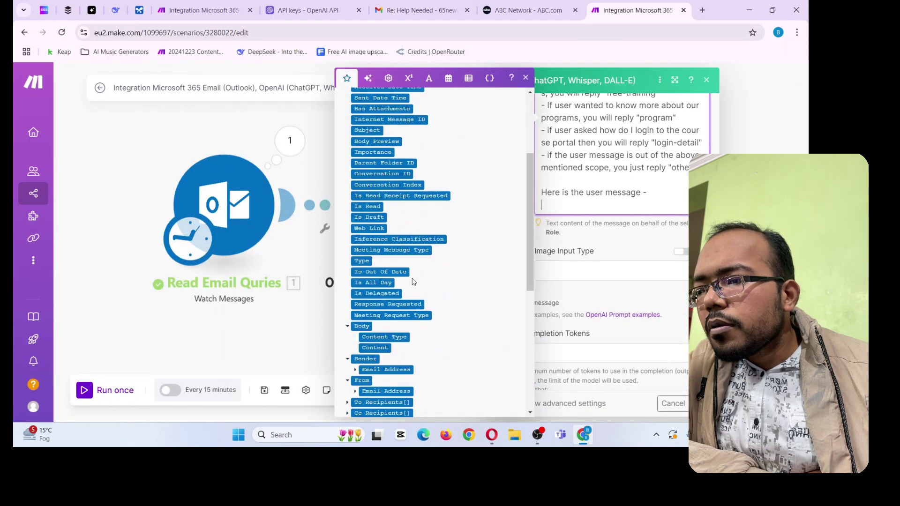
scroll(413, 282, "down", 6)
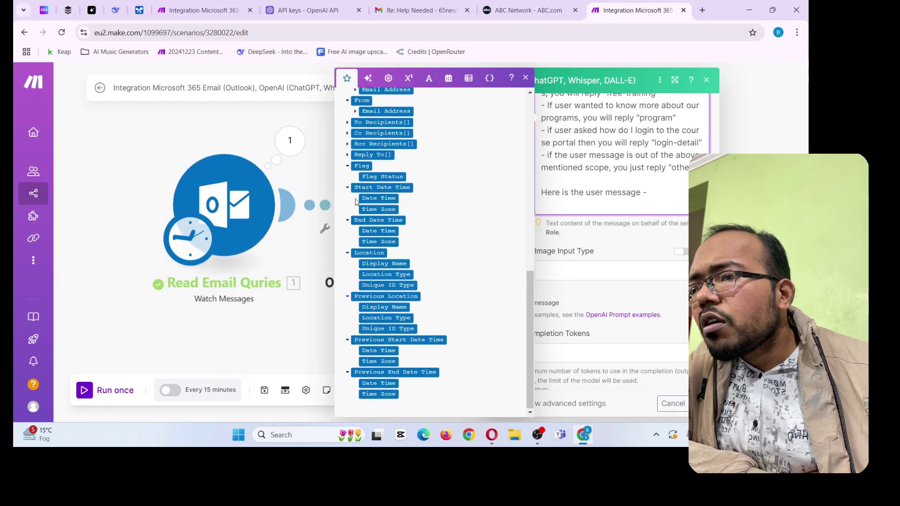
scroll(357, 201, "up", 2)
scroll(367, 197, "up", 2)
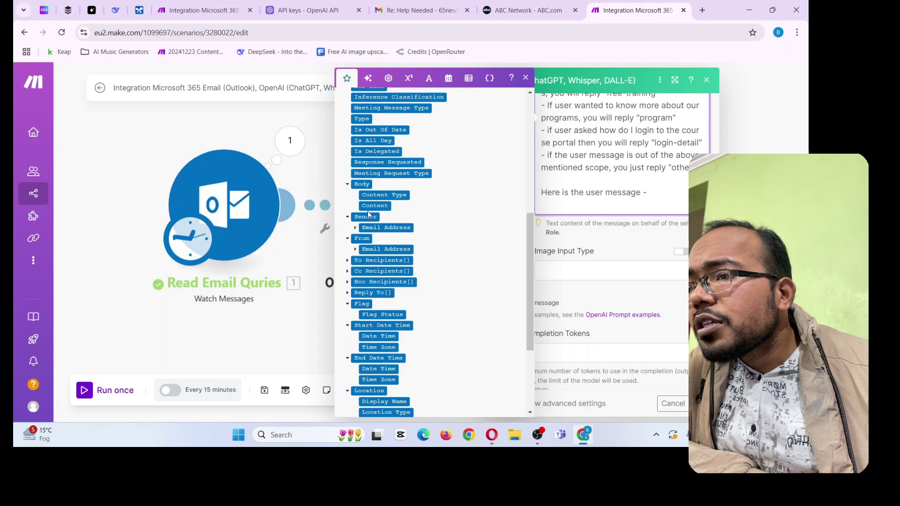
left_click_drag(378, 205, 540, 210)
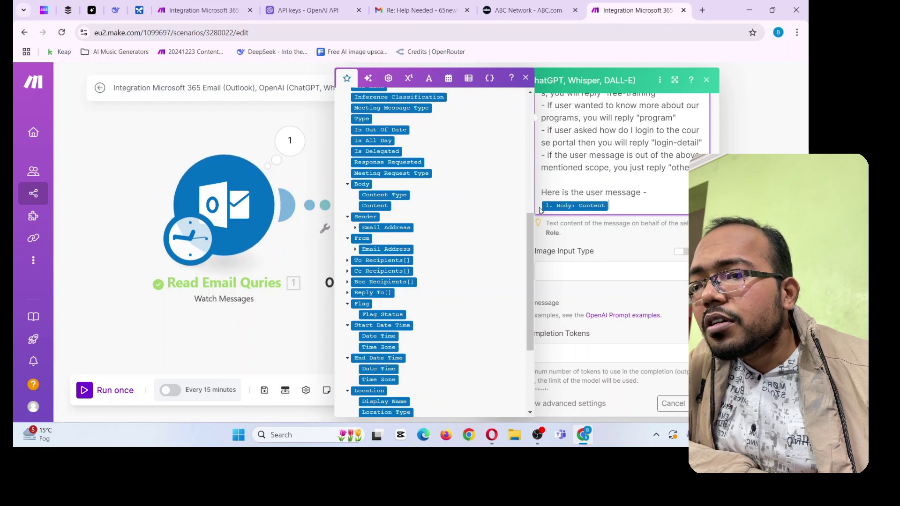
left_click(603, 247)
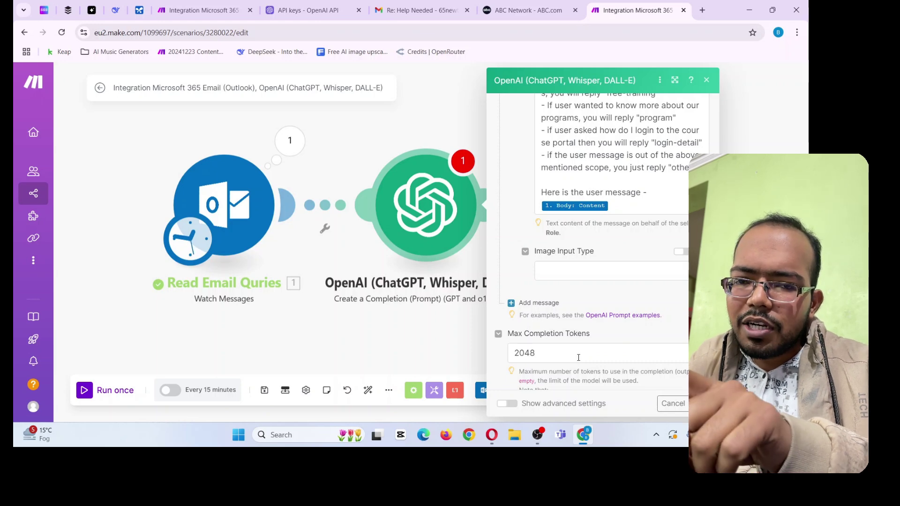
Set Max Completion Tokens to 1500
scroll(595, 314, "up", 2)
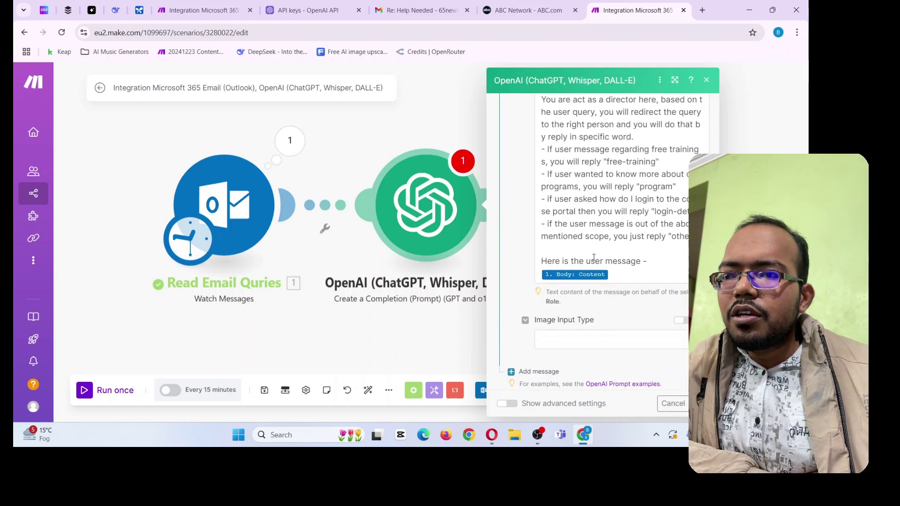
scroll(583, 176, "up", 2)
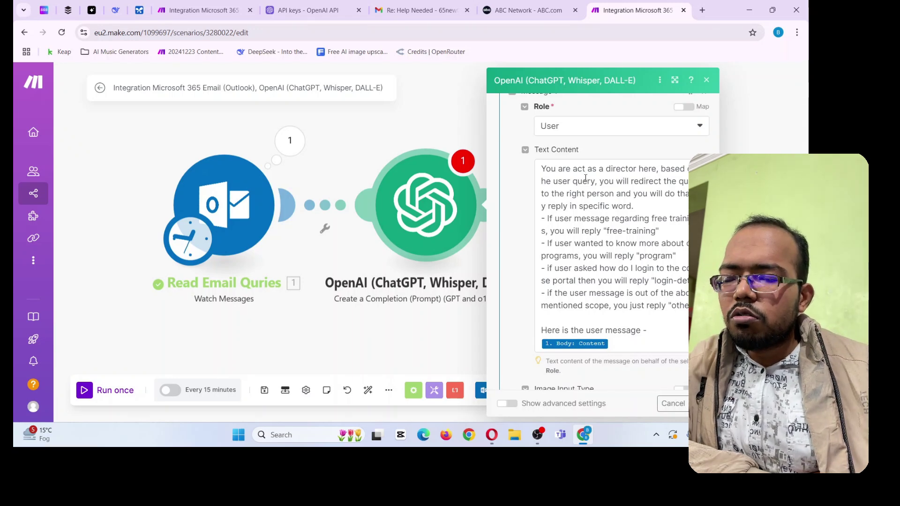
scroll(583, 178, "down", 6)
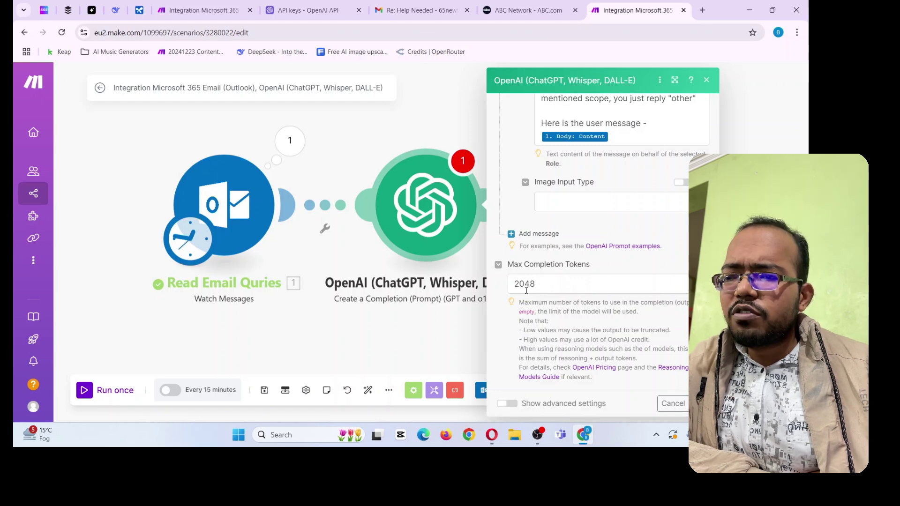
mouse_move(526, 290)
left_mouse_down()
mouse_move(508, 294)
mouse_move(524, 292)
left_mouse_up()
type("15")
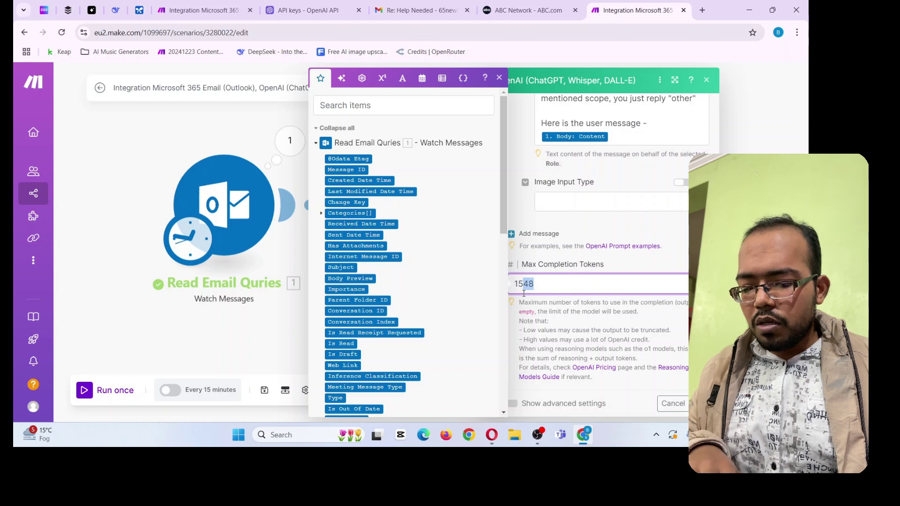
type("00")
left_click(567, 312)
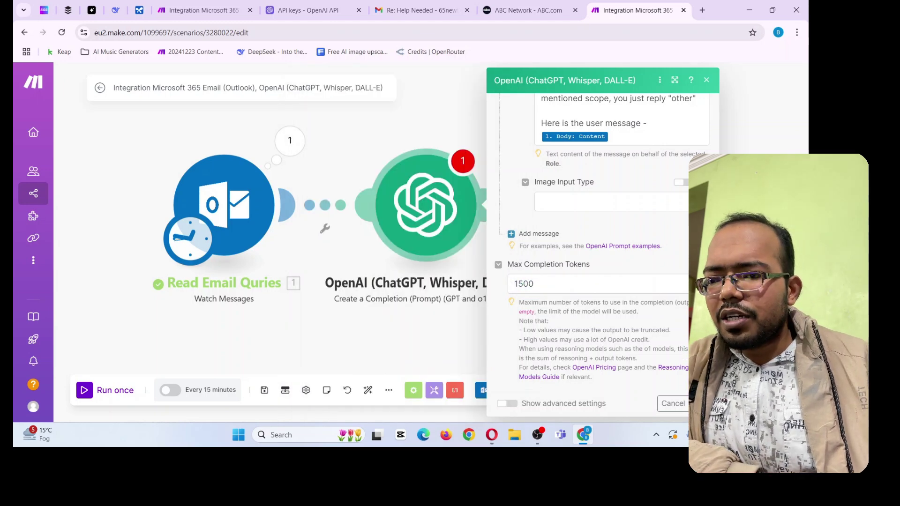
Rename the OpenAI module from its old name to 'Director' and pan the canvas to make room
left_click(703, 404)
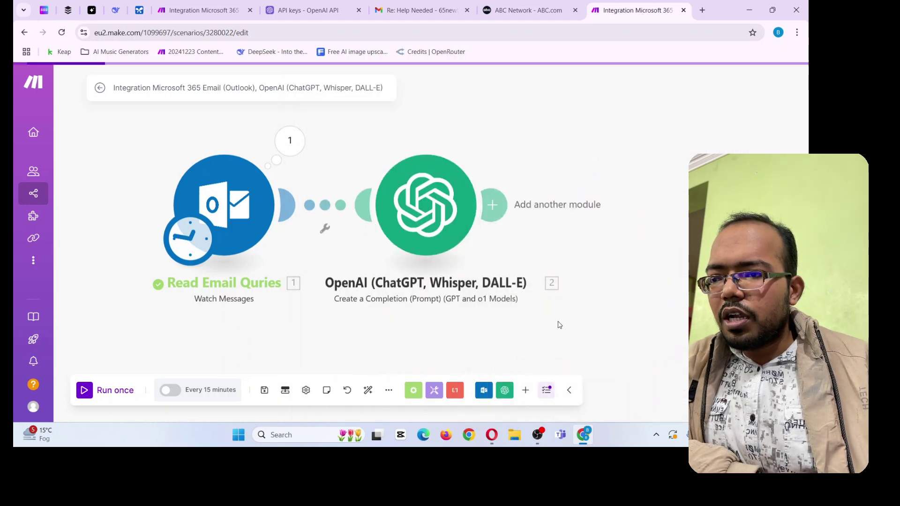
left_click_drag(635, 301, 459, 287)
right_click(302, 218)
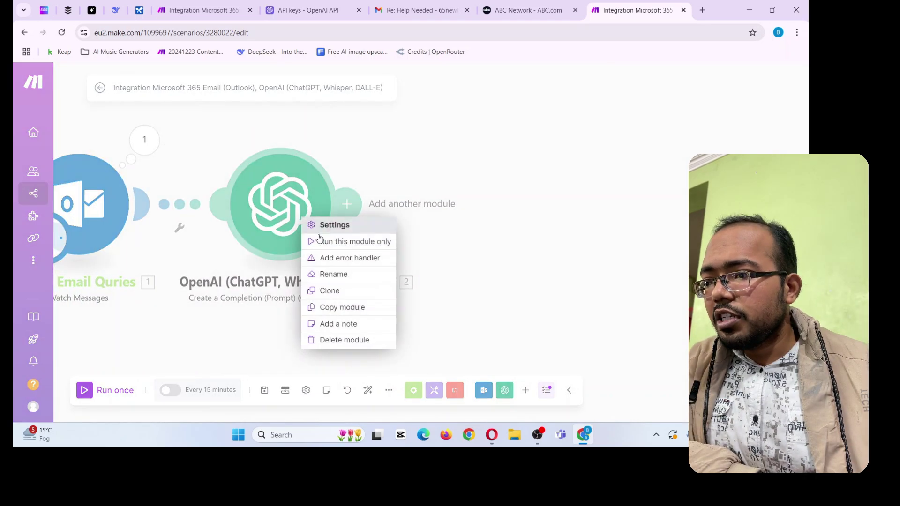
left_click(335, 274)
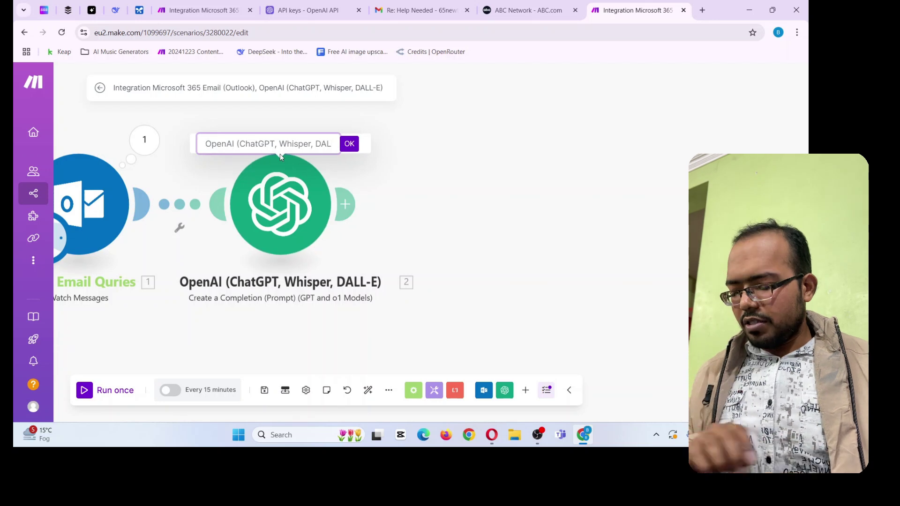
key("ctrl+a")
type("Director")
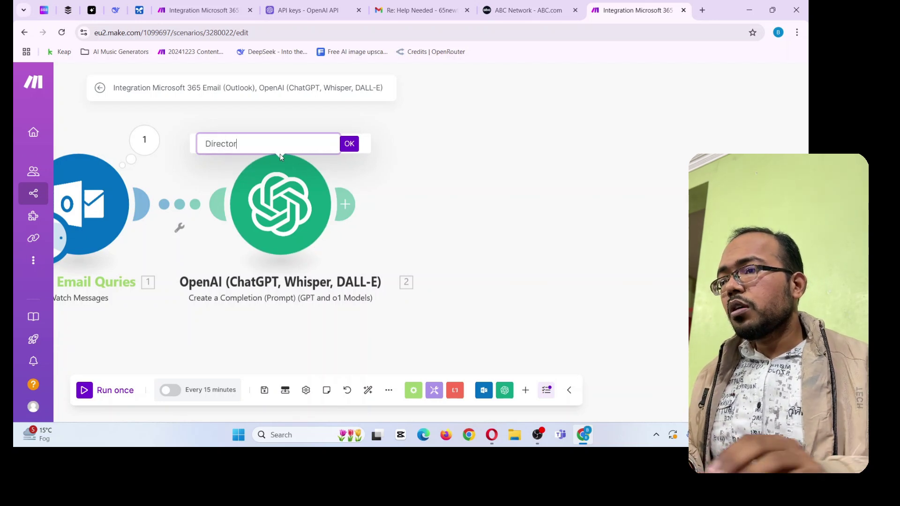
left_click(355, 143)
left_click_drag(392, 199, 470, 197)
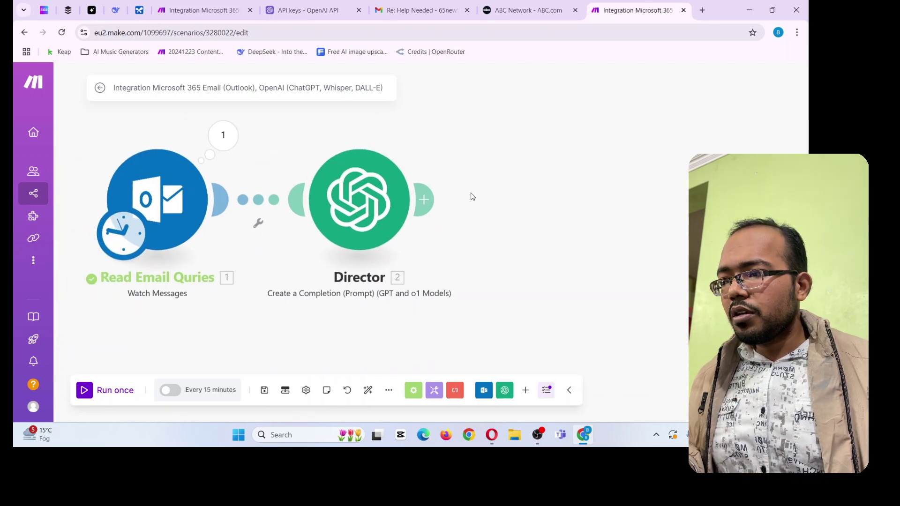
left_click_drag(484, 243, 422, 300)
Add a Router module after Director
left_click_drag(436, 249, 402, 218)
left_click(329, 227)
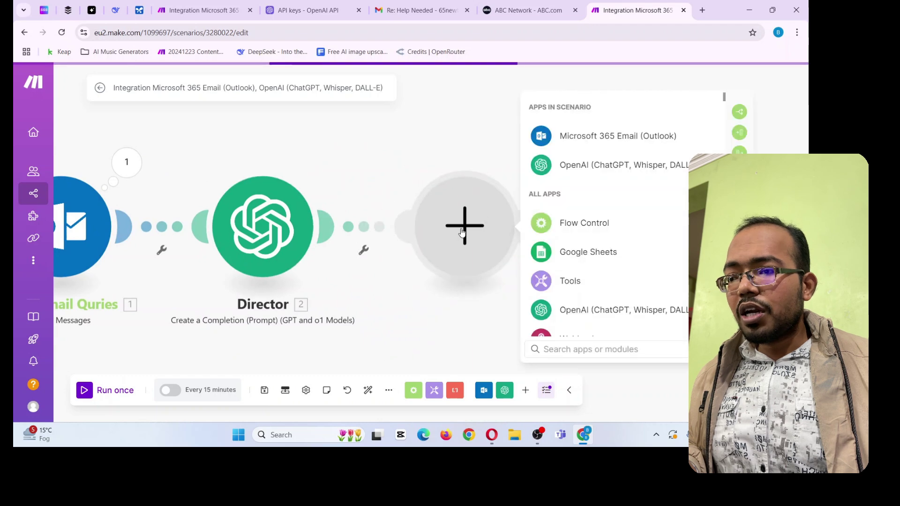
type("router")
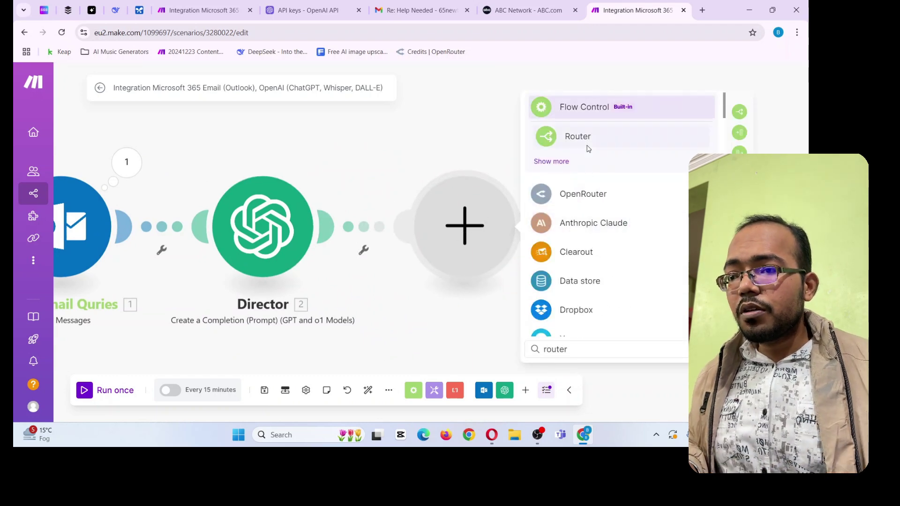
left_click(587, 148)
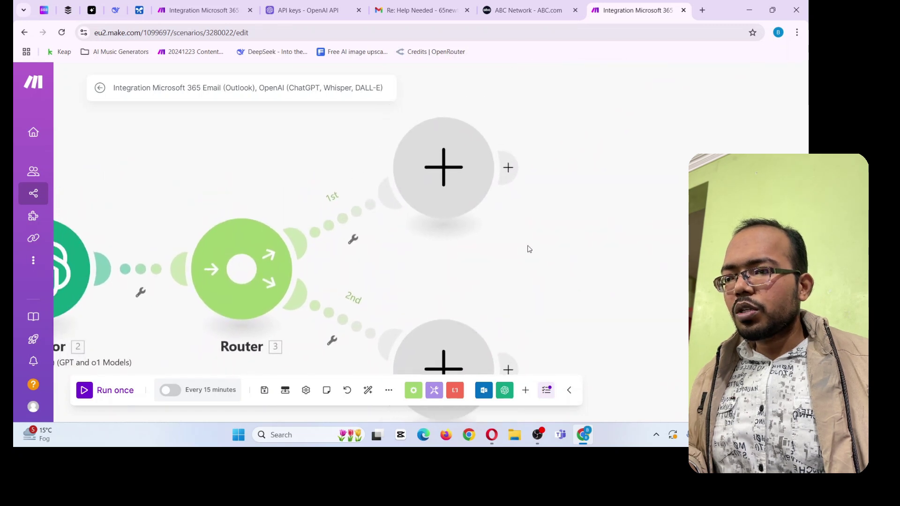
Put an OpenAI Create a Completion module on the Router's first branch
left_click(457, 172)
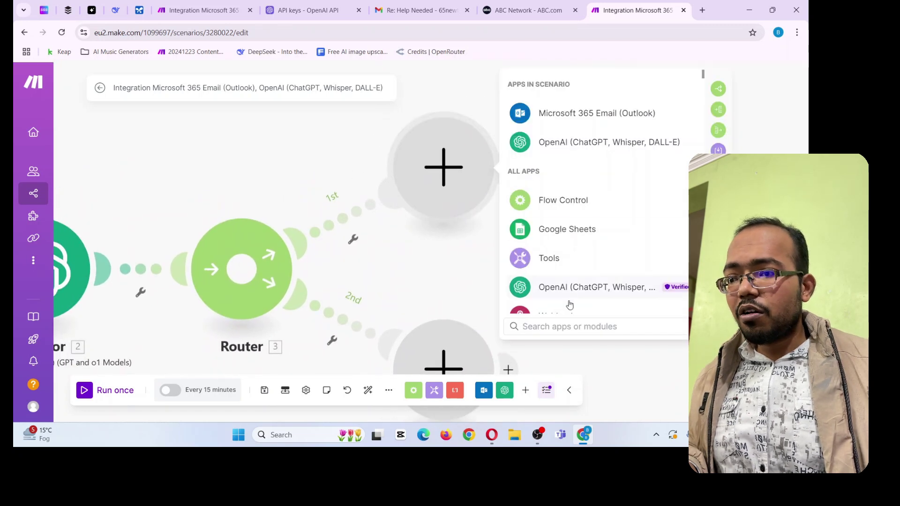
left_click(581, 293)
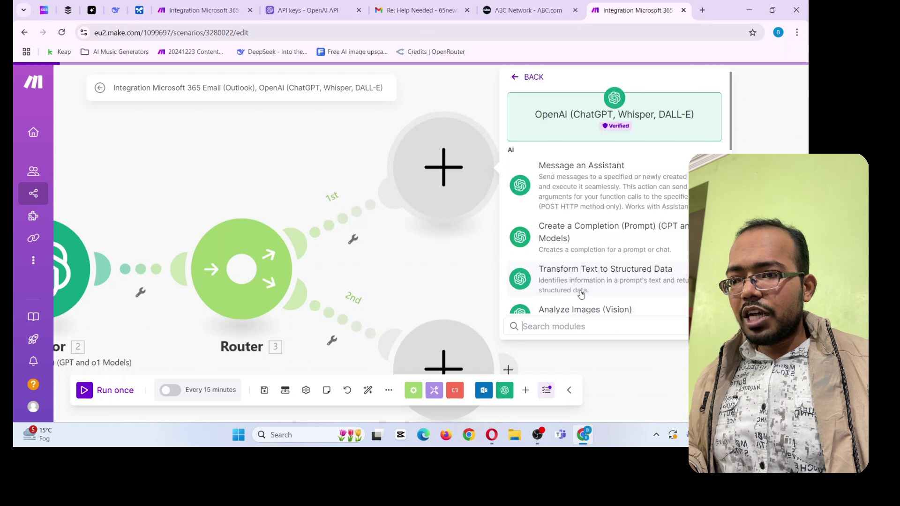
left_click(626, 237)
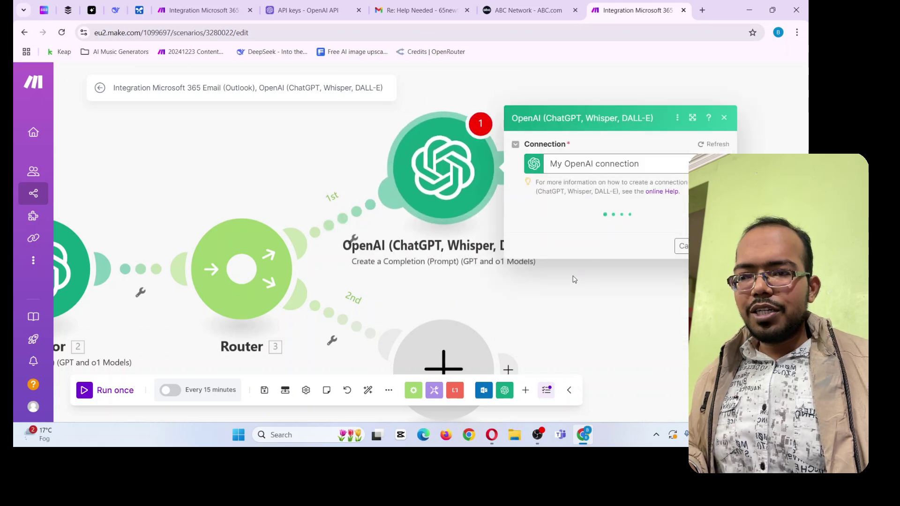
In the Customer Service Advance Automation scenario, select the whole Create Reply prompt text
left_click(201, 10)
left_click(635, 216)
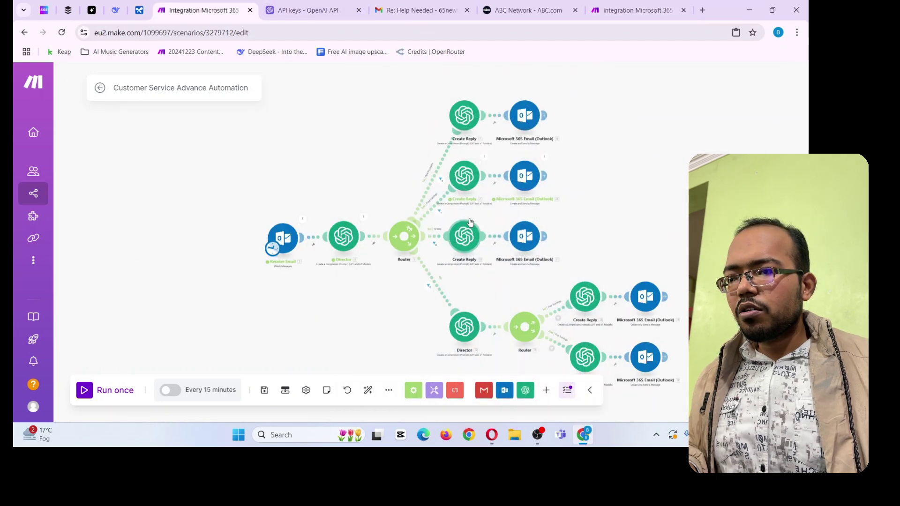
left_click(464, 117)
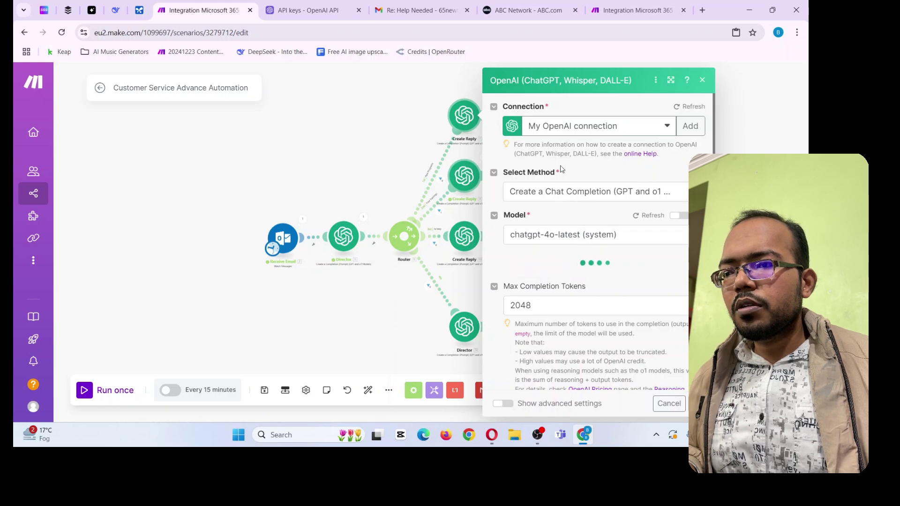
scroll(561, 286, "down", 3)
left_click(561, 286)
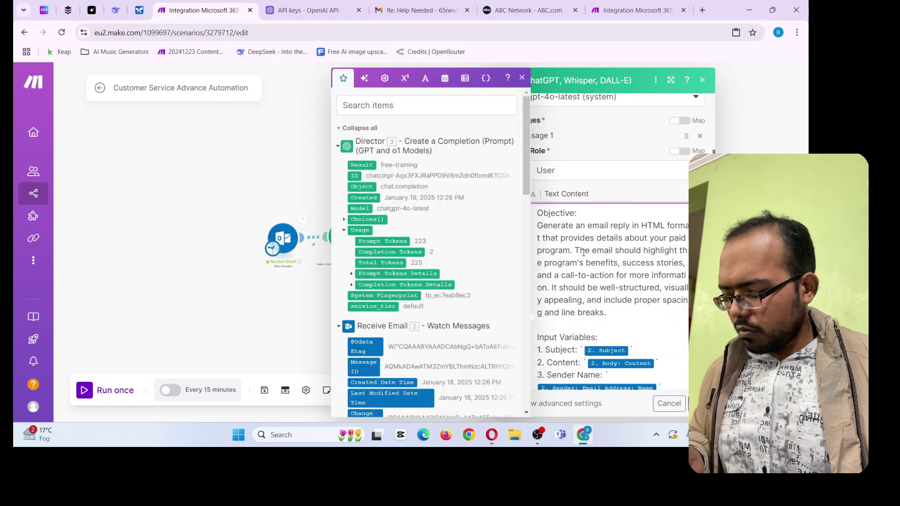
key("ctrl+a")
Back in the new scenario, set the branch module's model to chatgpt-4o-latest
left_click(638, 10)
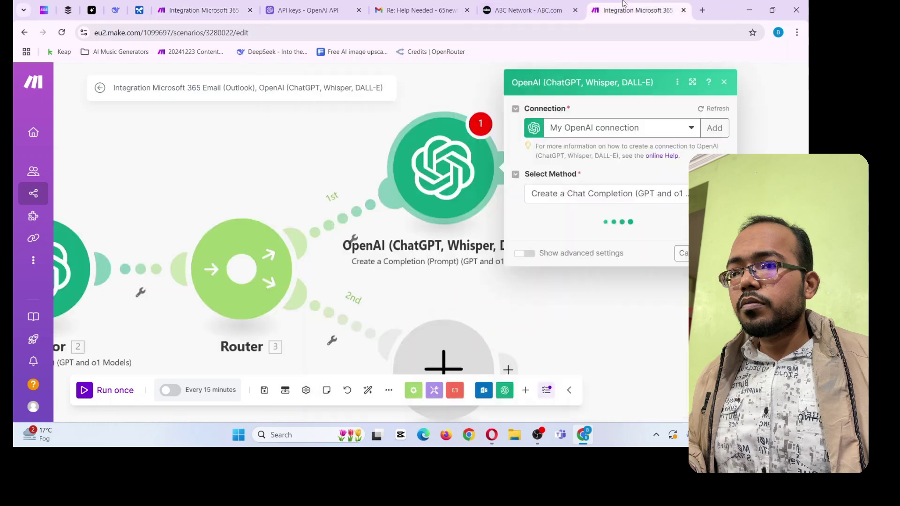
left_click(569, 234)
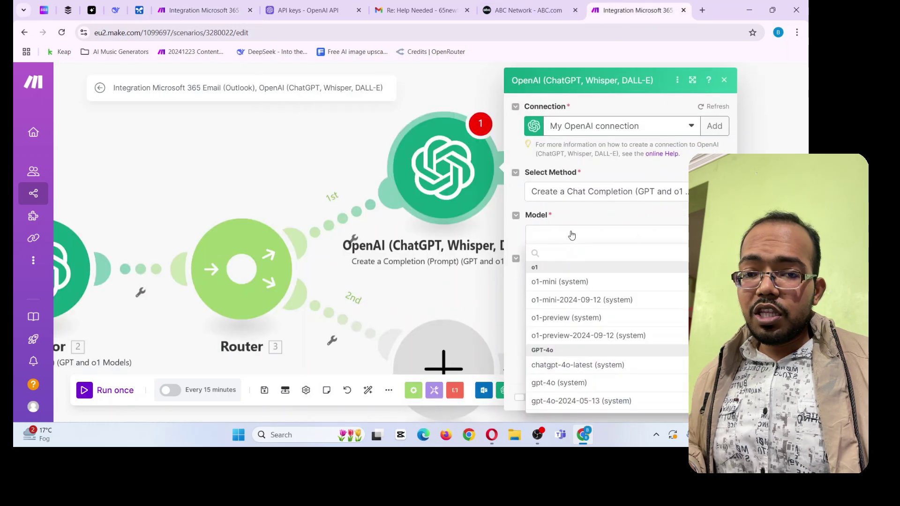
left_click(561, 368)
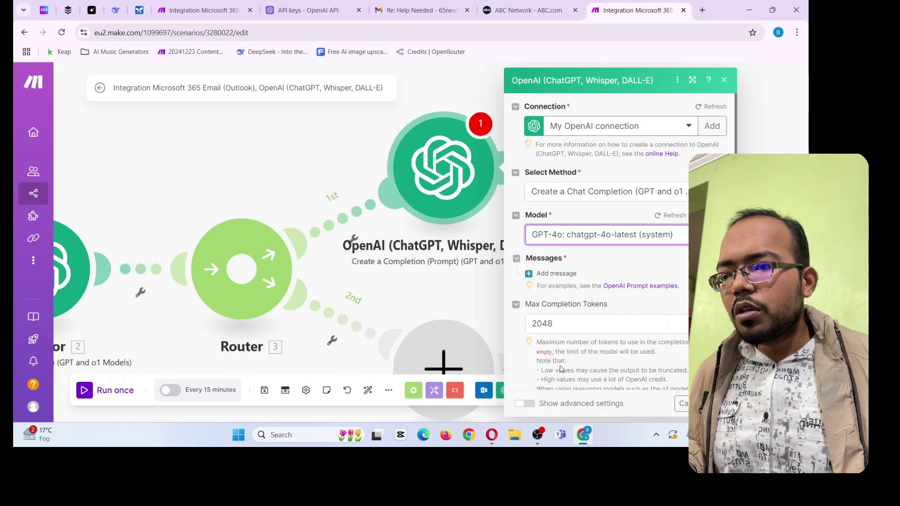
Add a User-role message and place the caret in its Text Content field
left_click(539, 274)
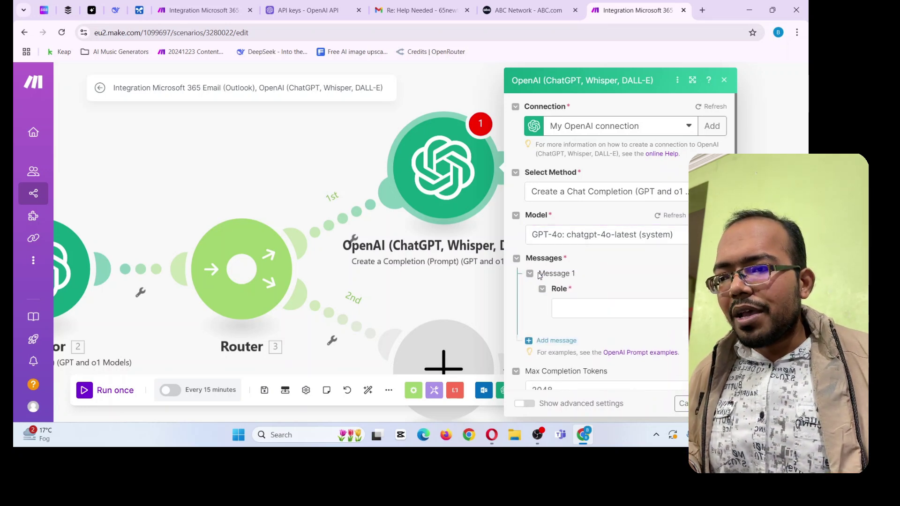
left_click(583, 310)
left_click(584, 325)
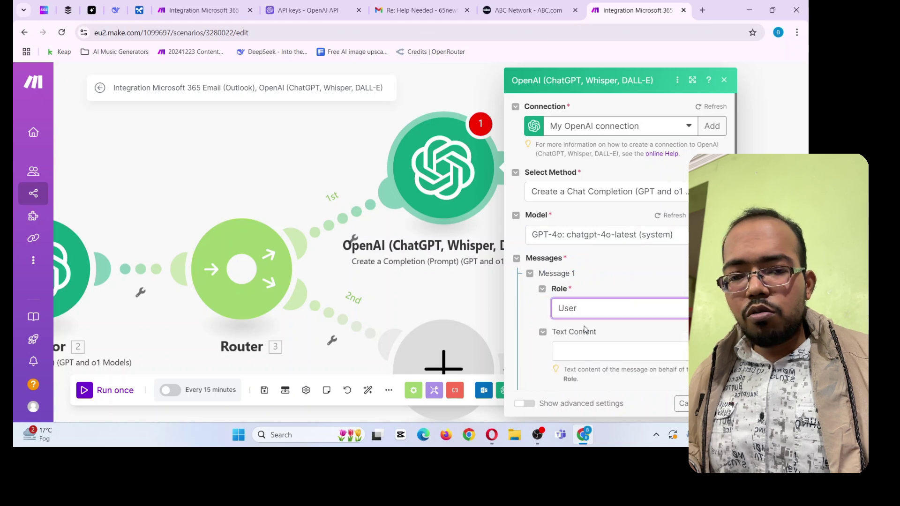
scroll(581, 345, "down", 2)
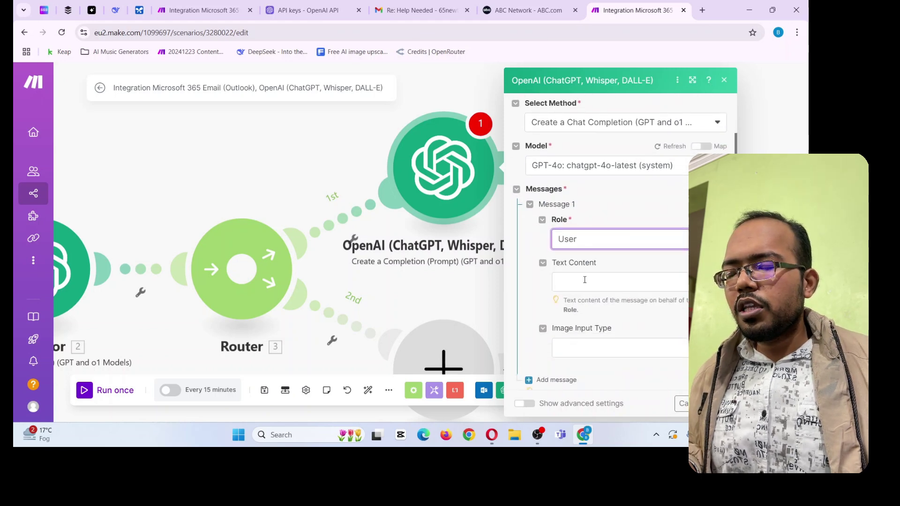
left_click(585, 280)
Paste the copied Create Reply prompt into the User message
key("ctrl+v")
scroll(597, 251, "up", 5)
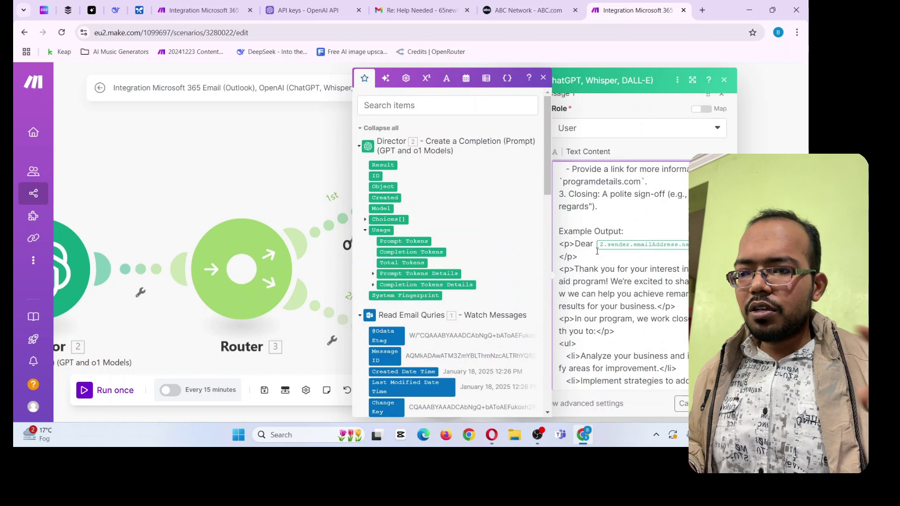
scroll(597, 251, "up", 8)
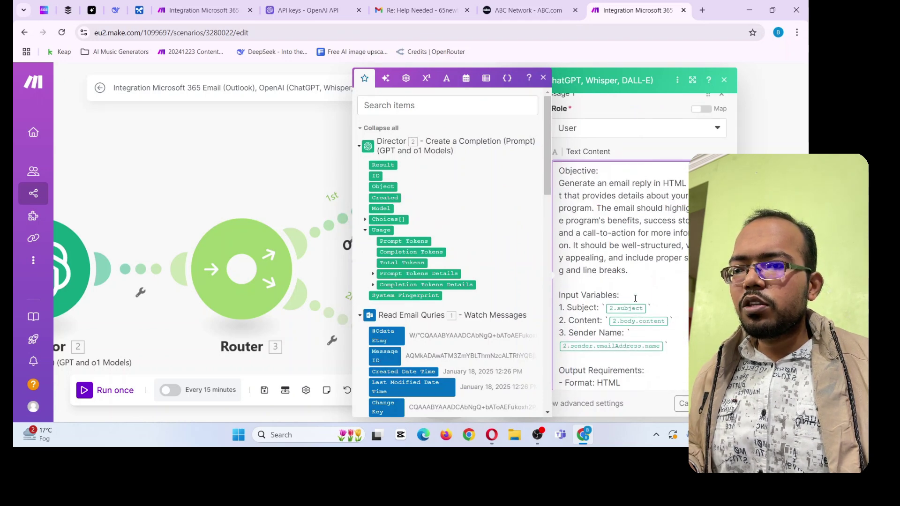
left_click(544, 78)
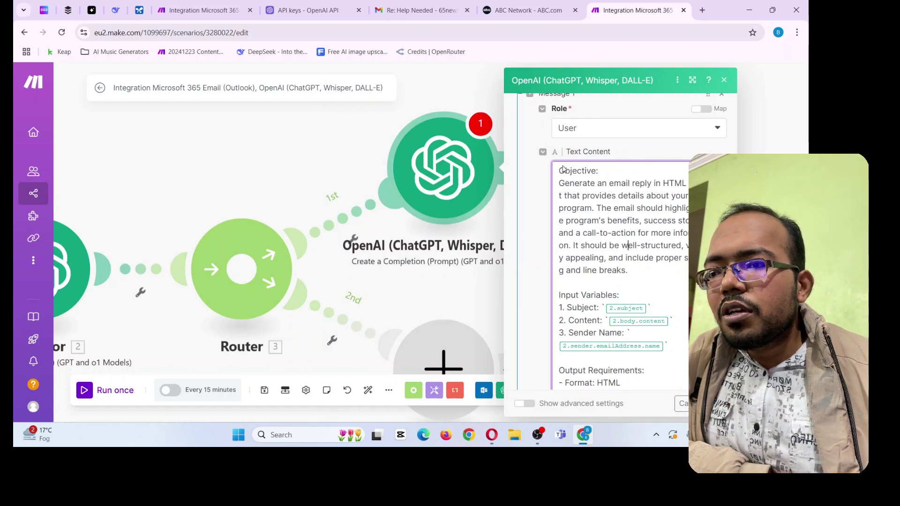
Review the pasted Objective text and Input Variables, placing the caret after the Subject variable
left_click_drag(560, 183, 652, 193)
left_click(684, 207)
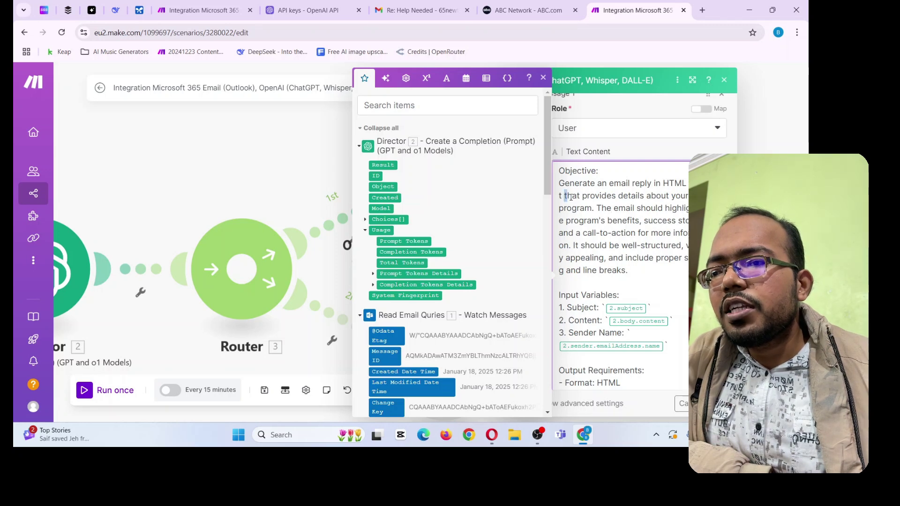
left_click_drag(570, 197, 692, 208)
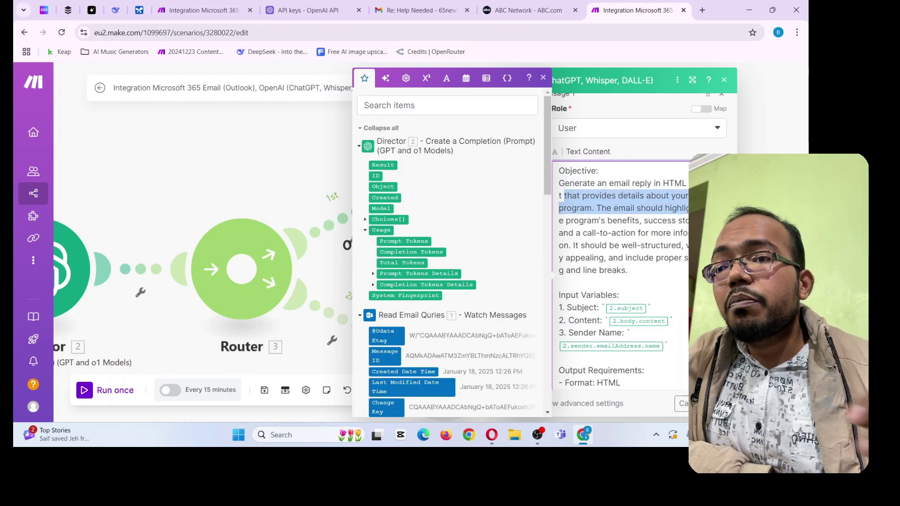
left_click(688, 208)
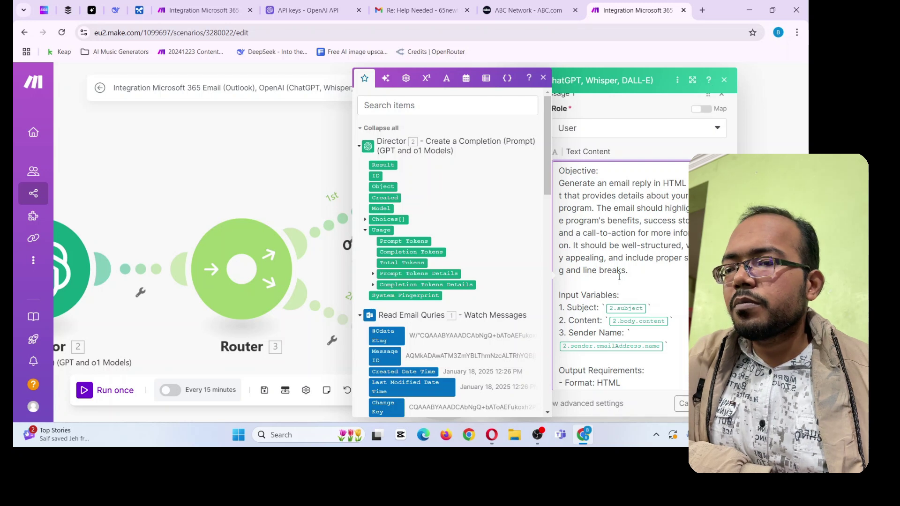
scroll(619, 277, "down", 3)
left_click_drag(572, 228, 607, 228)
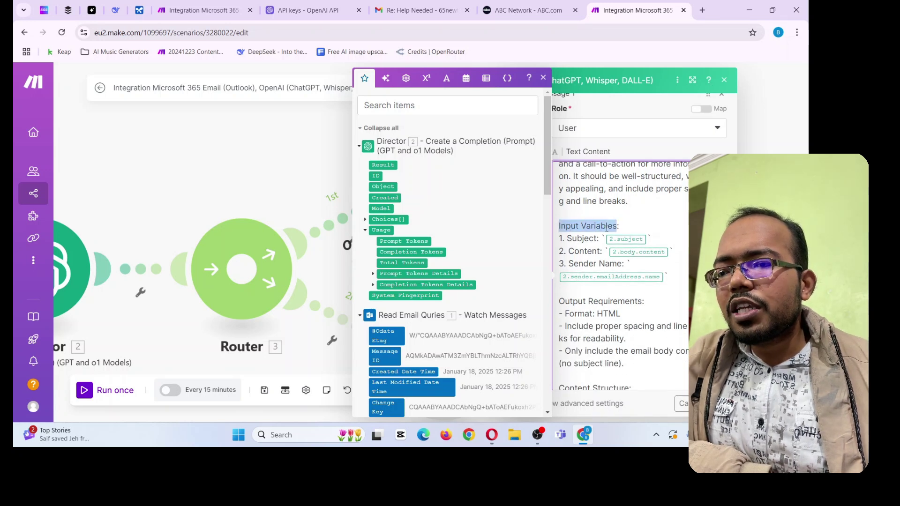
left_click(574, 251)
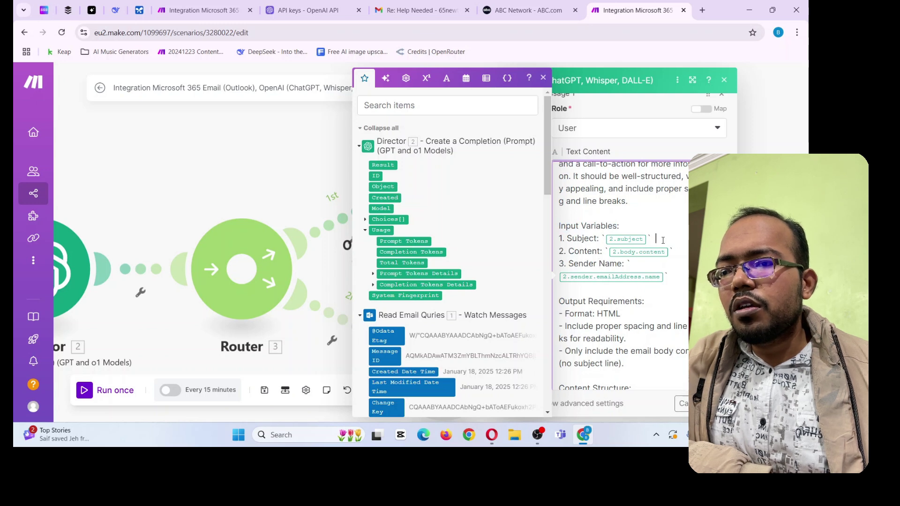
left_click(639, 243)
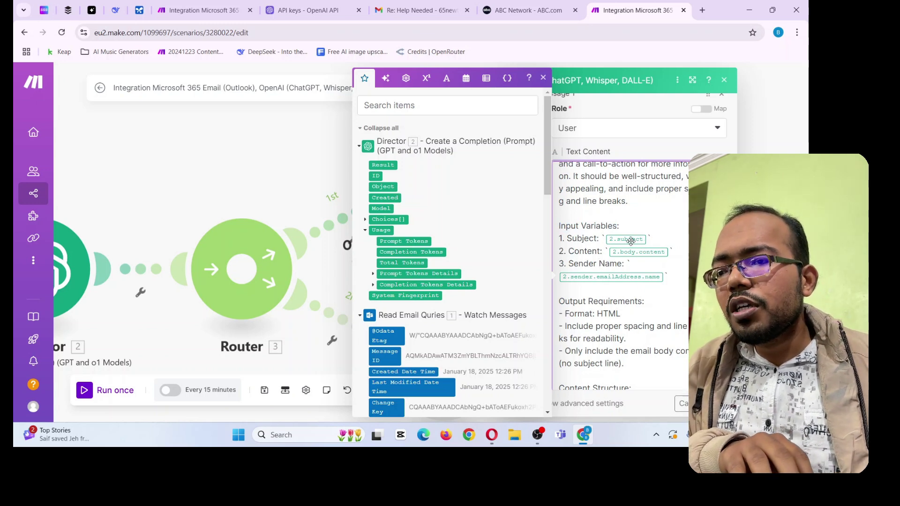
Replace the old 2.subject token with the trigger email's Subject field
left_click(648, 241)
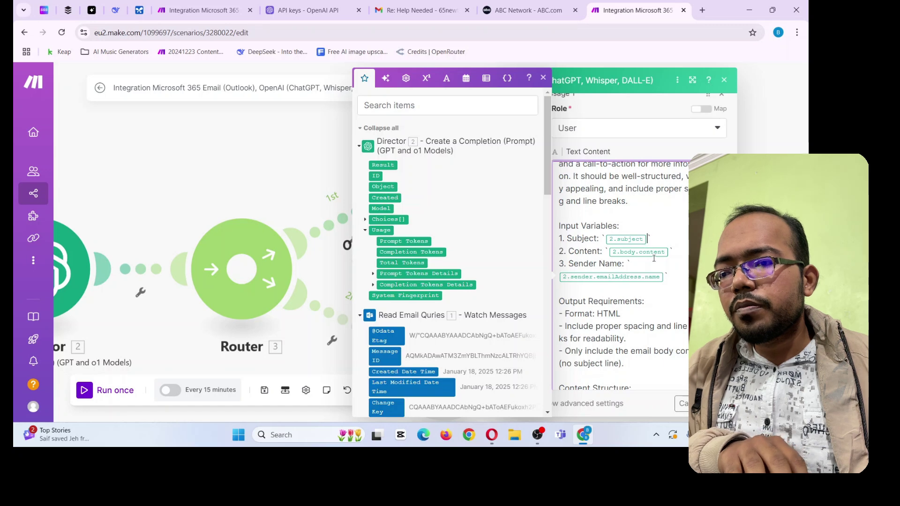
key("BackSpace")
scroll(449, 276, "down", 8)
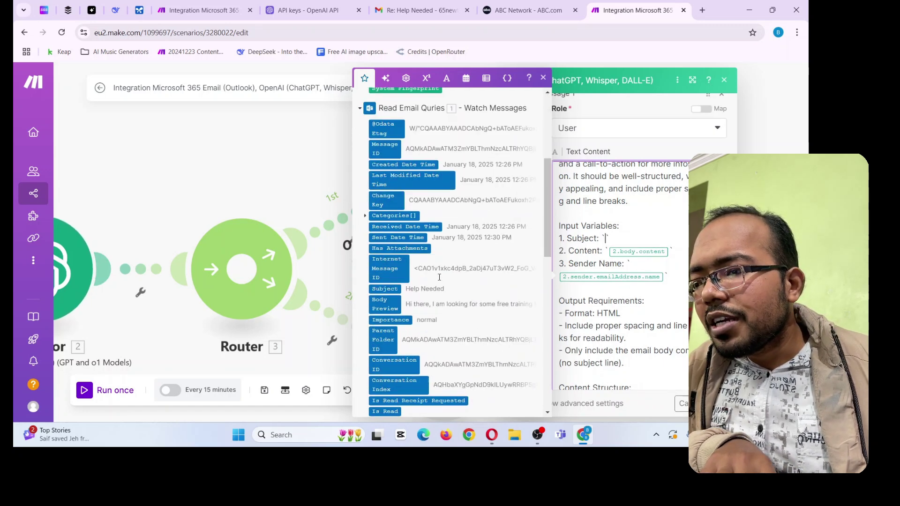
scroll(445, 281, "down", 5)
scroll(456, 257, "down", 3)
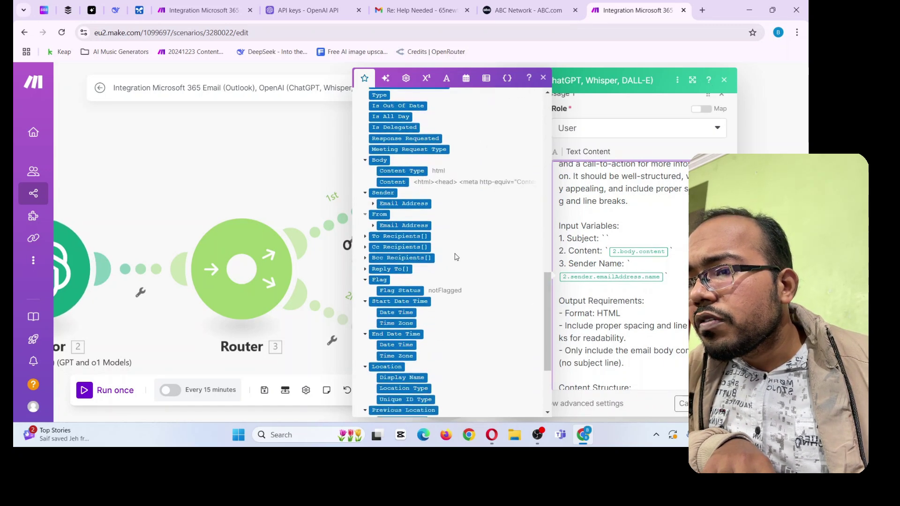
scroll(413, 264, "up", 4)
scroll(413, 250, "up", 2)
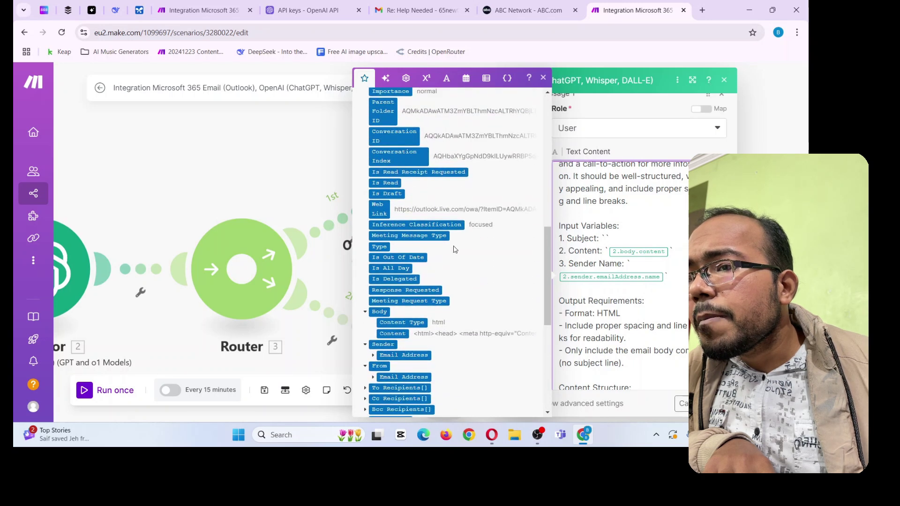
scroll(396, 290, "down", 2)
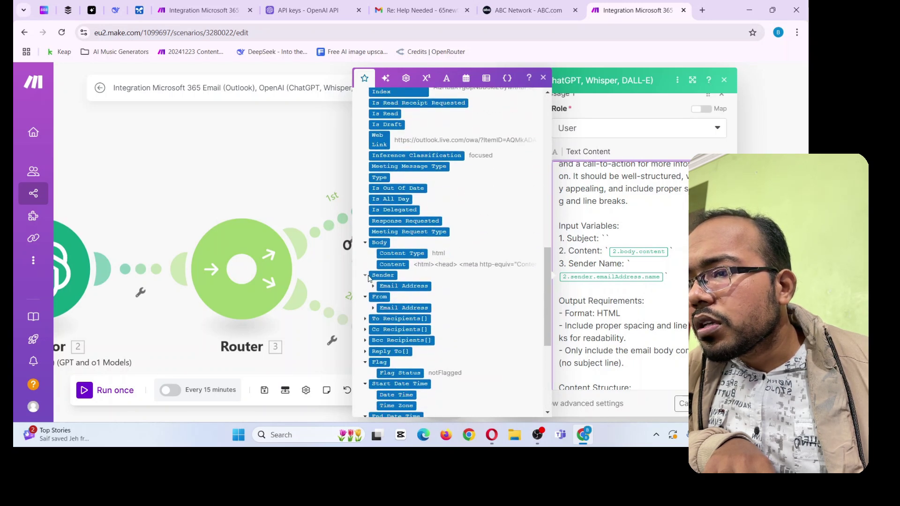
left_click(372, 286)
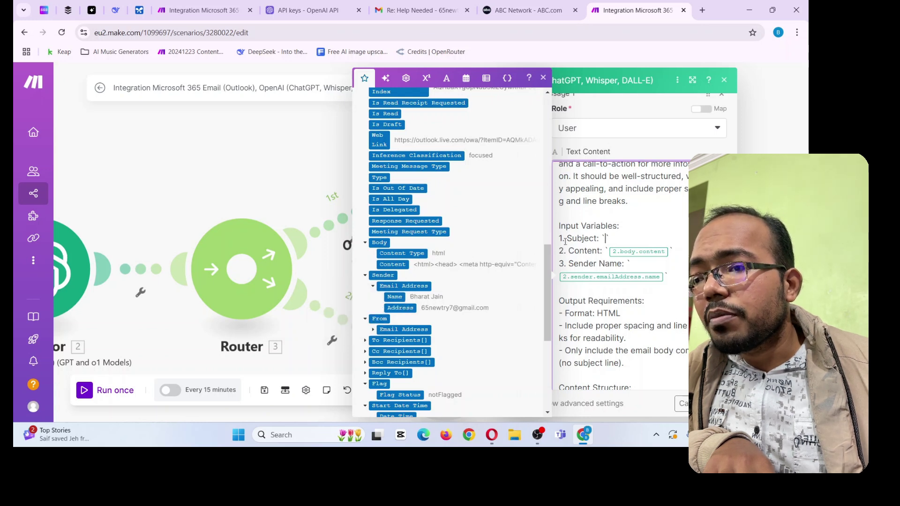
scroll(426, 252, "up", 6)
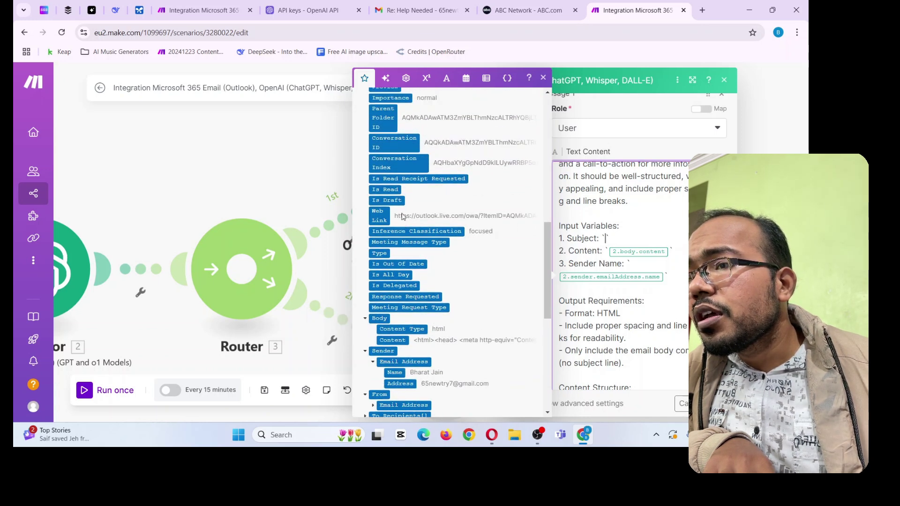
left_click(386, 198)
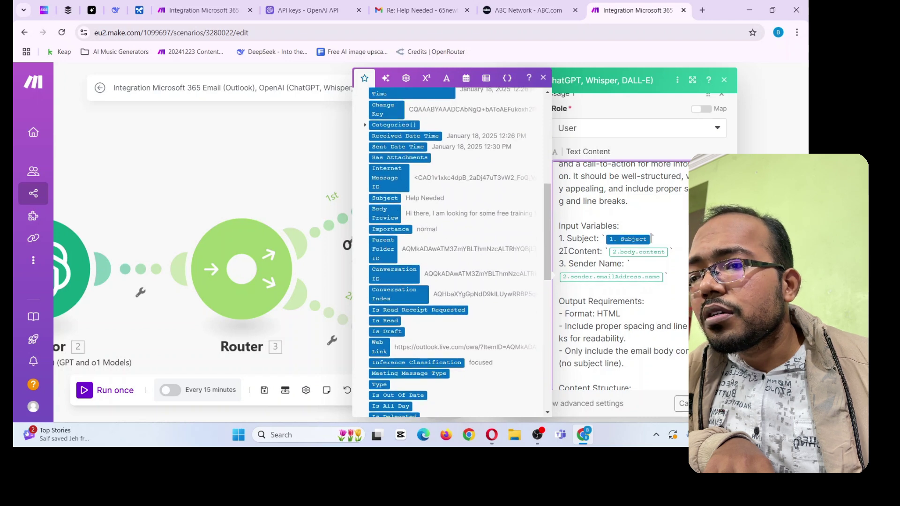
Map Body Content into the Content variable and delete the old sender name token
left_click(669, 256)
key("BackSpace")
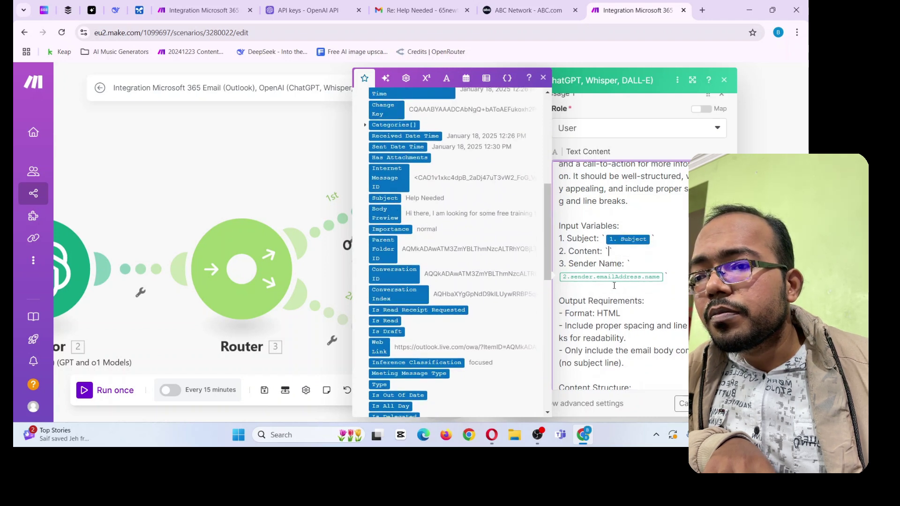
scroll(424, 308, "down", 5)
scroll(445, 273, "up", 5)
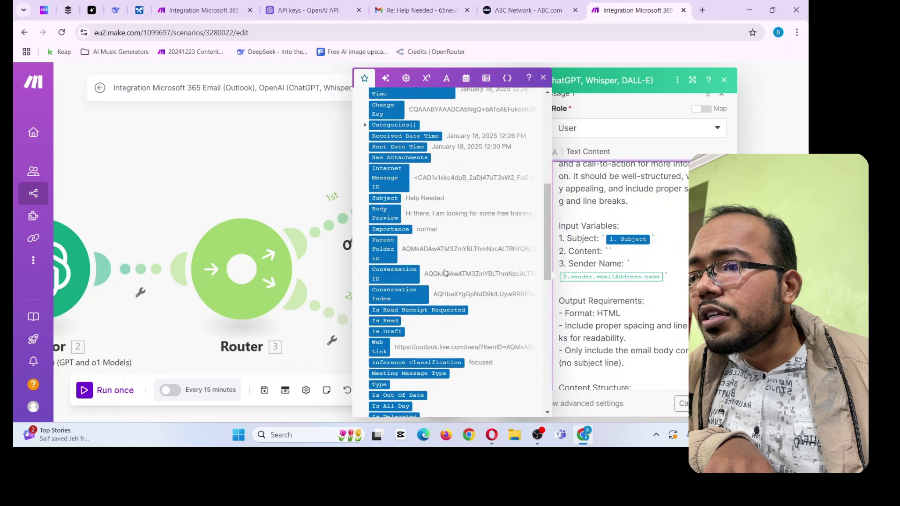
scroll(393, 243, "down", 3)
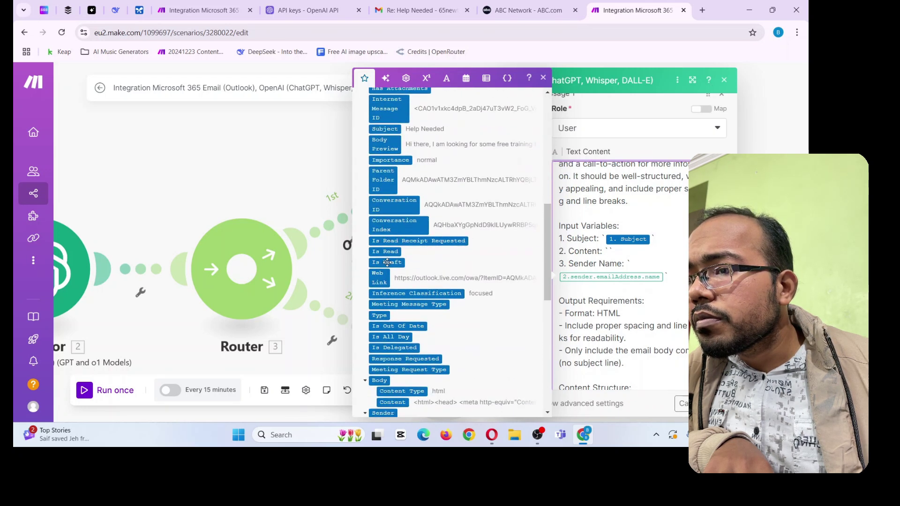
scroll(384, 250, "down", 5)
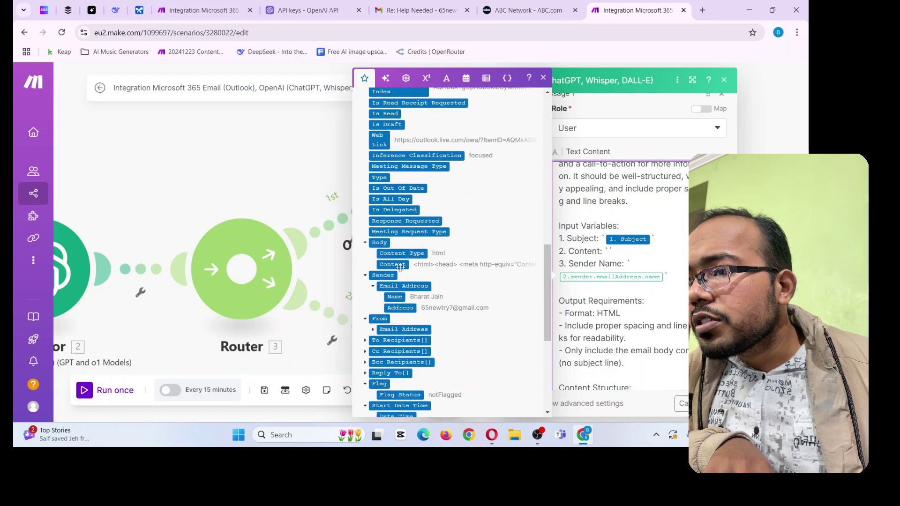
left_click(396, 265)
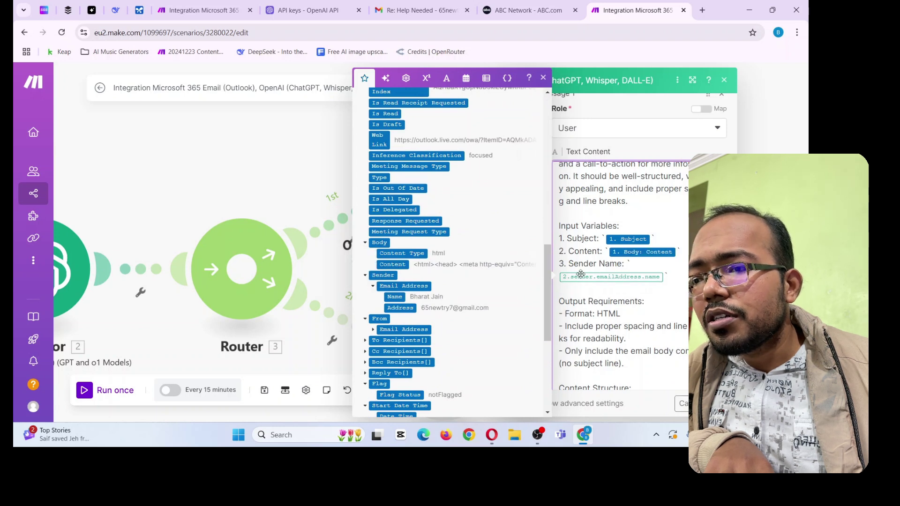
key("BackSpace")
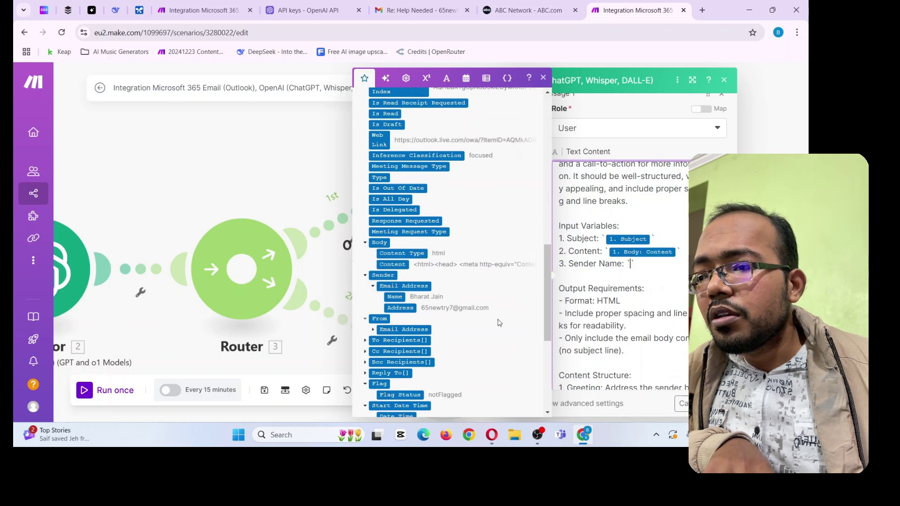
scroll(571, 237, "down", 2)
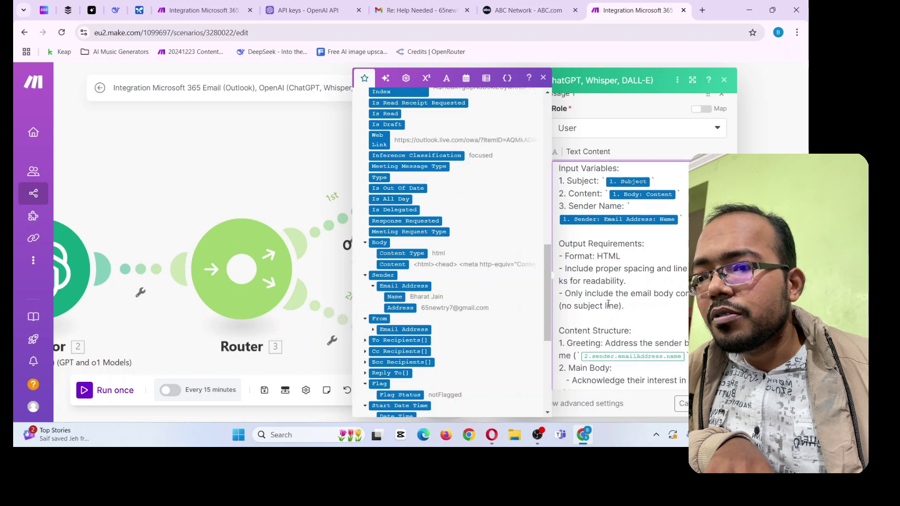
triple_click(571, 237)
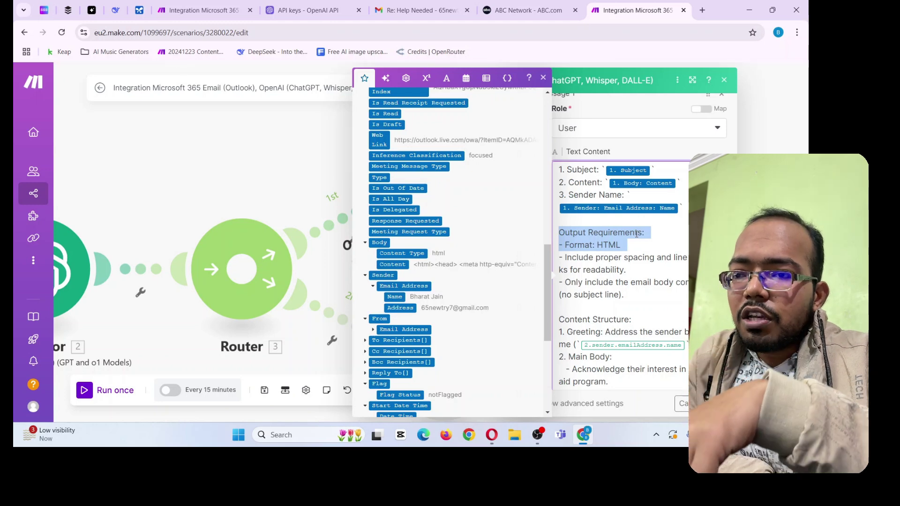
left_click(635, 233)
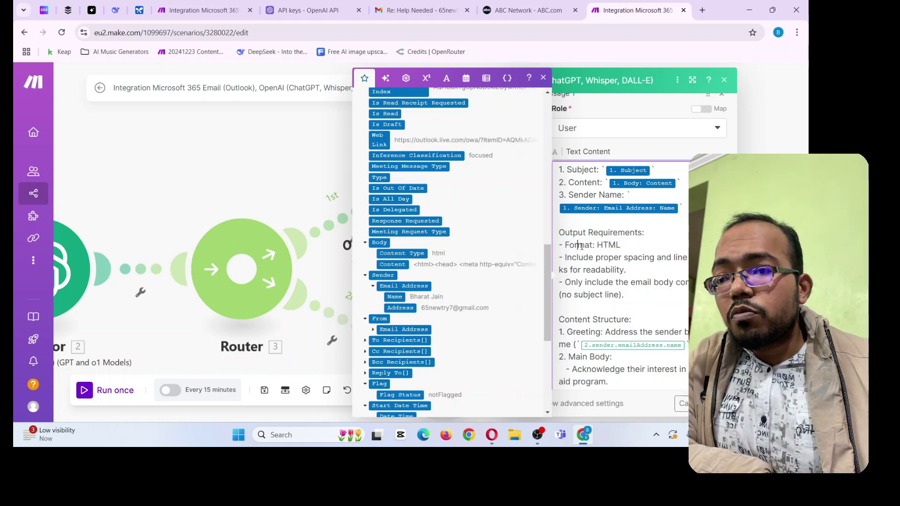
left_click_drag(580, 245, 600, 249)
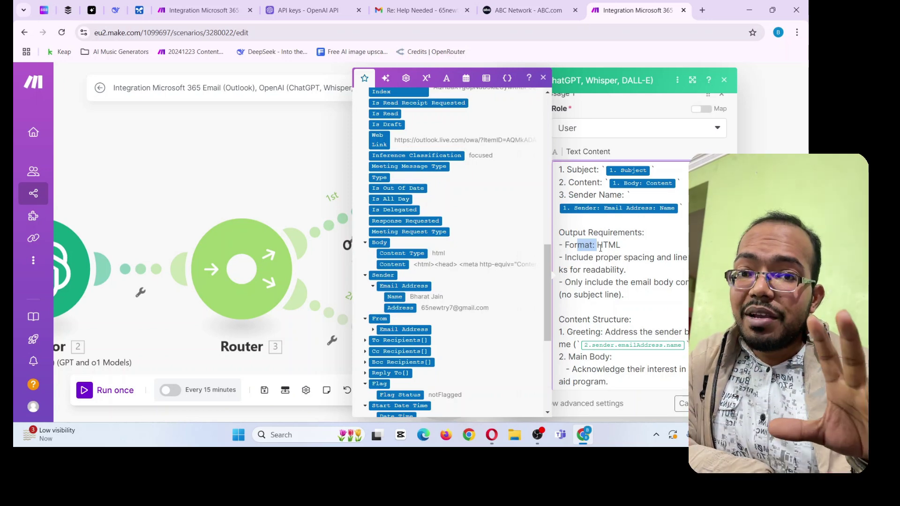
left_click(597, 246)
left_click_drag(576, 257, 679, 263)
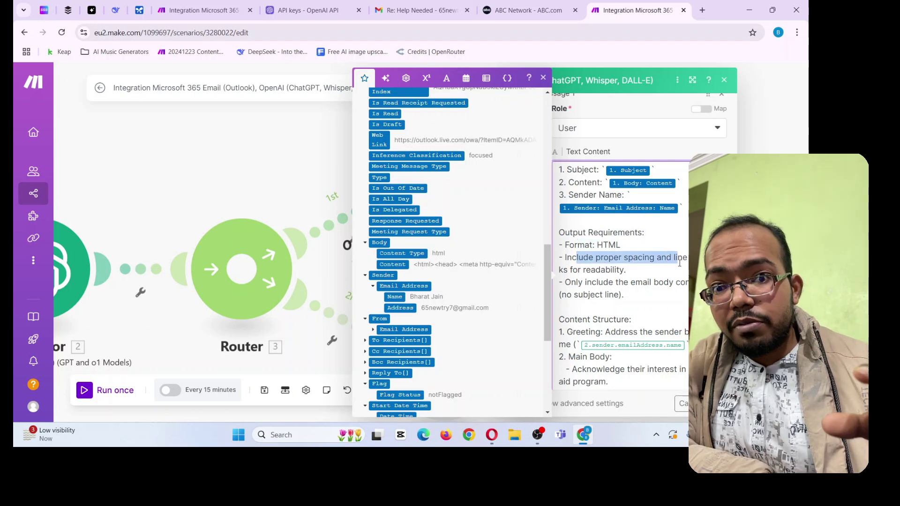
left_click_drag(565, 283, 680, 290)
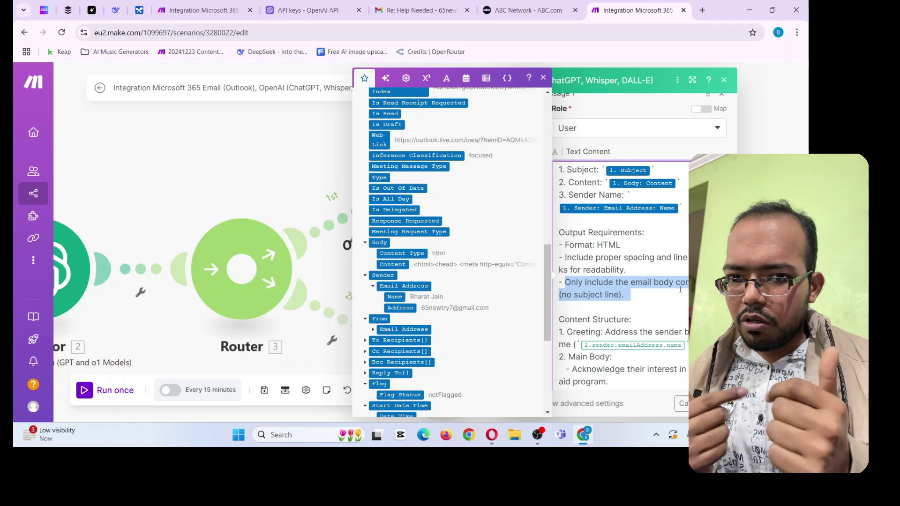
Replace the greeting's old sender-name pill with the trigger email's Sender Name
left_click(604, 292)
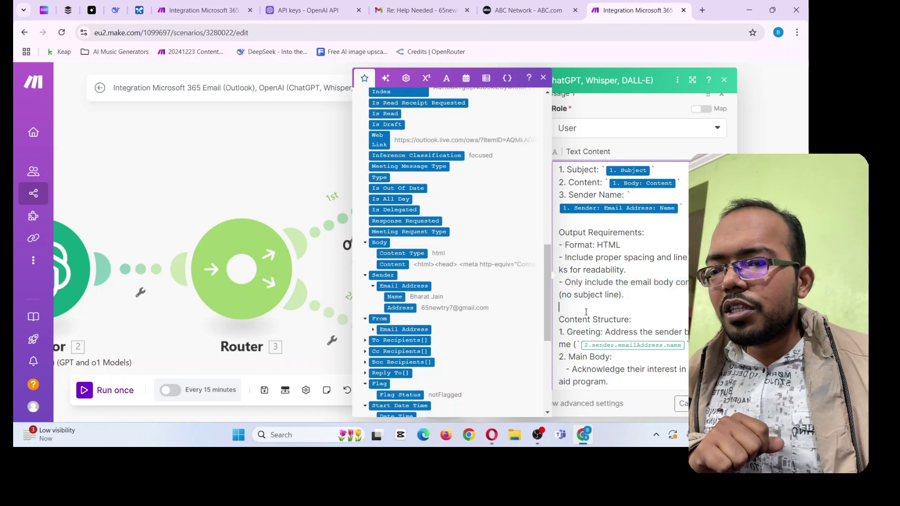
scroll(624, 234, "down", 3)
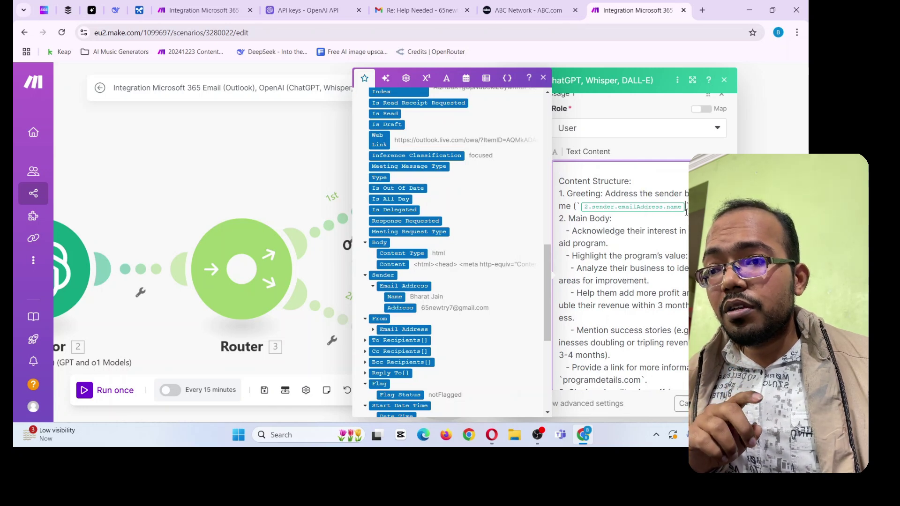
key("BackSpace")
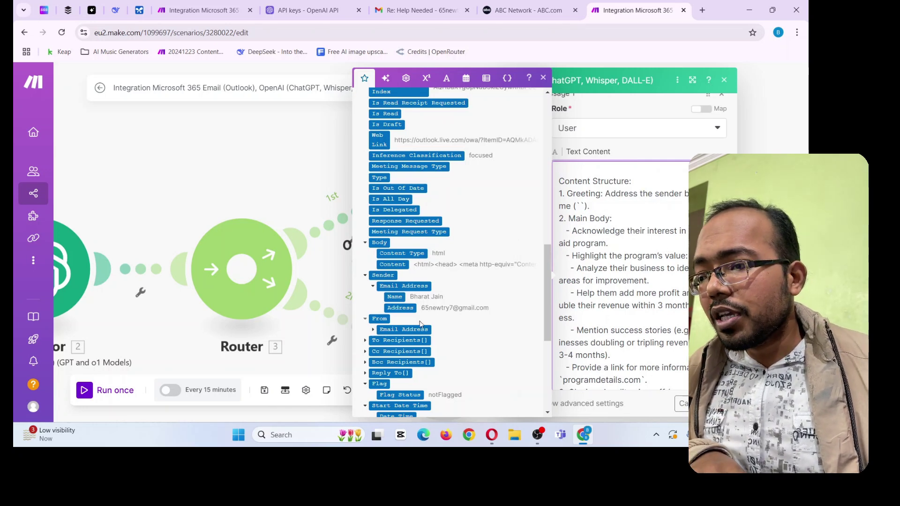
left_click(402, 297)
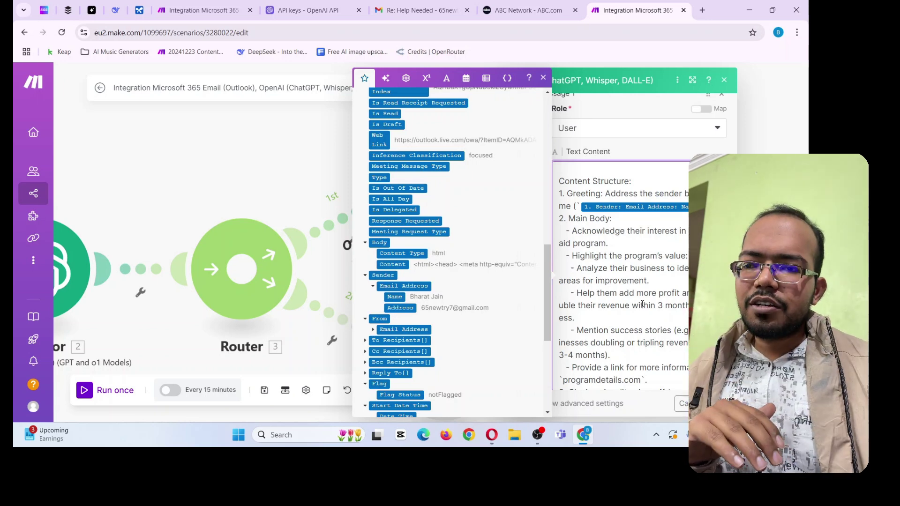
Highlight the prompt's output requirements, input variables and objective to explain them
scroll(642, 304, "down", 5)
scroll(611, 229, "up", 7)
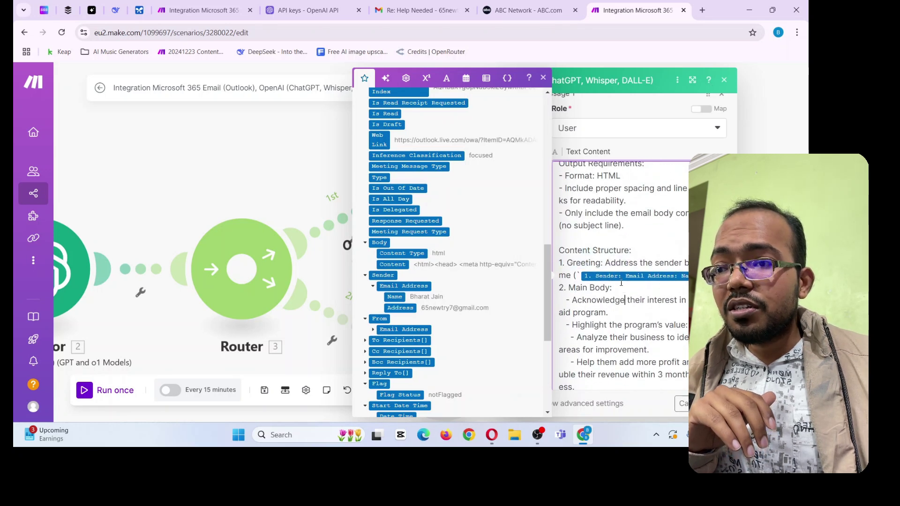
scroll(609, 281, "up", 3)
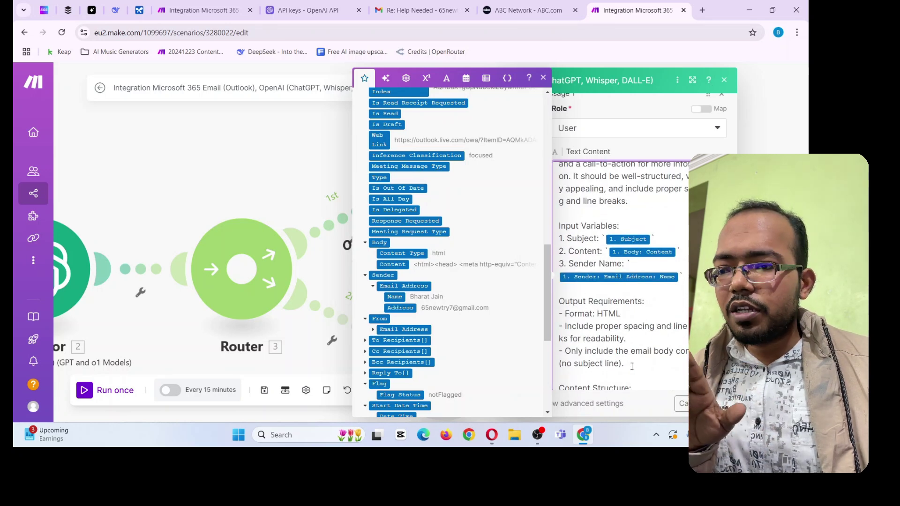
left_click_drag(631, 366, 561, 317)
left_click(613, 324)
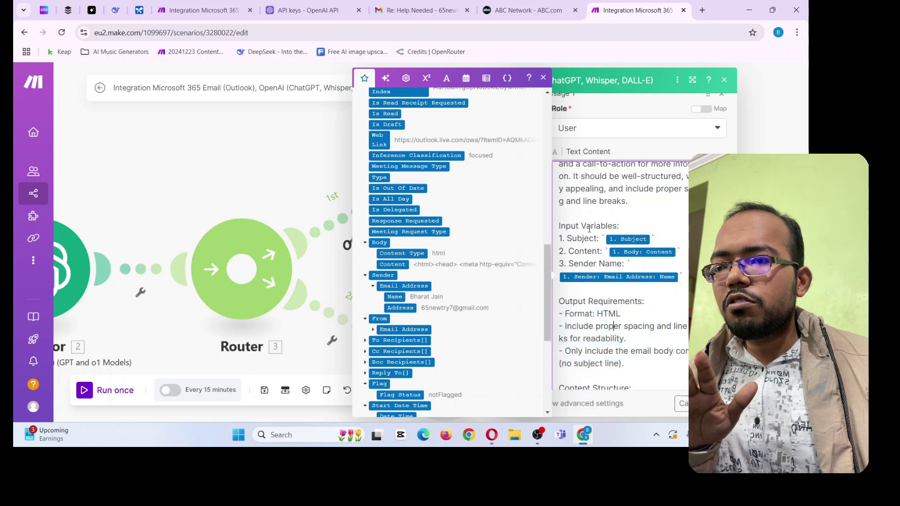
left_click_drag(580, 227, 599, 268)
left_click(599, 269)
scroll(599, 268, "up", 2)
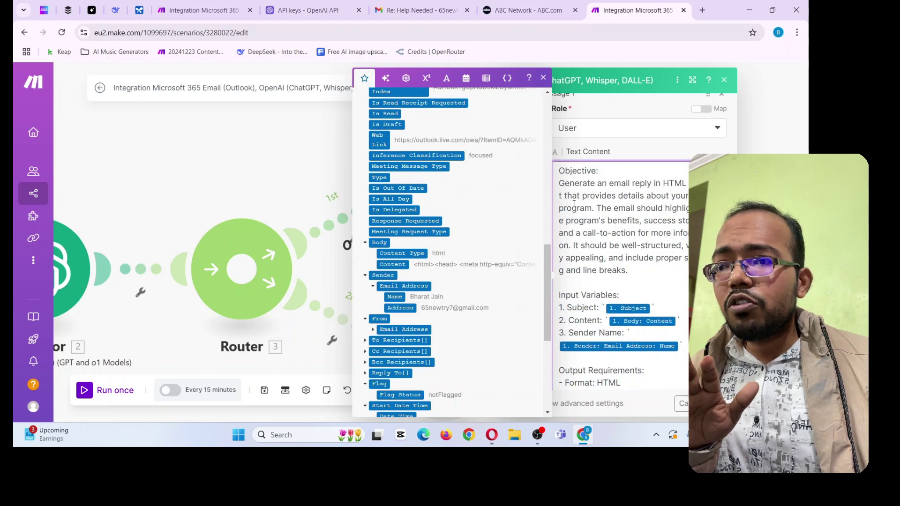
left_click_drag(570, 183, 612, 263)
scroll(635, 268, "down", 10)
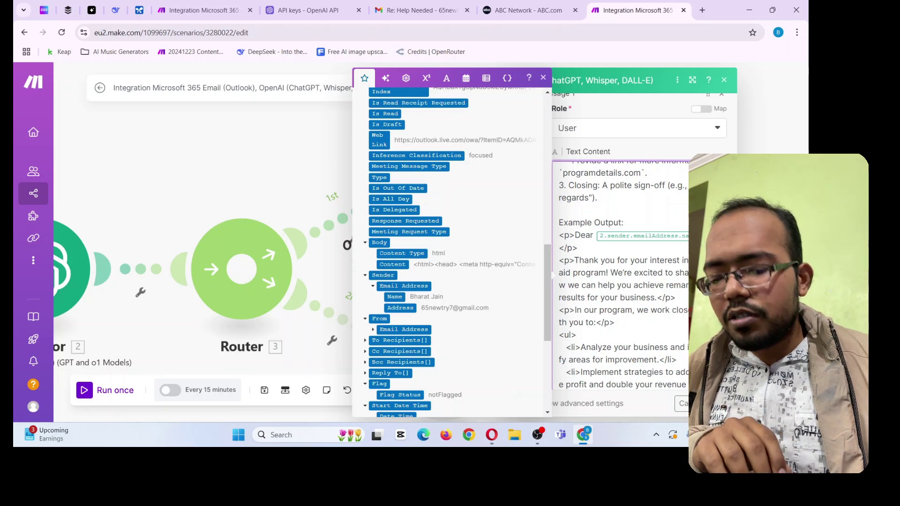
Delete the old sender-name pill after 'Dear' and close the OpenAI module settings
key("BackSpace")
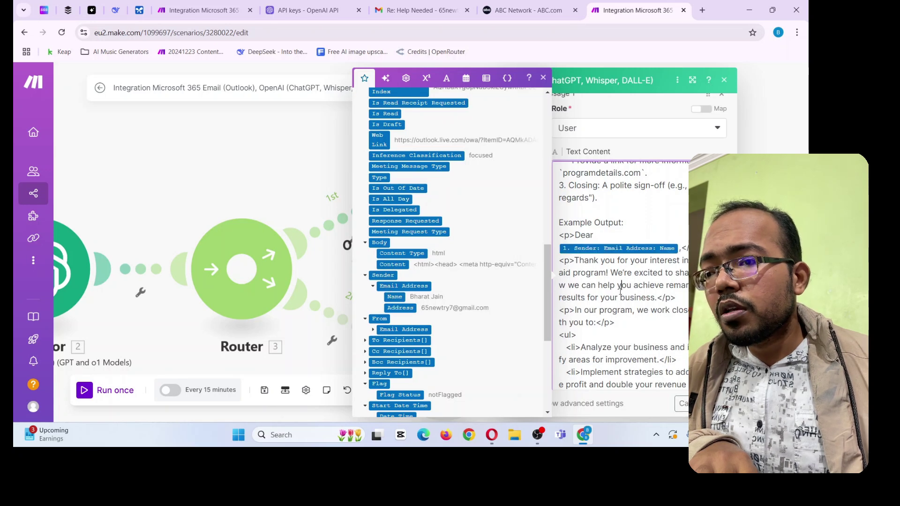
scroll(616, 298, "down", 4)
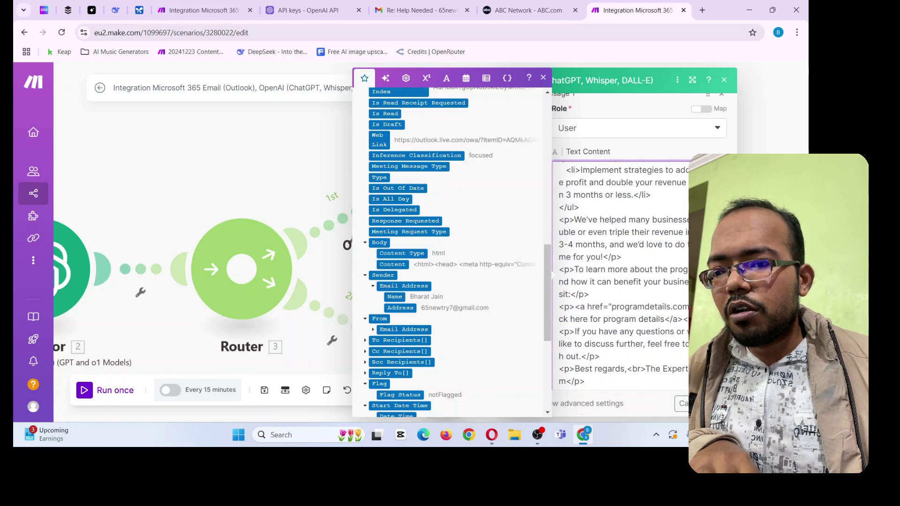
left_click(701, 403)
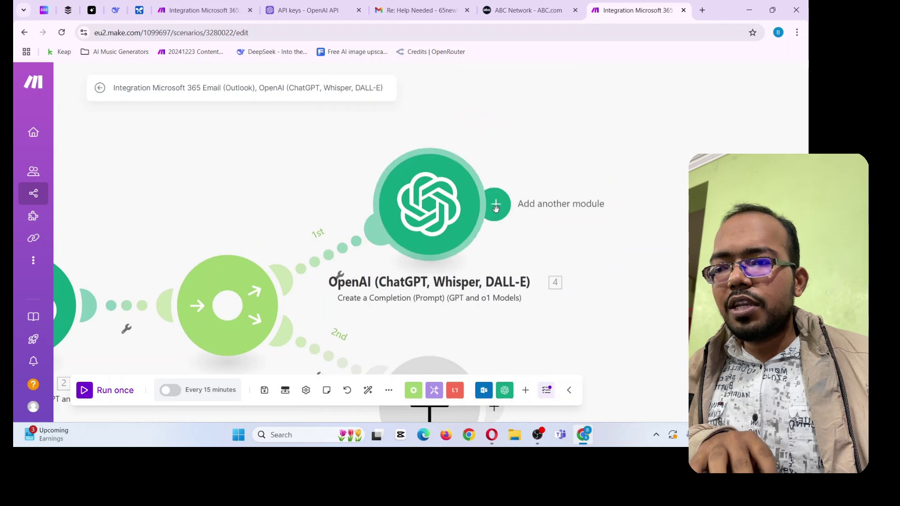
Add a Microsoft 365 Email (Outlook) 'Create and Send a Message' module after the OpenAI module
left_click(495, 207)
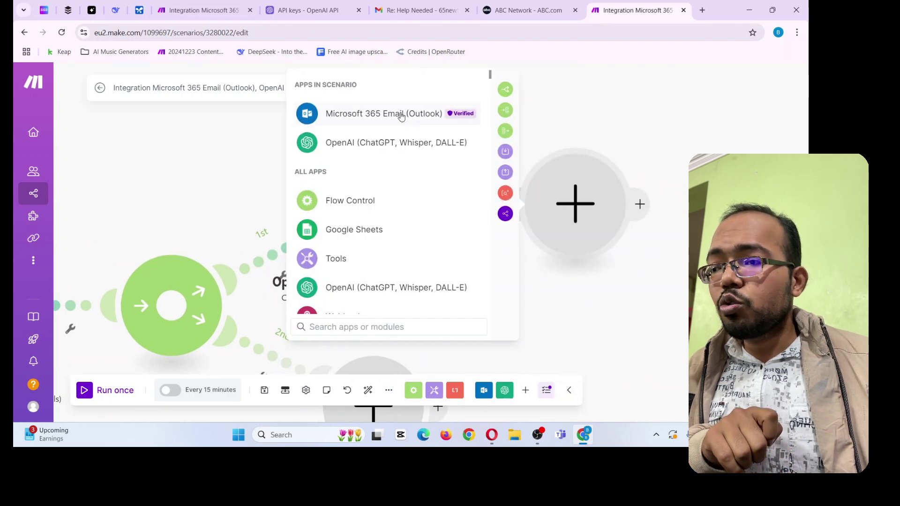
left_click(400, 116)
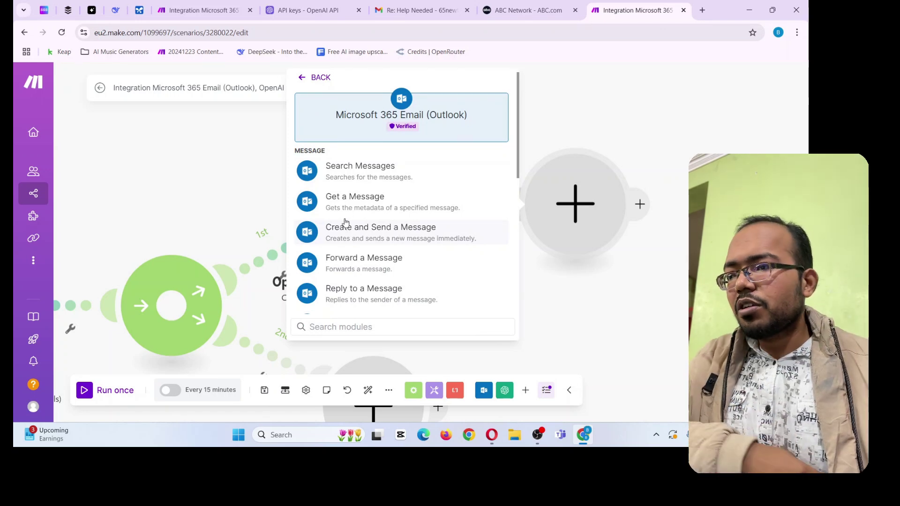
left_click(432, 247)
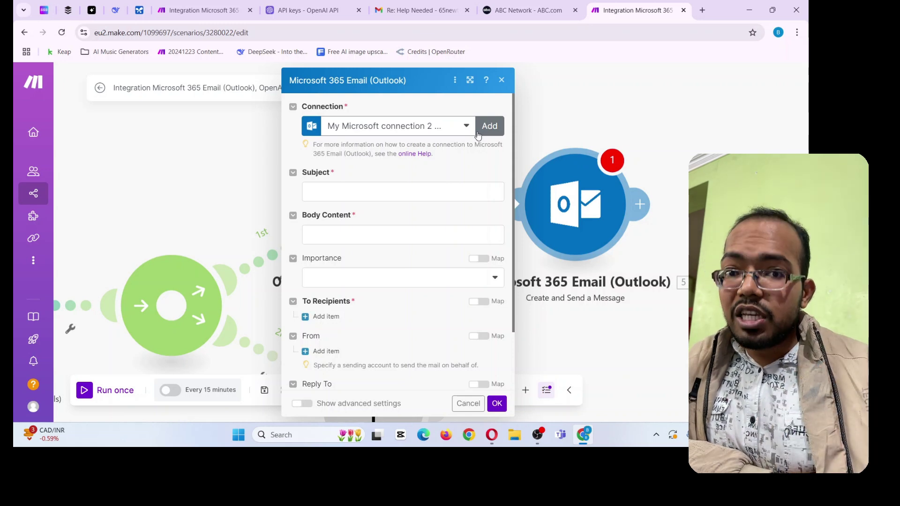
Keep the current Microsoft connection and set Subject to 'Re:' plus the original Subject
left_click(445, 130)
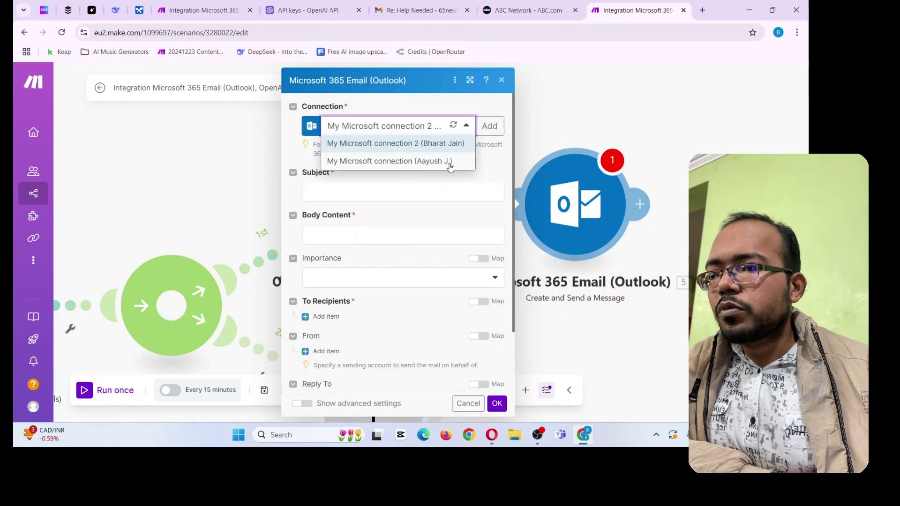
left_click(443, 145)
left_click(319, 185)
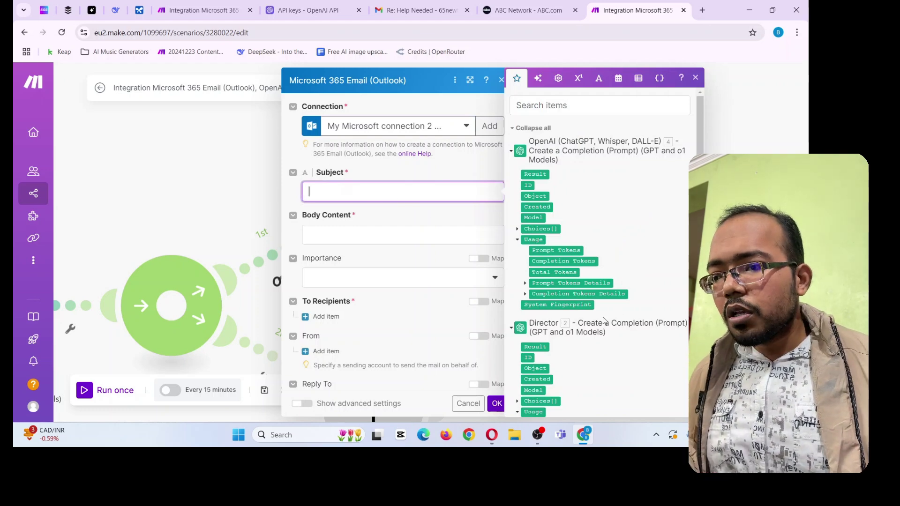
type("R")
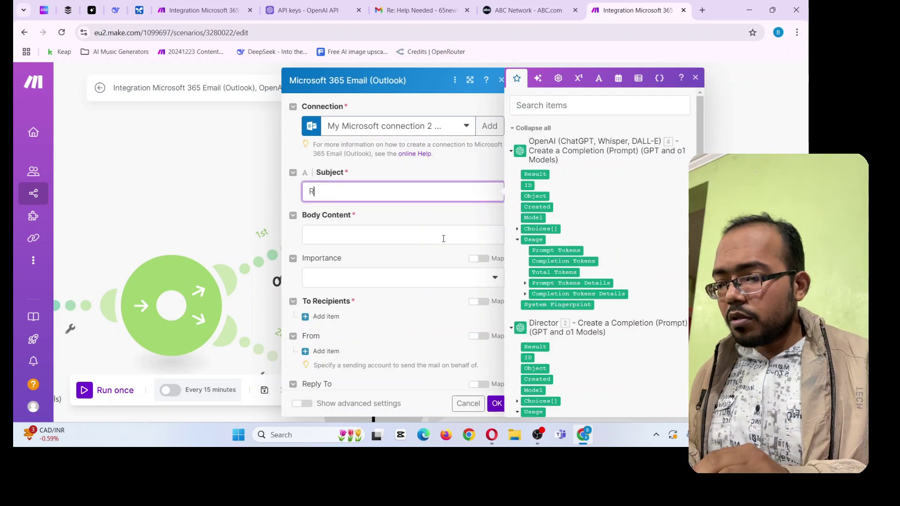
type("e:")
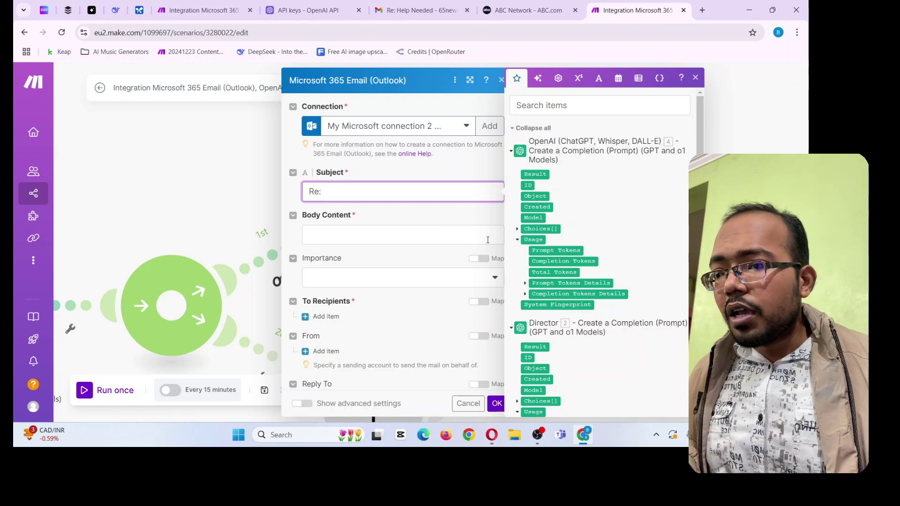
scroll(559, 272, "down", 15)
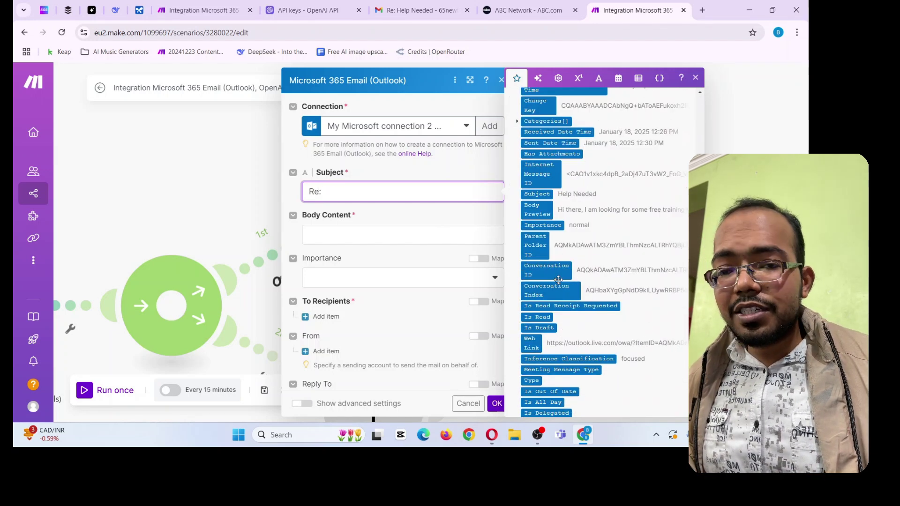
scroll(592, 318, "down", 3)
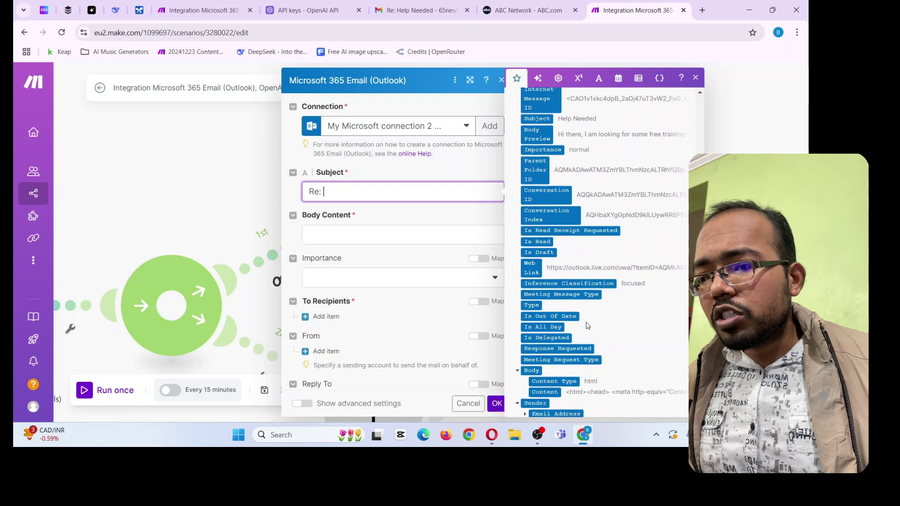
scroll(593, 363, "up", 3)
scroll(595, 318, "up", 3)
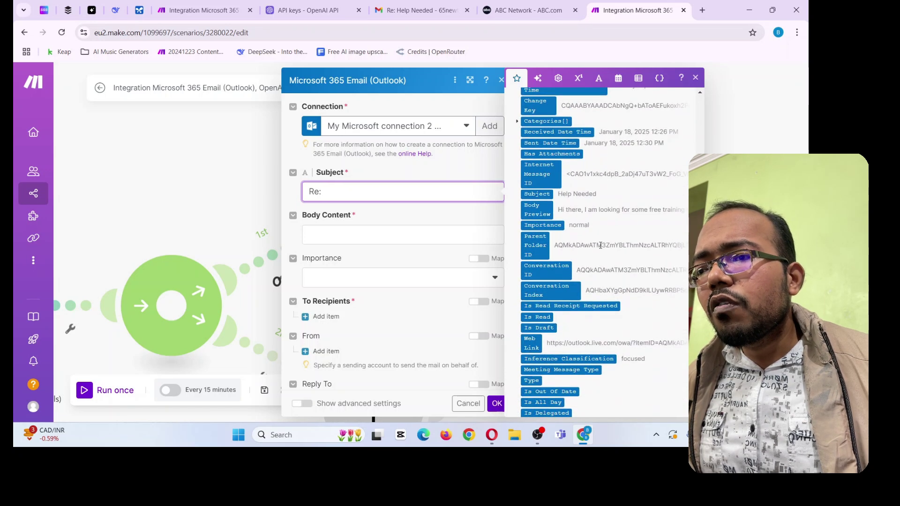
left_click(537, 193)
left_click(361, 217)
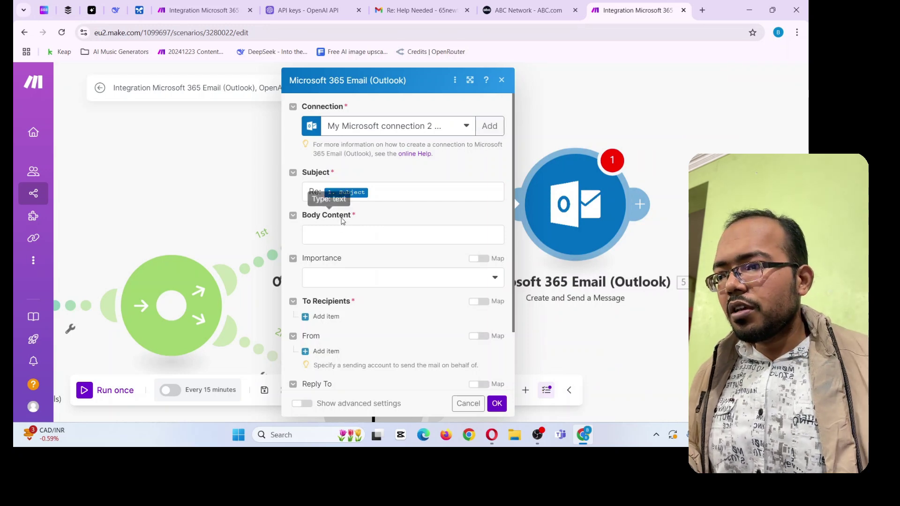
Set the message body to the OpenAI Result and importance to High
left_click(343, 235)
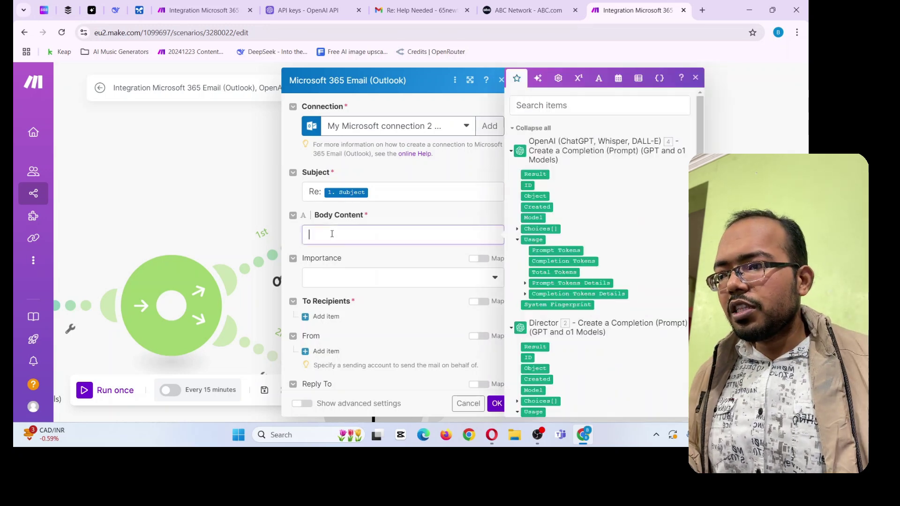
left_click(535, 173)
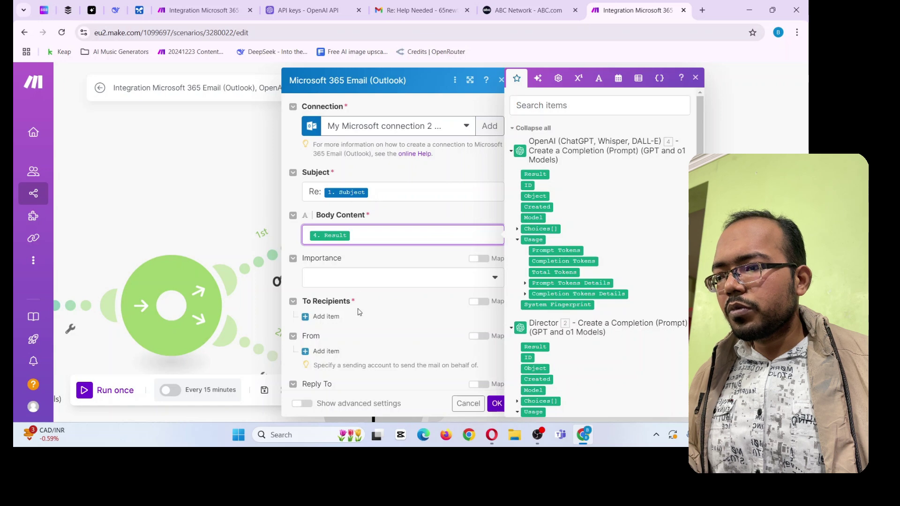
left_click(353, 282)
left_click(341, 348)
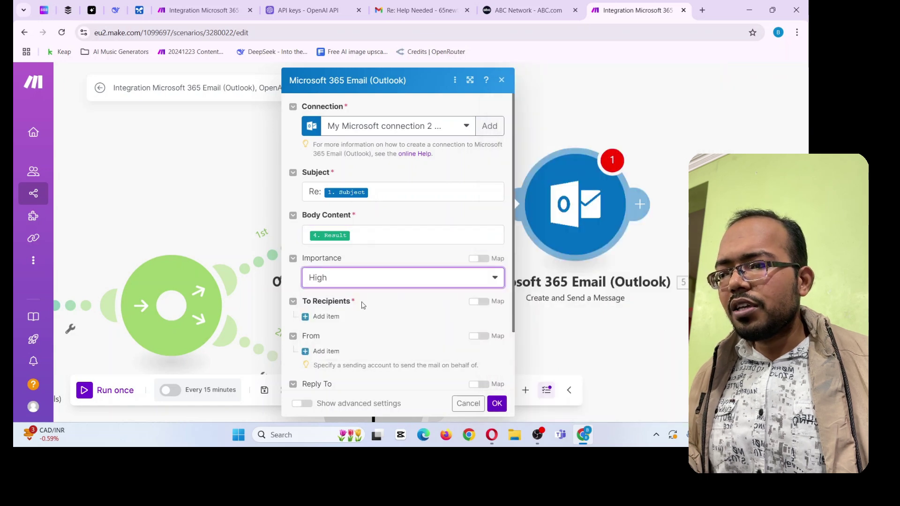
scroll(364, 324, "down", 3)
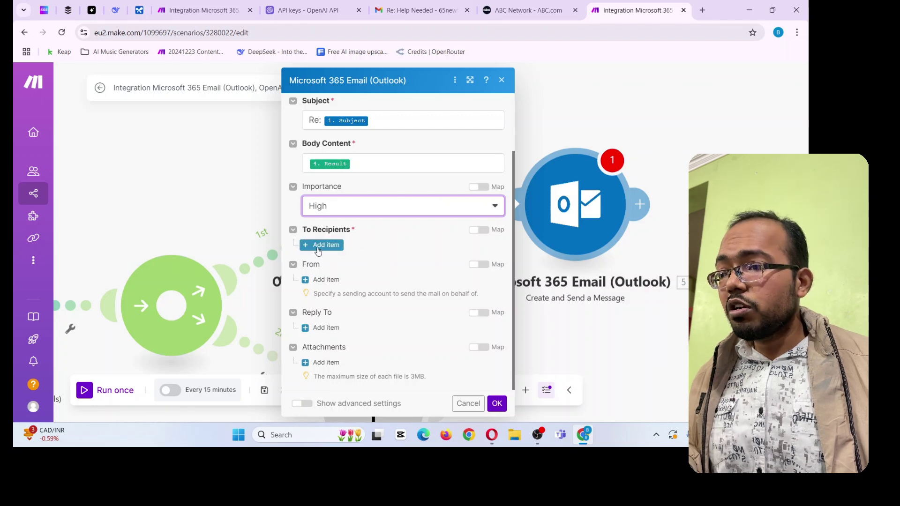
Add a recipient using the original sender's address and name, then save the module
left_click(326, 245)
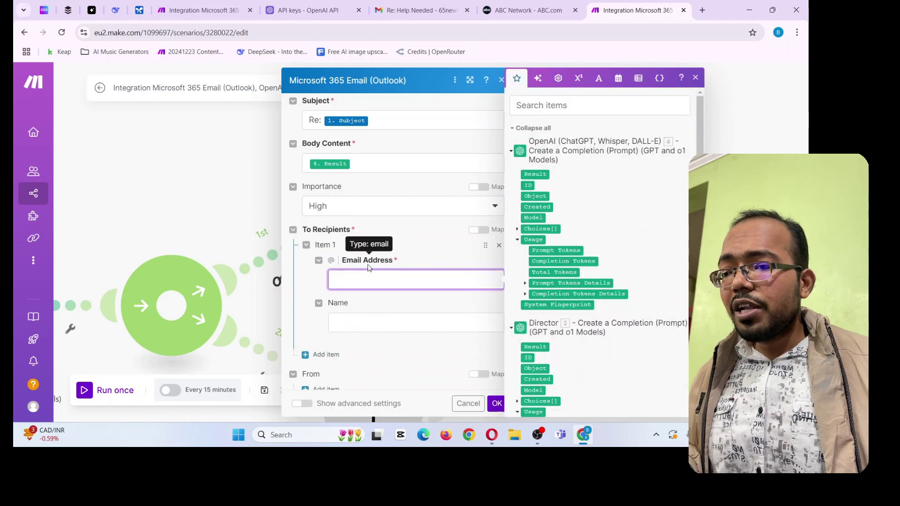
scroll(581, 274, "down", 10)
scroll(581, 274, "down", 7)
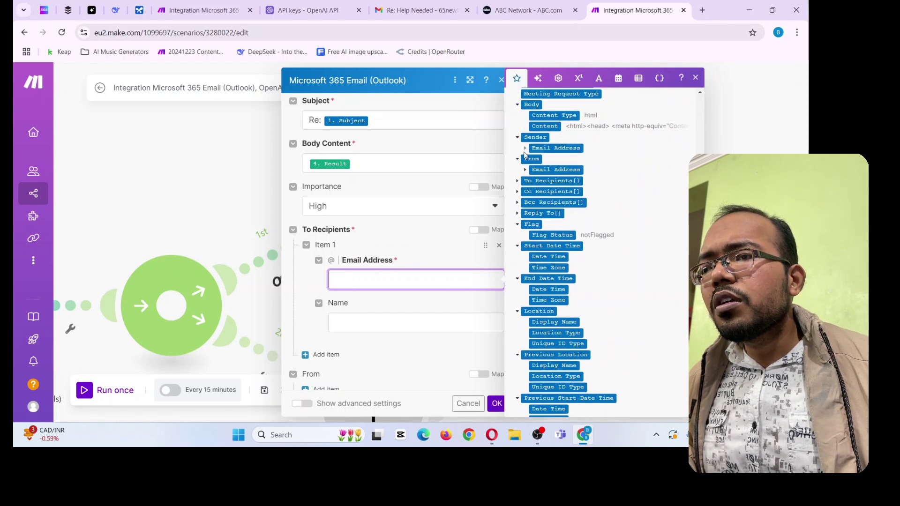
left_click(524, 148)
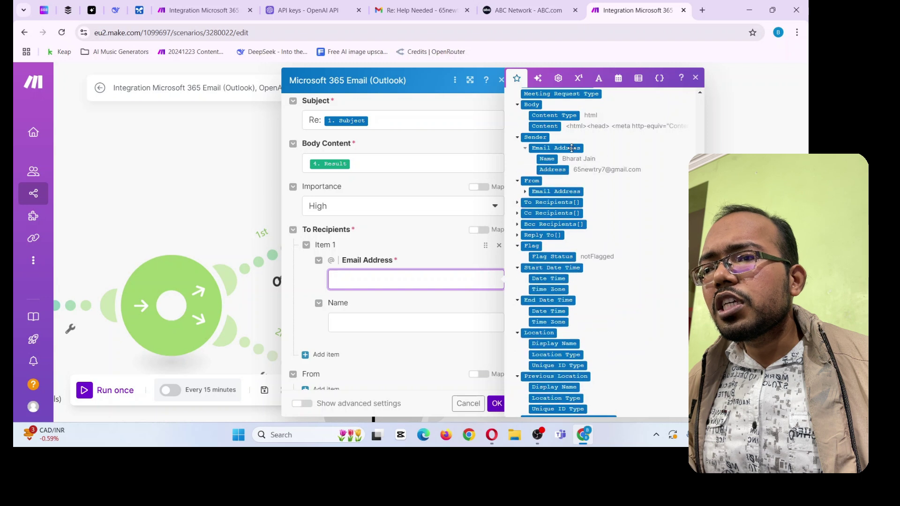
left_click(554, 170)
left_click(360, 318)
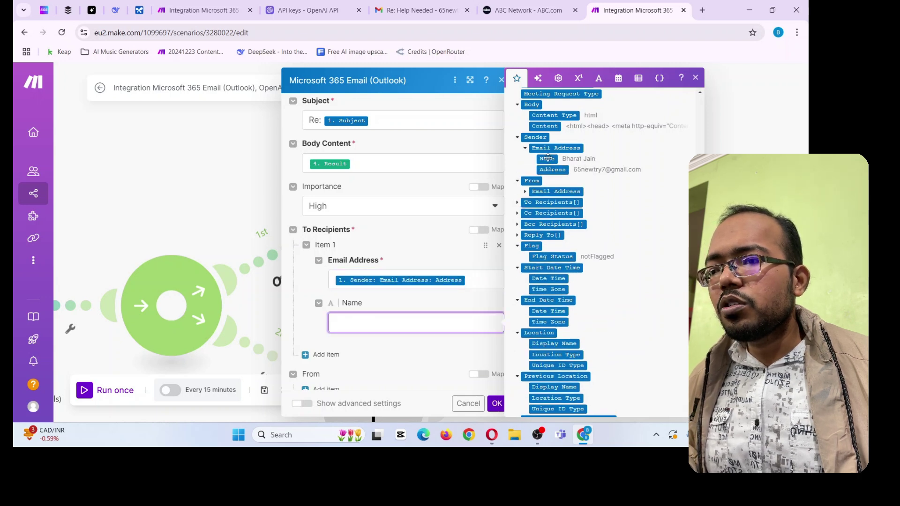
left_click(546, 160)
scroll(368, 369, "down", 3)
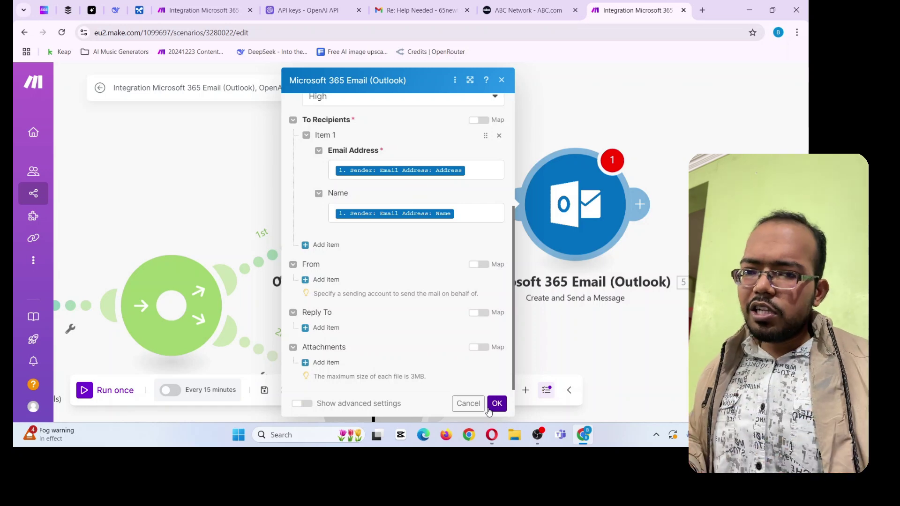
left_click(496, 404)
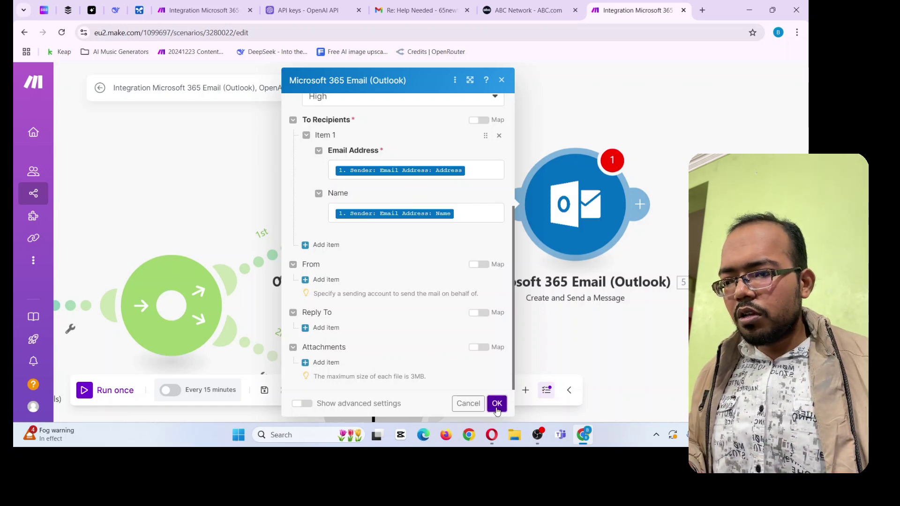
Drag the OpenAI and Outlook modules apart to tidy the router's first branch
left_click_drag(623, 303, 665, 297)
left_click_drag(446, 166, 485, 158)
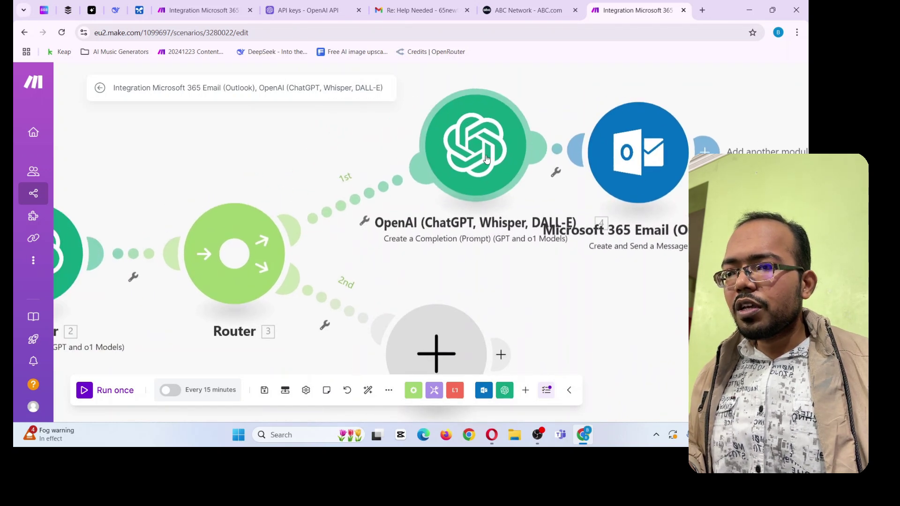
left_click_drag(631, 155, 768, 149)
left_click_drag(473, 158, 519, 164)
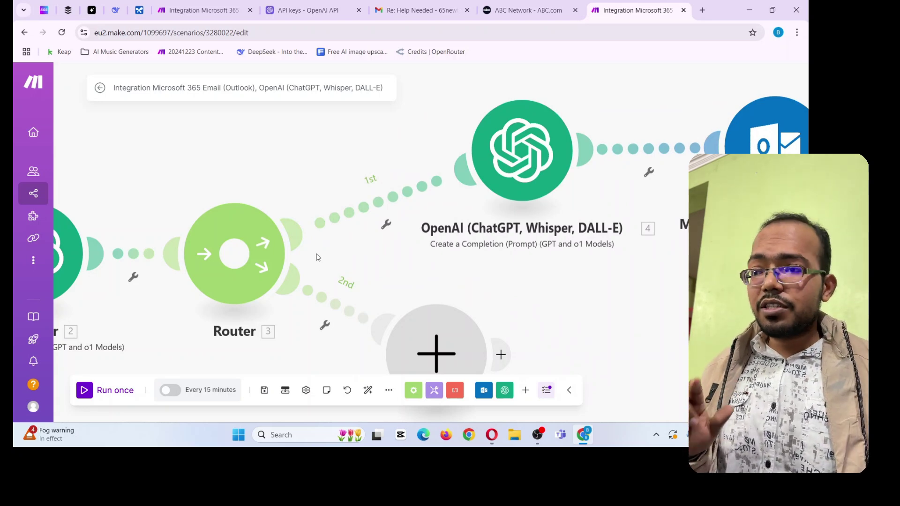
Filter the first route to pass only when the Director's Result equals 'program'
left_click(386, 225)
left_click(386, 235)
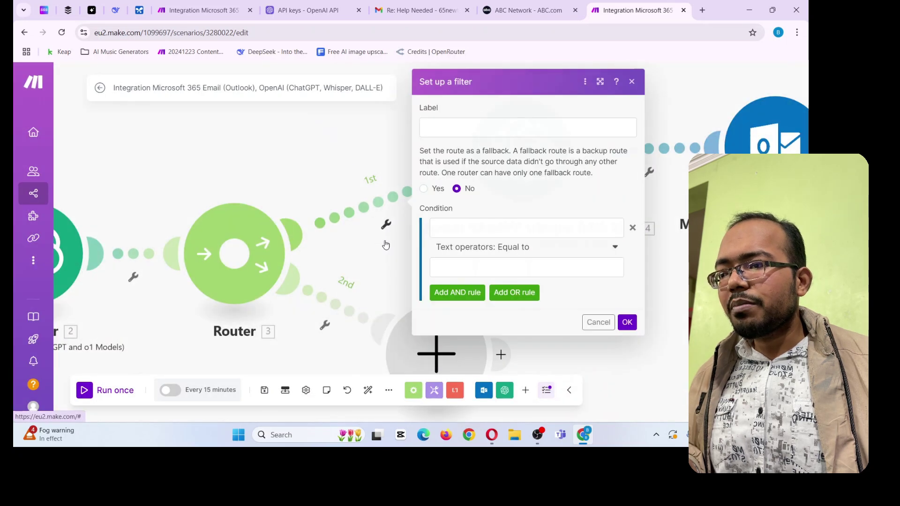
left_click(457, 226)
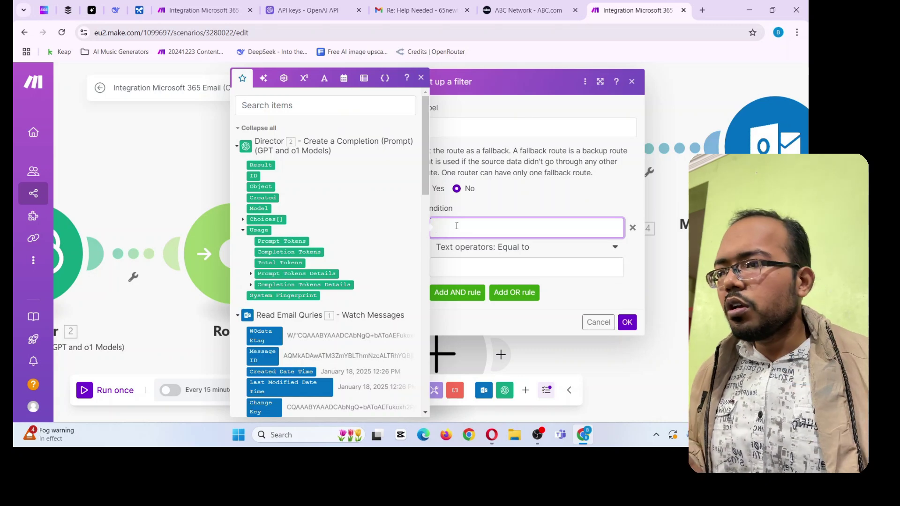
left_click(261, 165)
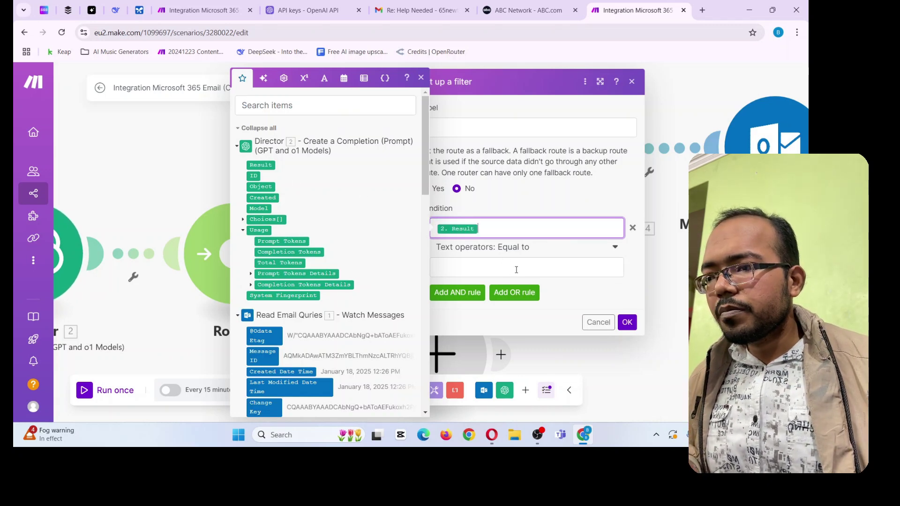
left_click(495, 265)
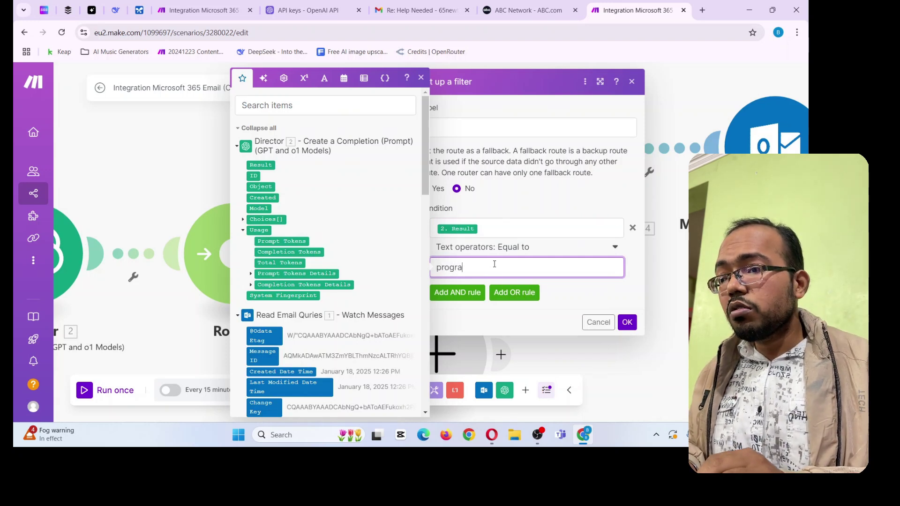
left_click(569, 292)
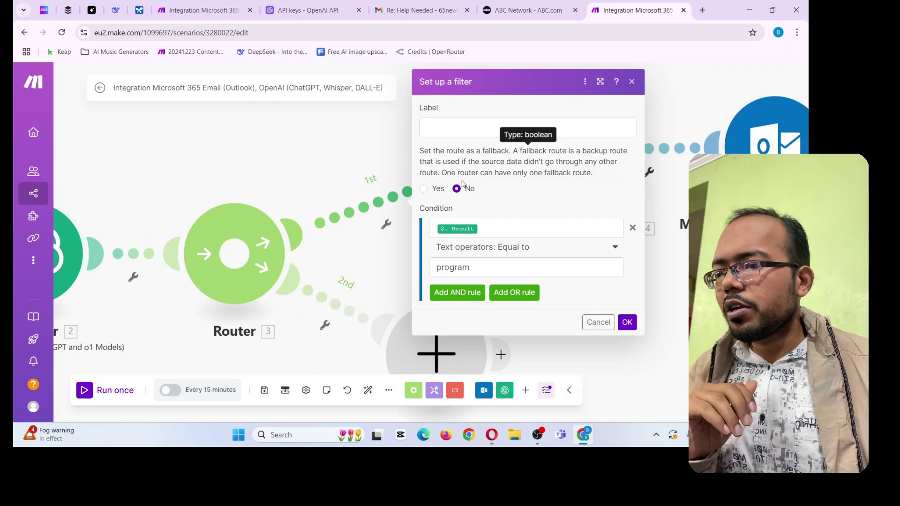
left_click(619, 327)
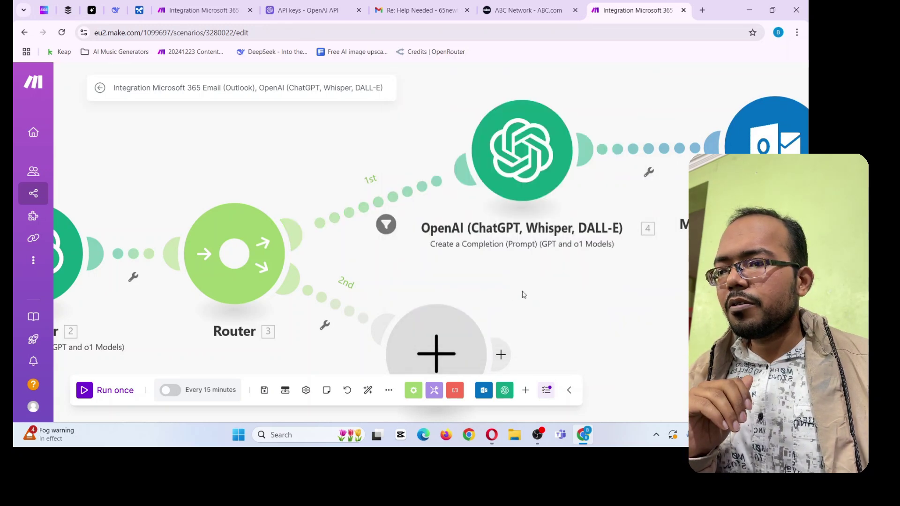
Select the OpenAI and Outlook modules together, copy them and paste onto the canvas
mouse_move(537, 297)
left_mouse_down()
mouse_move(533, 152)
mouse_move(544, 283)
left_mouse_up()
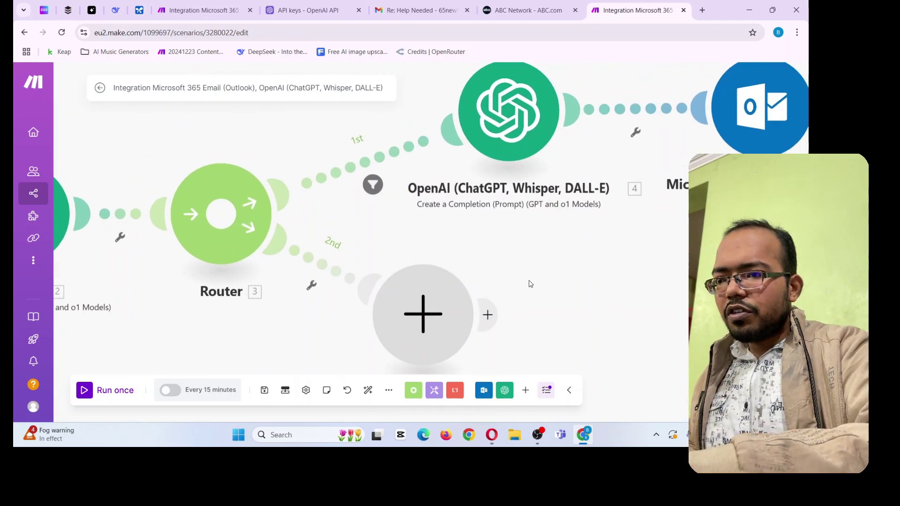
scroll(528, 284, "down", 2)
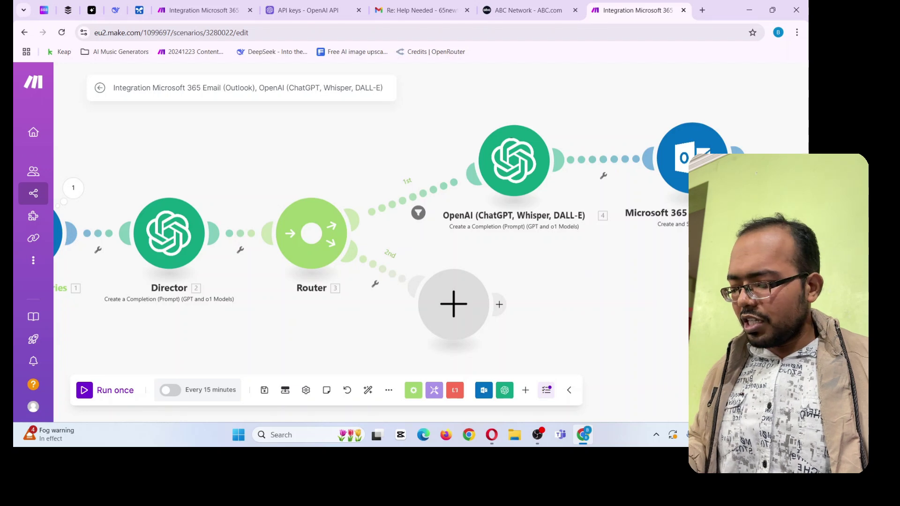
left_click_drag(425, 88, 777, 269)
right_click(547, 169)
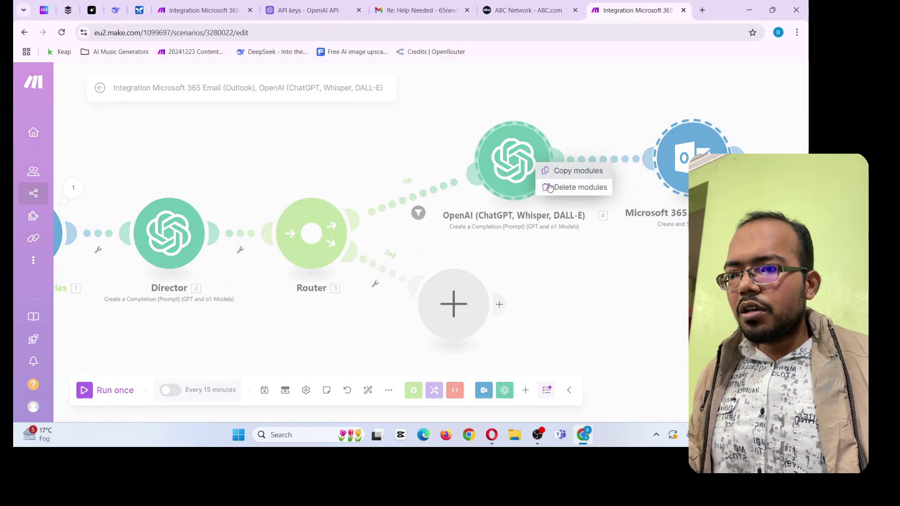
left_click(573, 171)
right_click(529, 266)
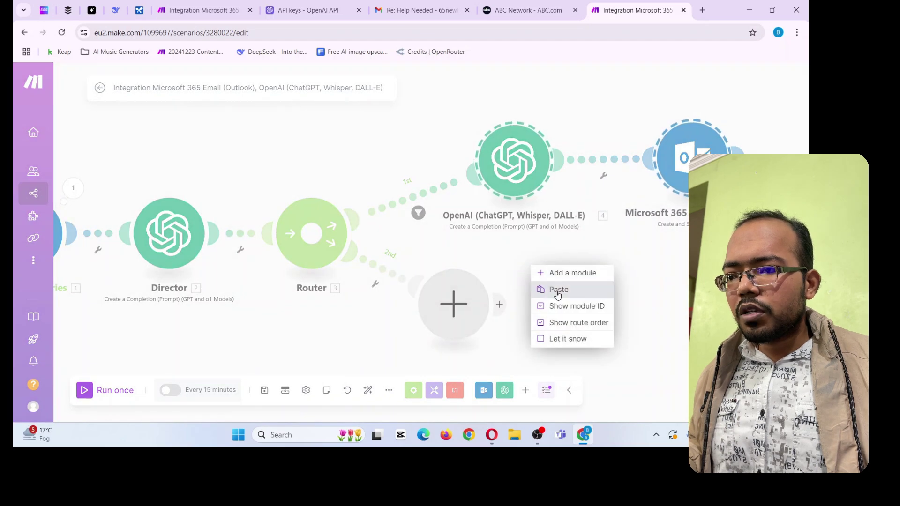
left_click(556, 288)
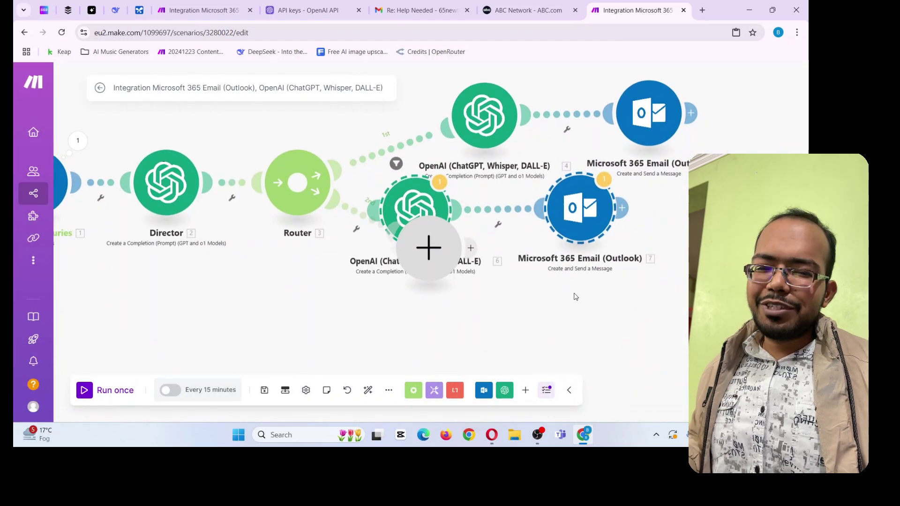
Move the pasted pair onto the second route and delete the empty placeholder module
left_click_drag(417, 209, 420, 249)
right_click(421, 248)
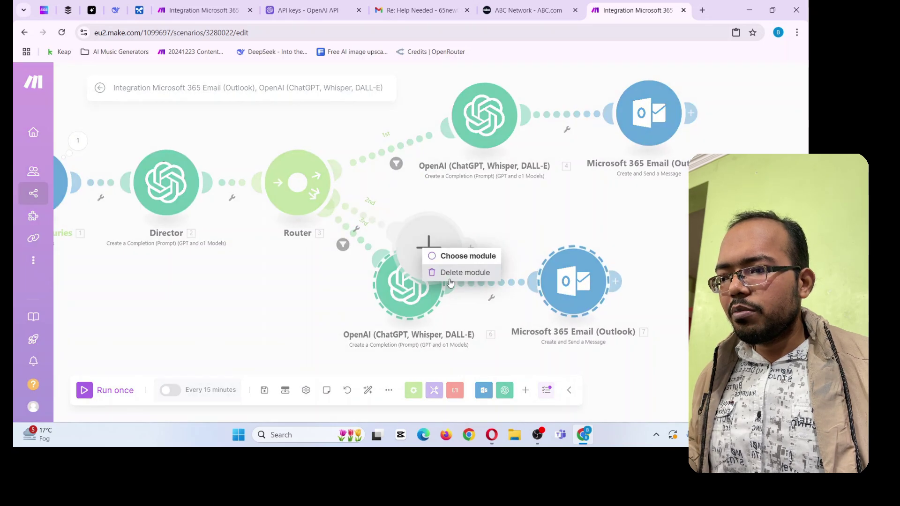
left_click(462, 269)
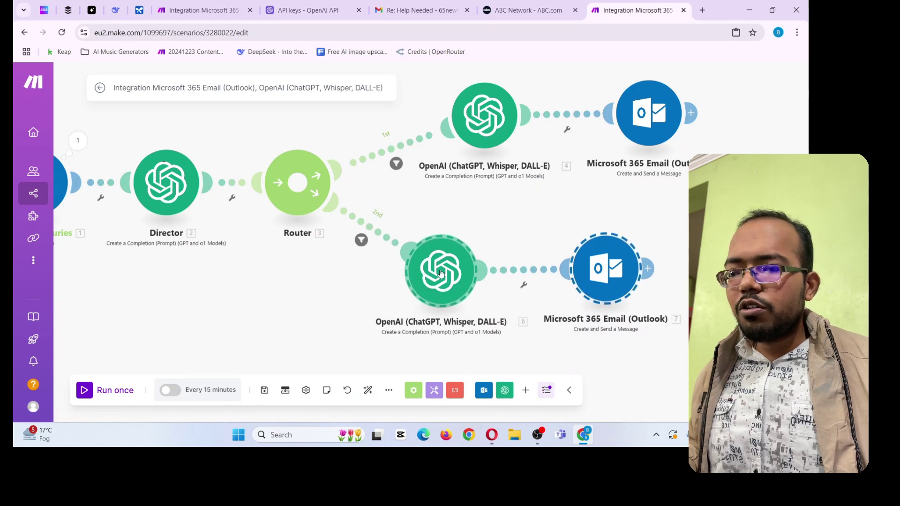
Rename the upper OpenAI module to 'Reply Generator'
right_click(470, 116)
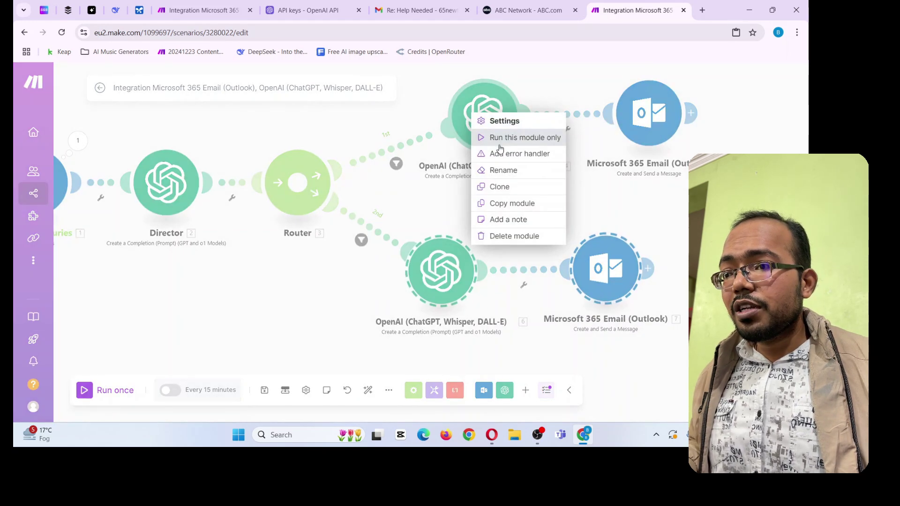
left_click(502, 169)
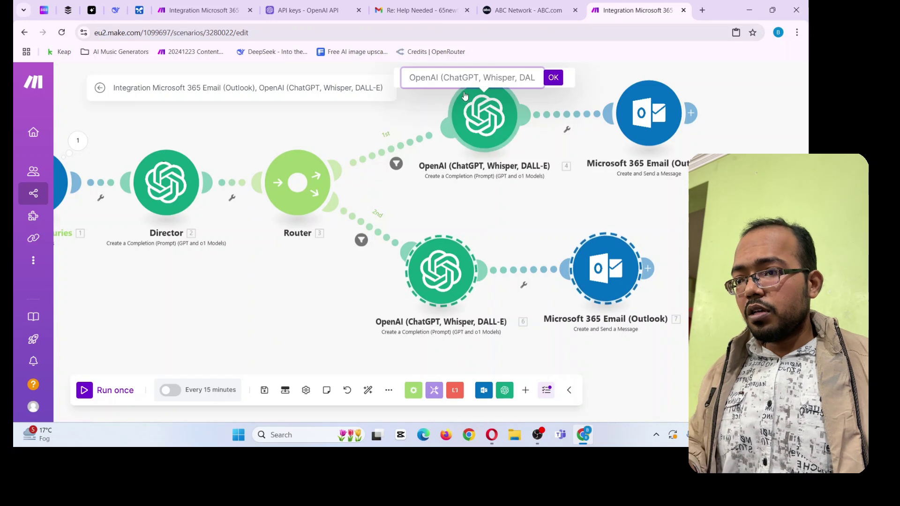
key("ctrl+a")
type("G")
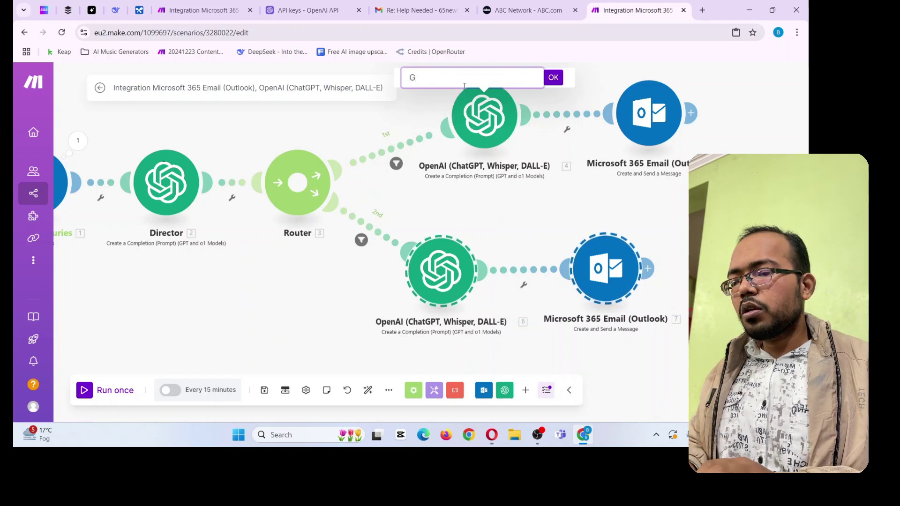
key("BackSpace")
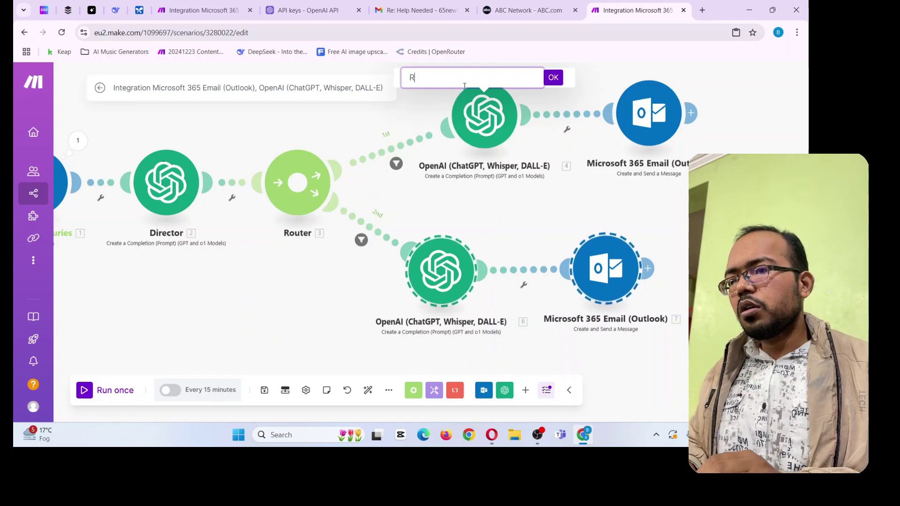
type("Reply Generator")
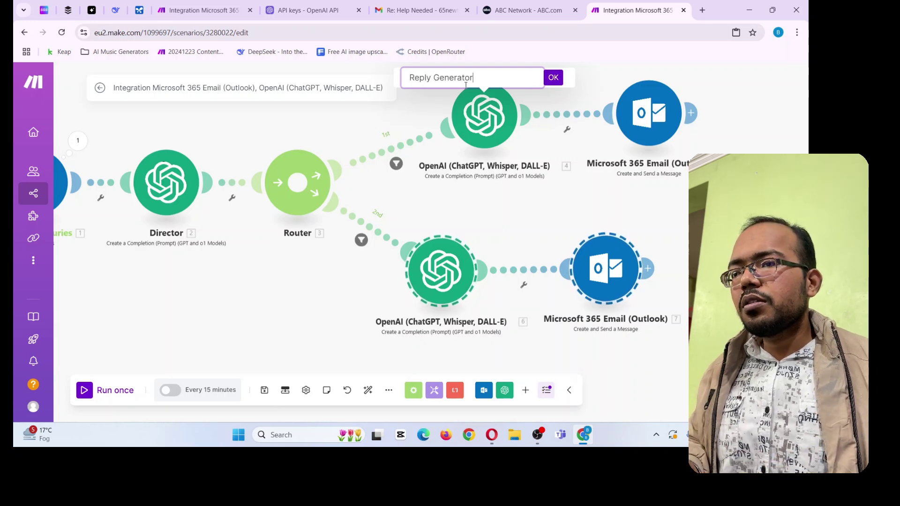
key("ctrl+a")
key("ctrl+c")
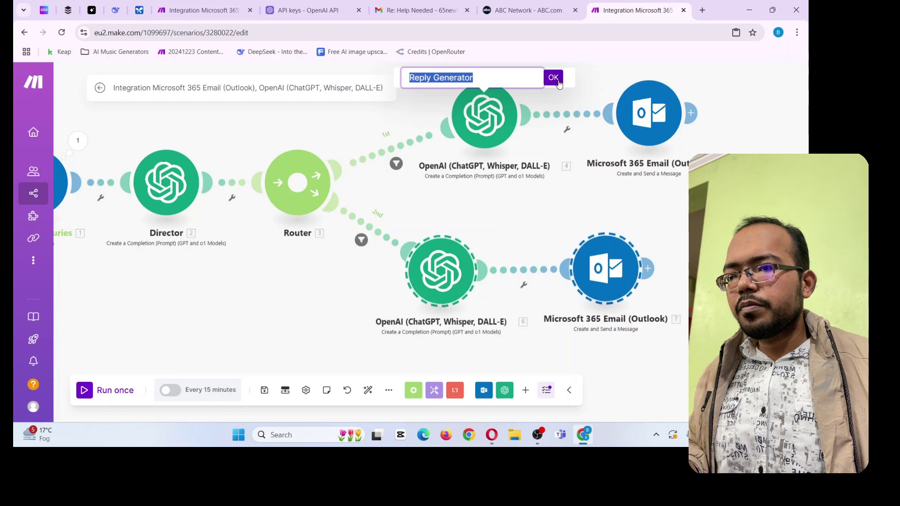
left_click(554, 78)
Rename the lower OpenAI module to 'Reply Generator 2'
right_click(443, 267)
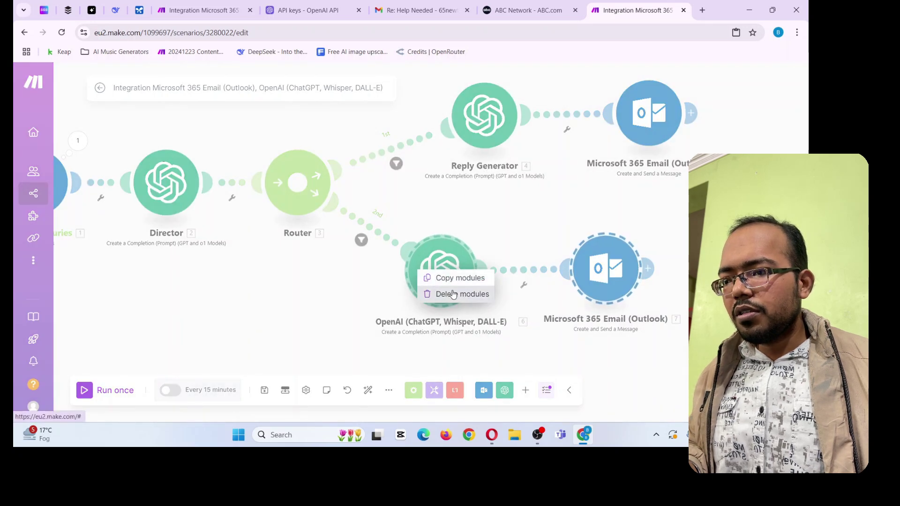
left_click(524, 311)
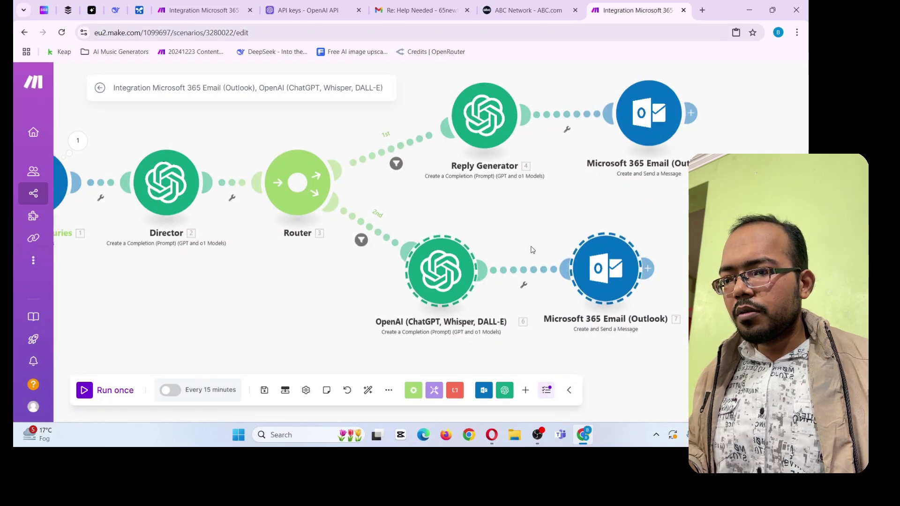
right_click(438, 271)
left_click(472, 325)
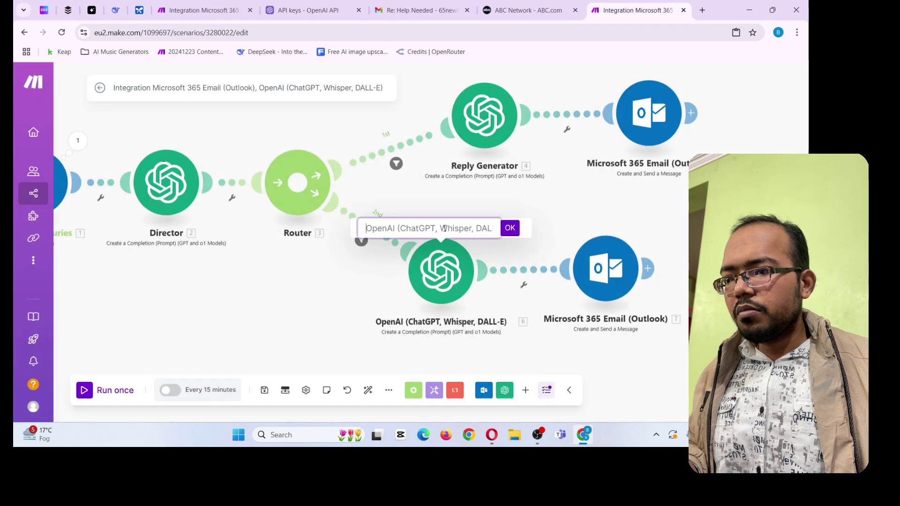
key("ctrl+a")
key("ctrl+v")
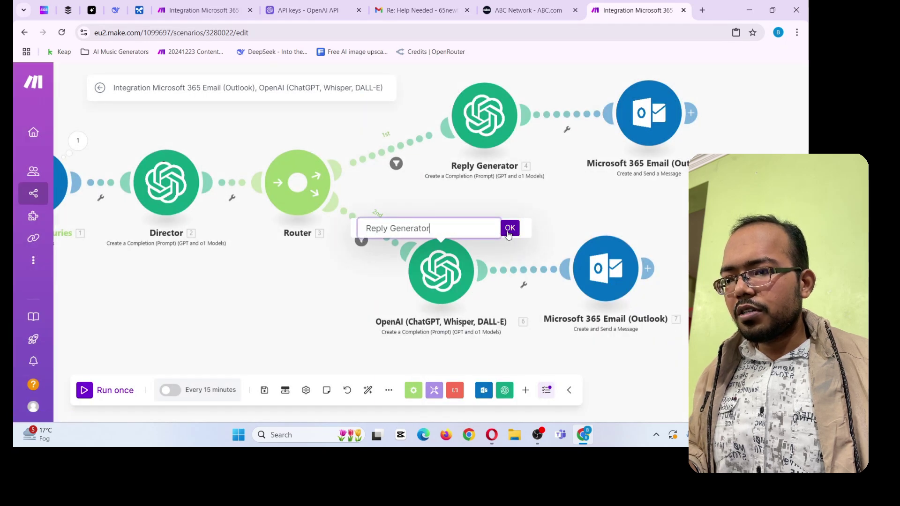
type("2")
left_click(510, 232)
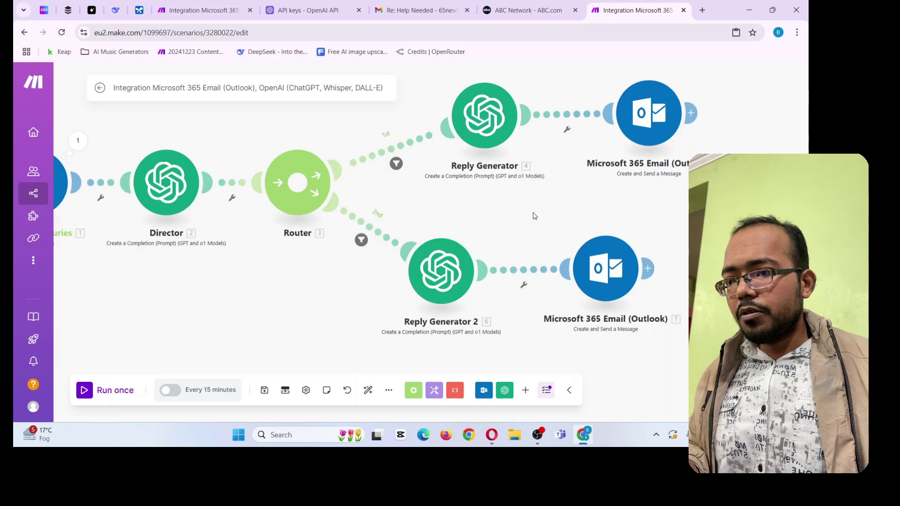
Rename the upper Outlook module to 'Send Reply'
scroll(525, 214, "down", 2)
scroll(618, 122, "up", 2)
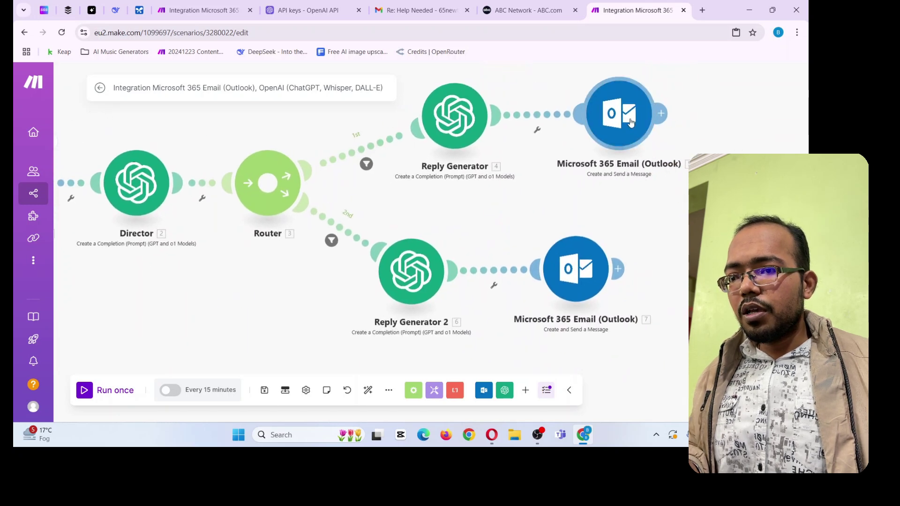
right_click(630, 122)
left_click(628, 178)
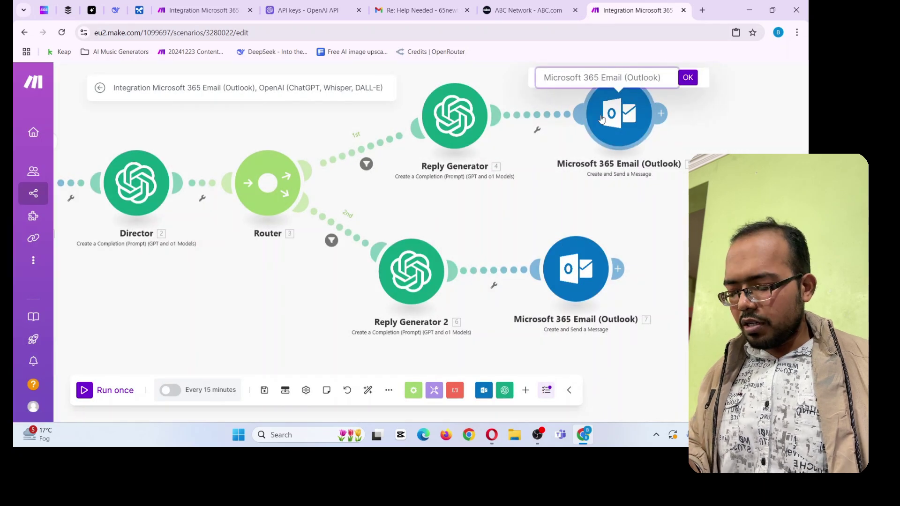
type("Send Reply")
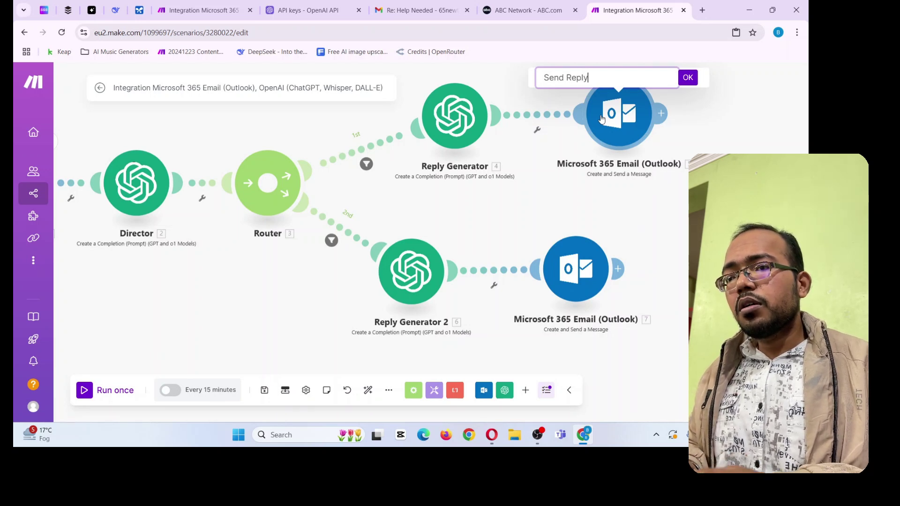
key("ctrl+a")
left_click(629, 219)
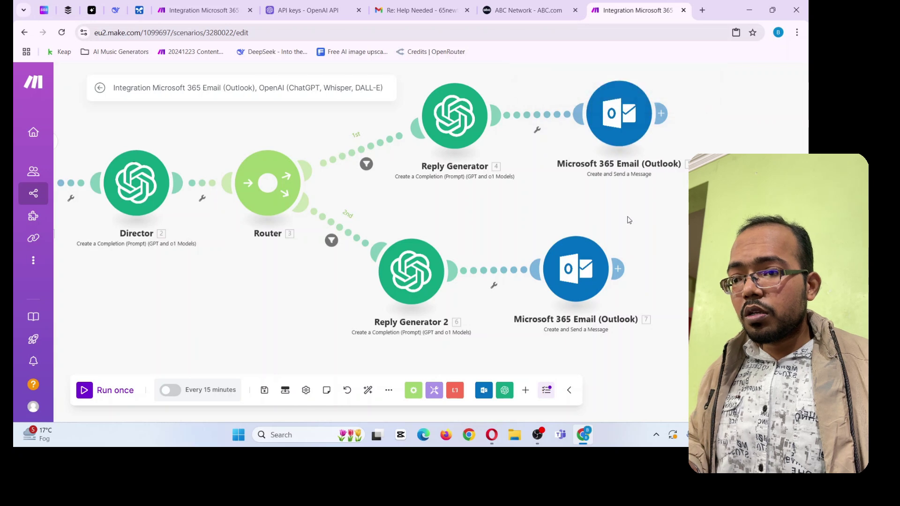
right_click(621, 115)
left_click(637, 175)
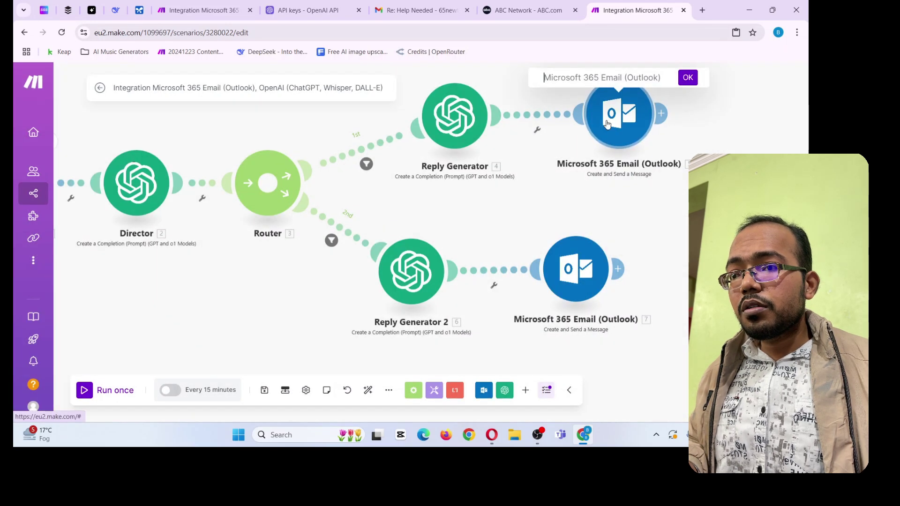
type("Send Reply")
left_click(688, 77)
Rename the lower Outlook module to 'Send Reply' too
right_click(551, 293)
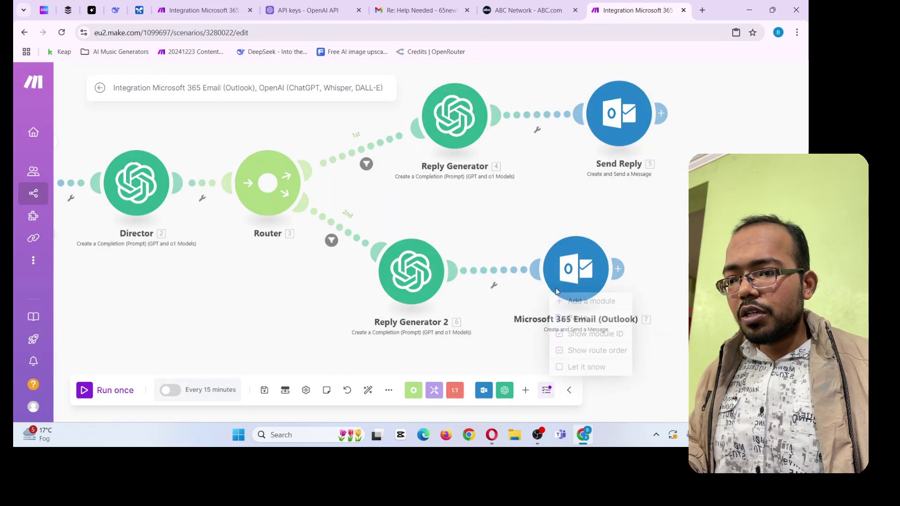
right_click(573, 281)
left_click(610, 327)
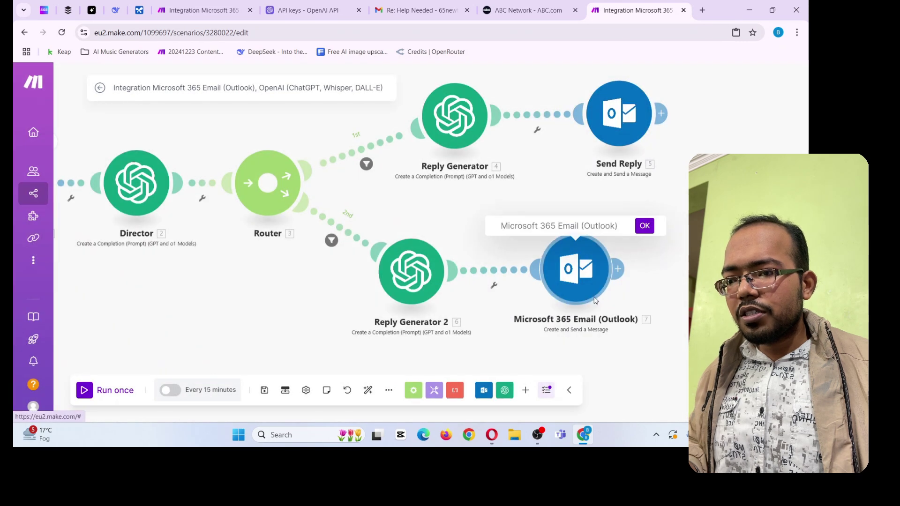
type("Send Reply")
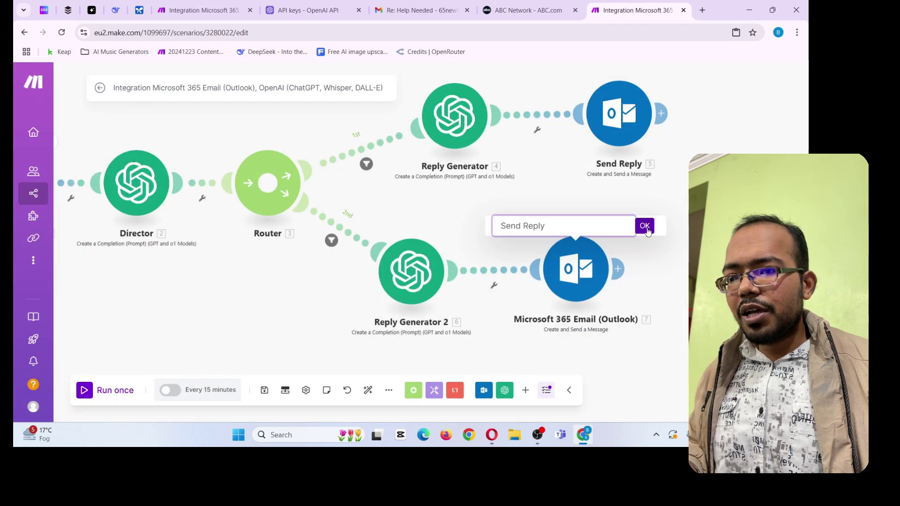
left_click(645, 226)
left_click_drag(503, 328, 489, 277)
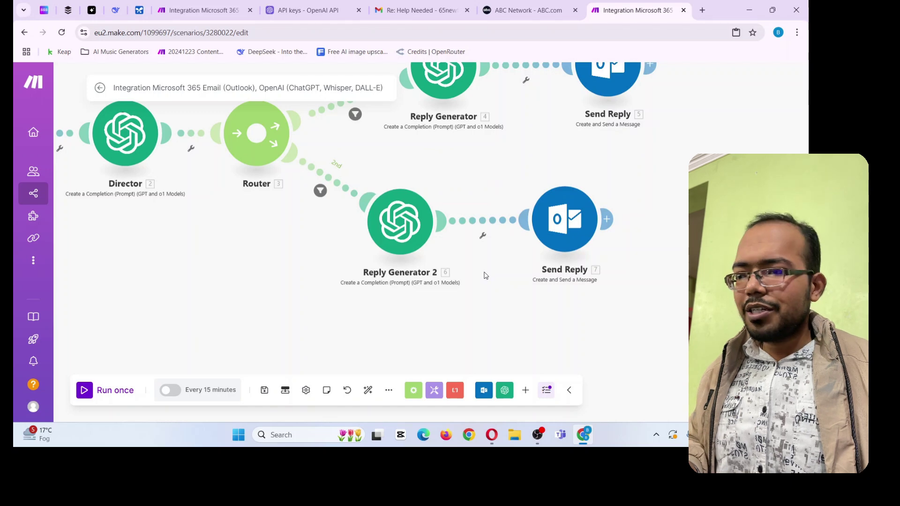
left_click_drag(422, 315, 434, 297)
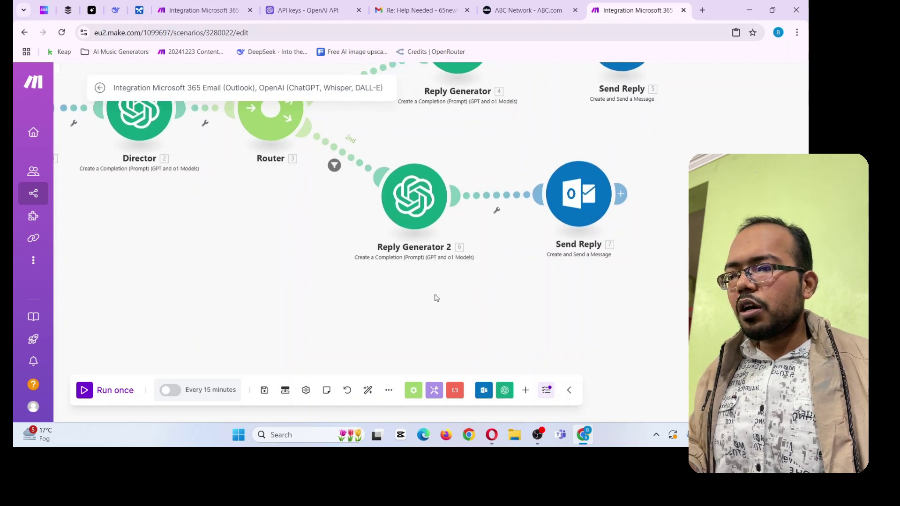
Copy the full Text Content prompt from a Create Reply module in Customer Service Advance Automation
left_click(192, 2)
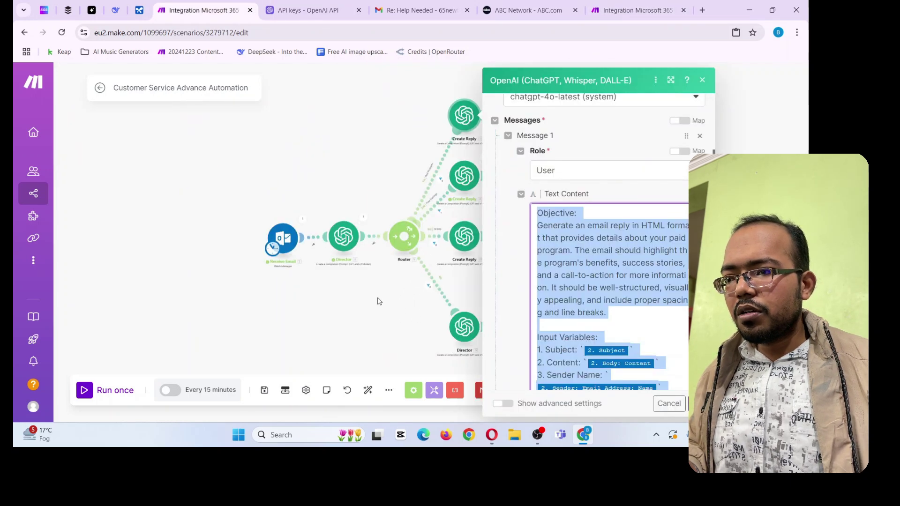
left_click(378, 302)
left_click(470, 178)
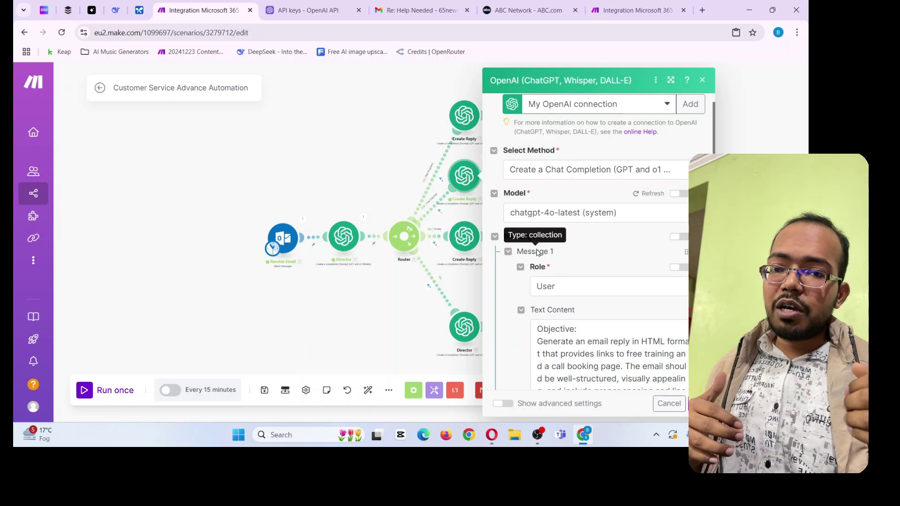
scroll(536, 252, "down", 3)
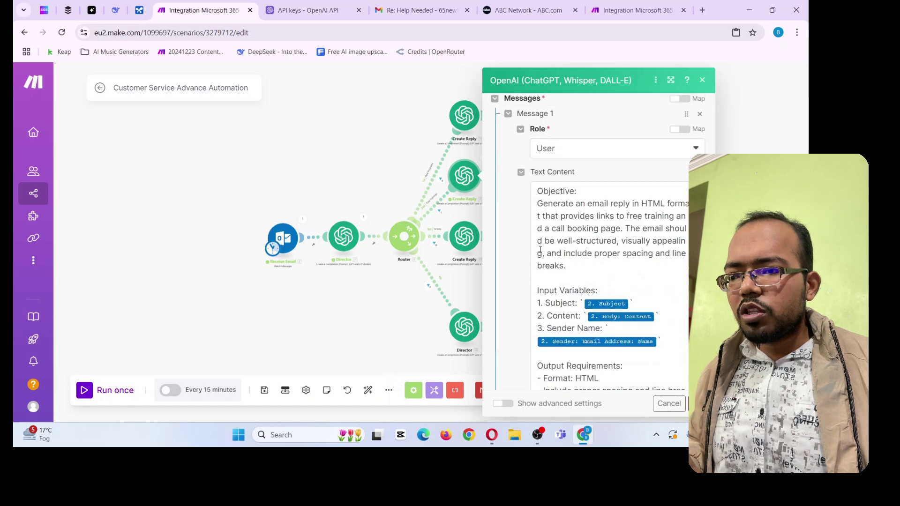
left_click(573, 240)
key("ctrl+a")
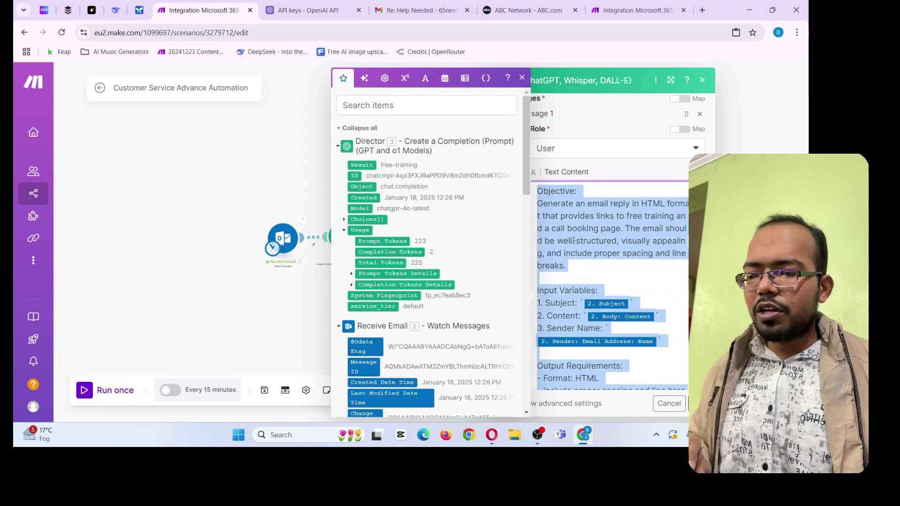
left_click(630, 10)
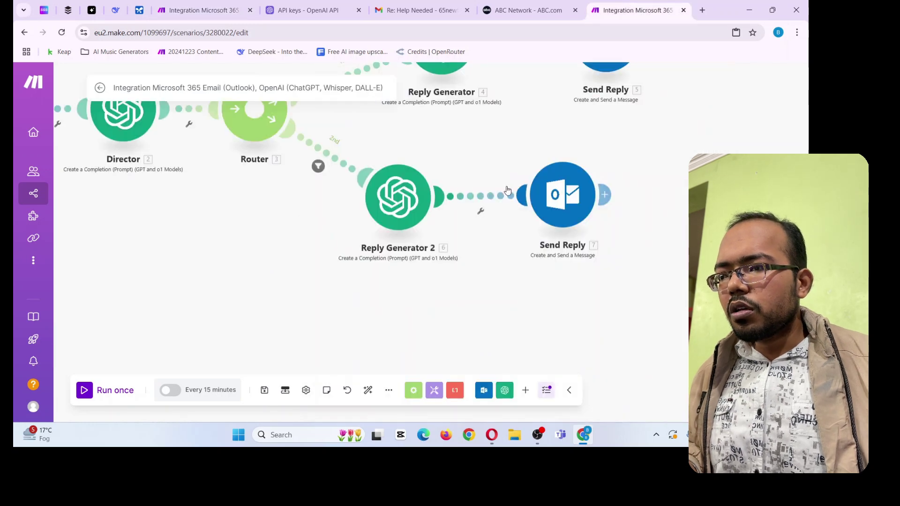
Replace Reply Generator 2's Text Content with the pasted free-training HTML reply prompt
left_click(402, 180)
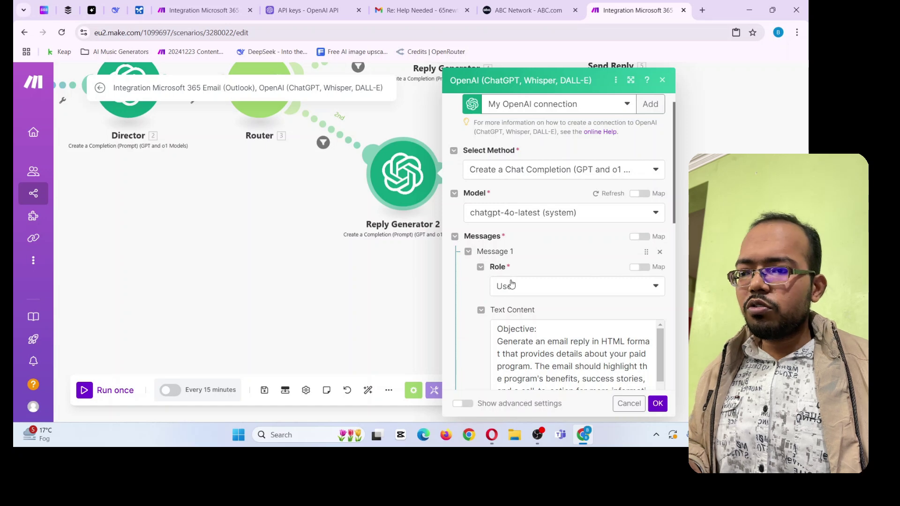
scroll(511, 284, "down", 3)
left_click(527, 254)
key("ctrl+a")
key("BackSpace")
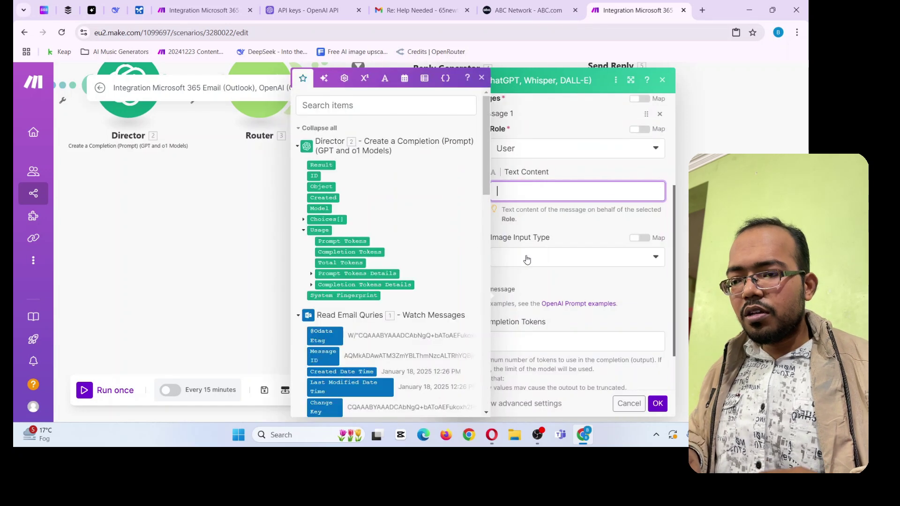
key("ctrl+v")
Highlight the new prompt's objective sentence to explain it
scroll(579, 271, "up", 8)
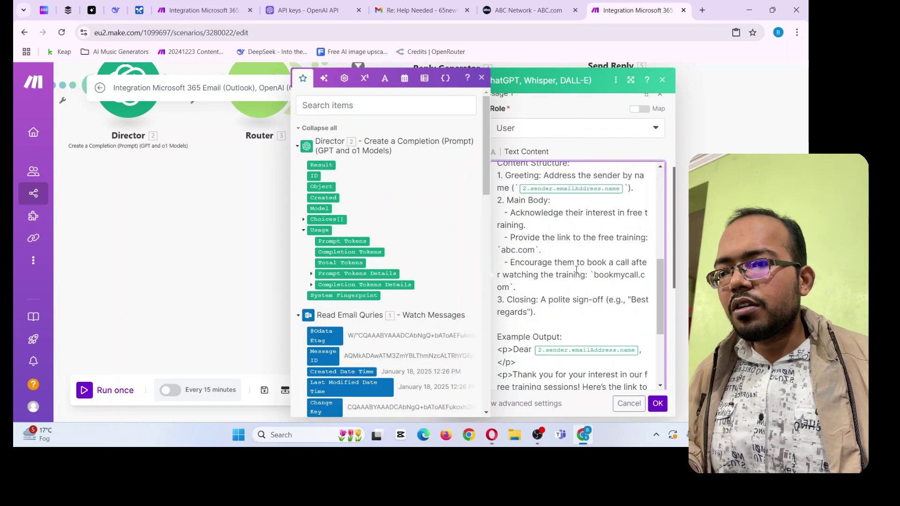
left_click(578, 255)
scroll(574, 248, "up", 2)
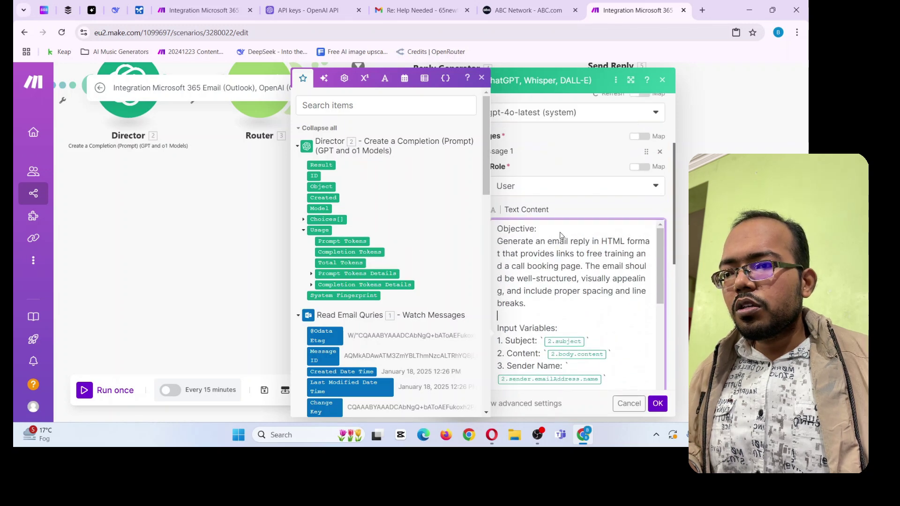
scroll(520, 173, "down", 2)
left_click_drag(497, 184, 613, 220)
left_click(568, 234)
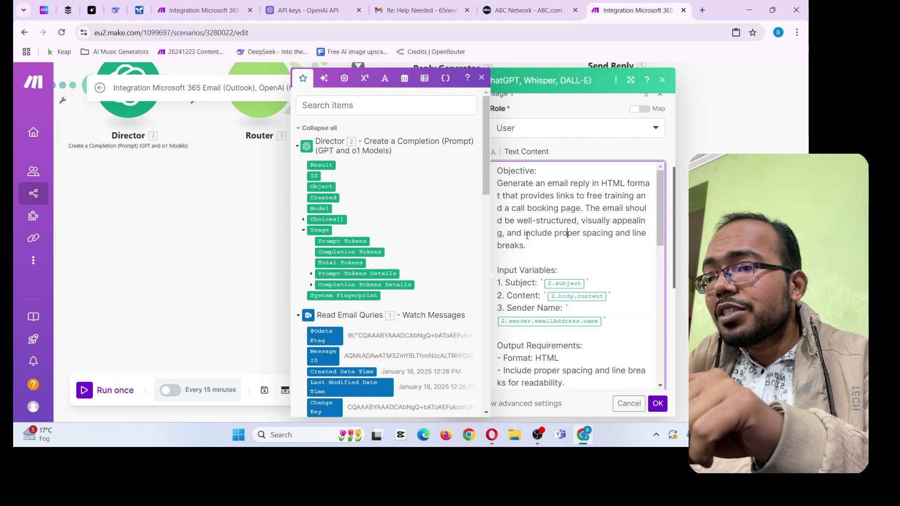
scroll(526, 236, "down", 1)
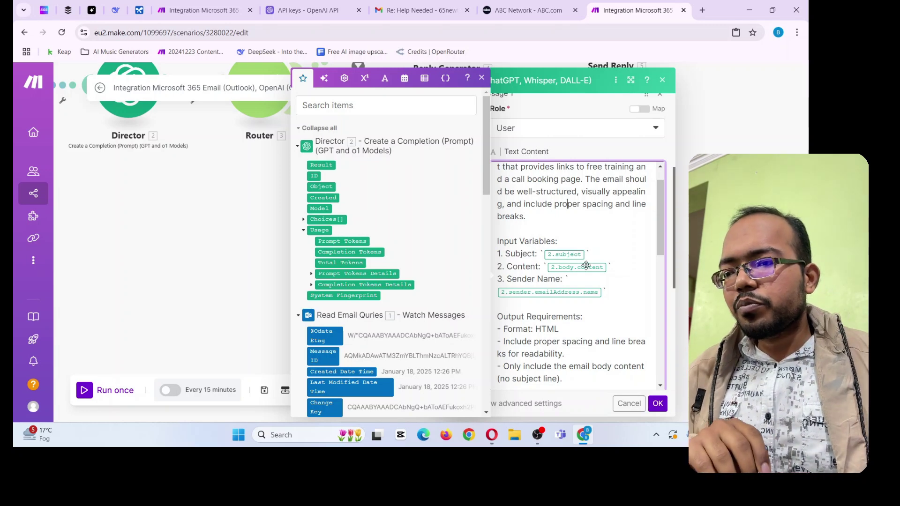
Remap the prompt's Subject and Content variables to the trigger's Subject and Body Content
key("BackSpace")
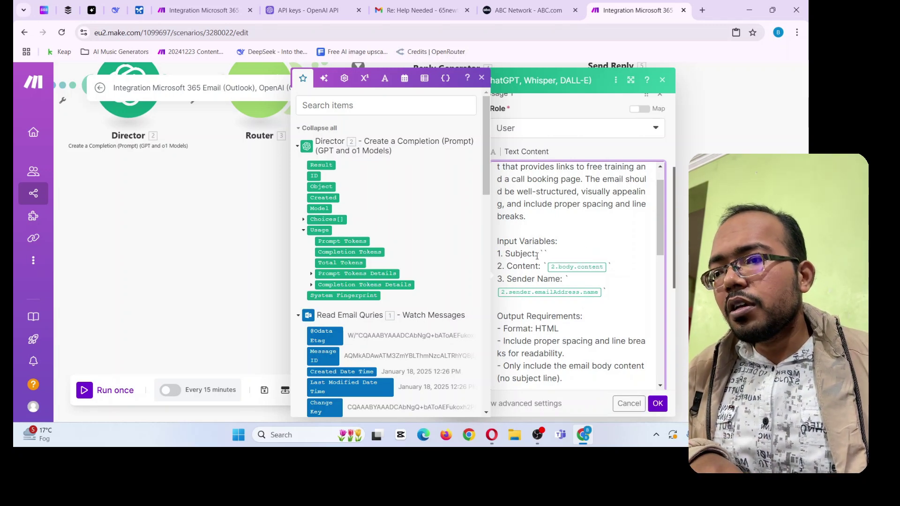
scroll(368, 257, "down", 3)
scroll(359, 308, "down", 3)
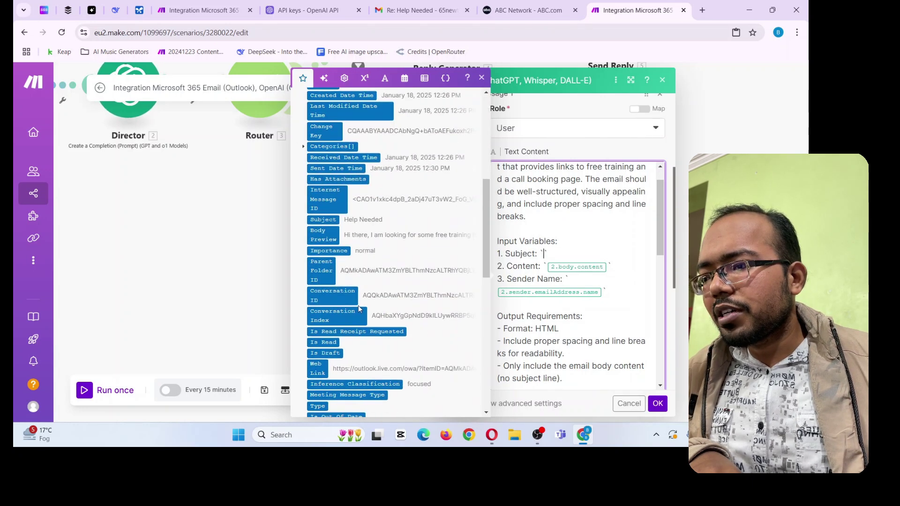
scroll(353, 274, "down", 3)
scroll(358, 261, "up", 3)
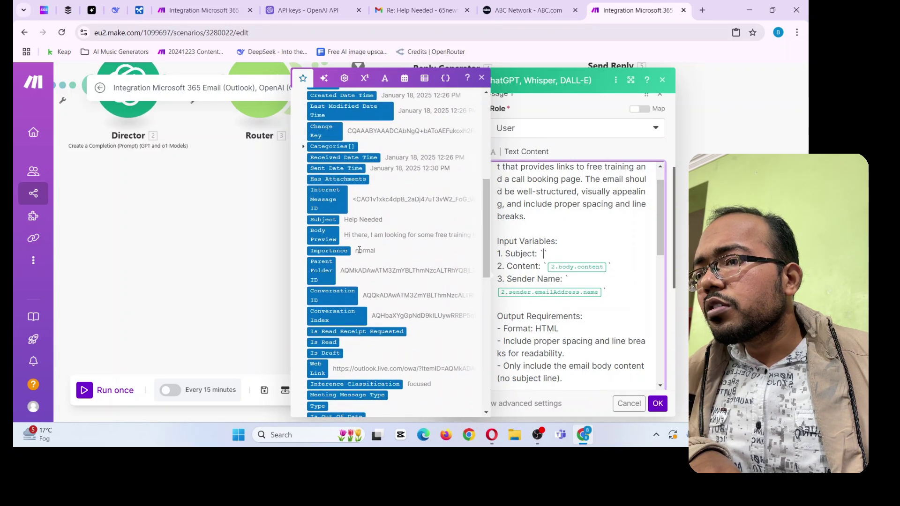
left_click(335, 220)
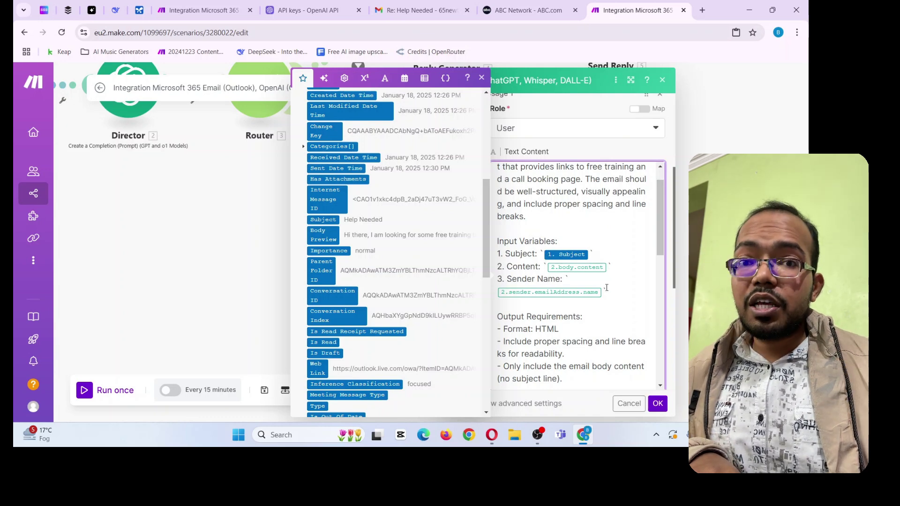
key("BackSpace")
scroll(323, 249, "down", 3)
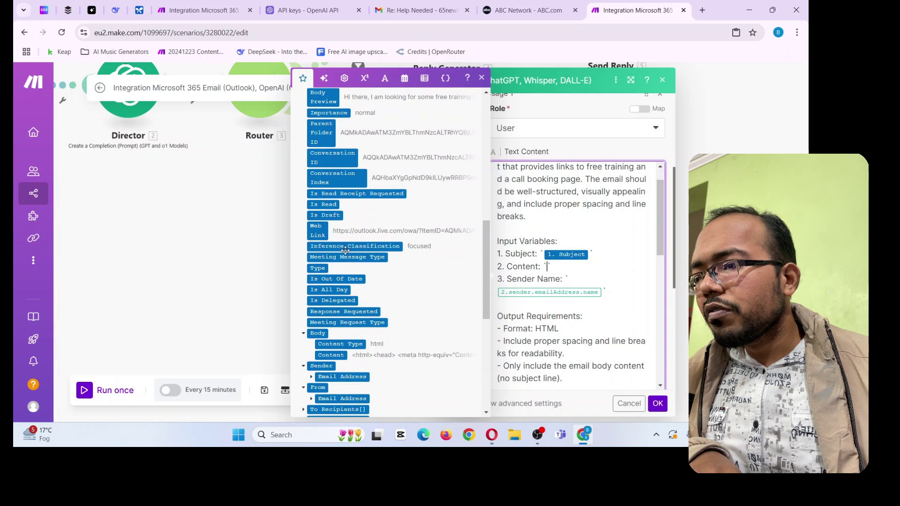
scroll(330, 234, "down", 2)
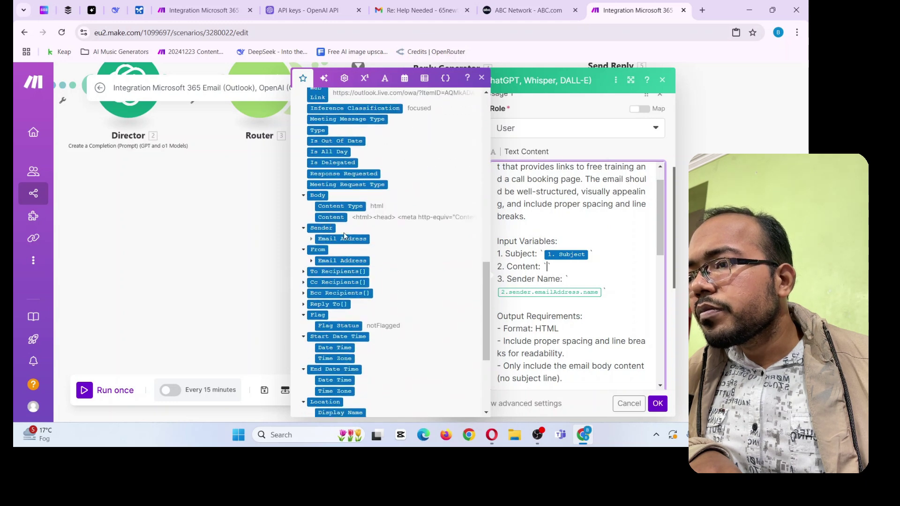
left_click(336, 218)
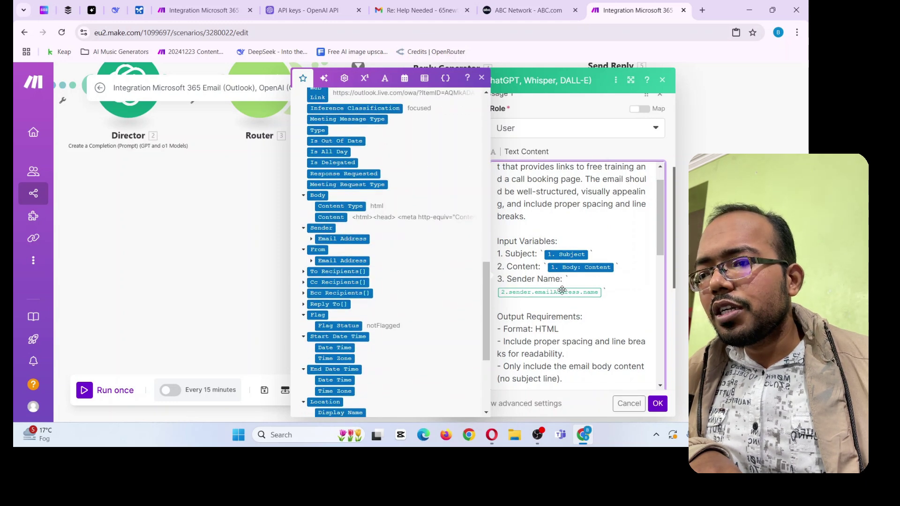
Remap Sender Name to the trigger's Sender > Email Address > Name, then review the greeting instruction
key("BackSpace")
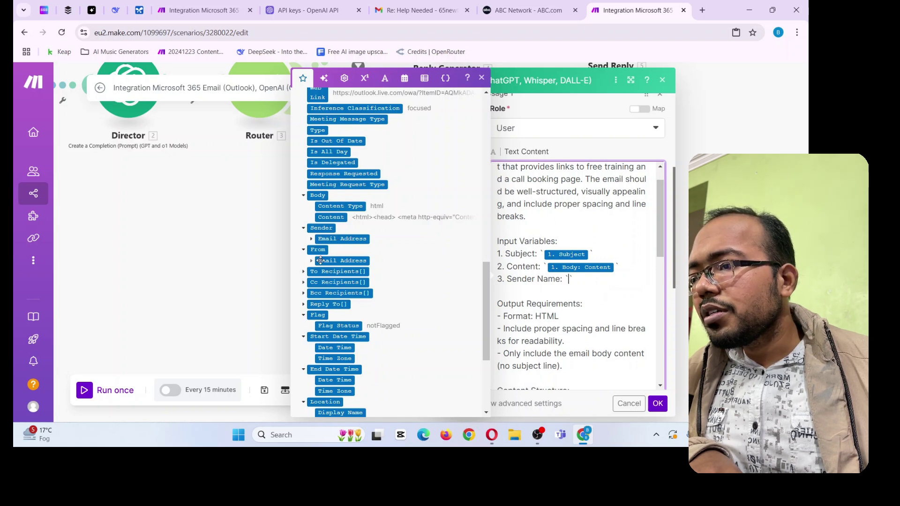
left_click(311, 238)
left_click(343, 249)
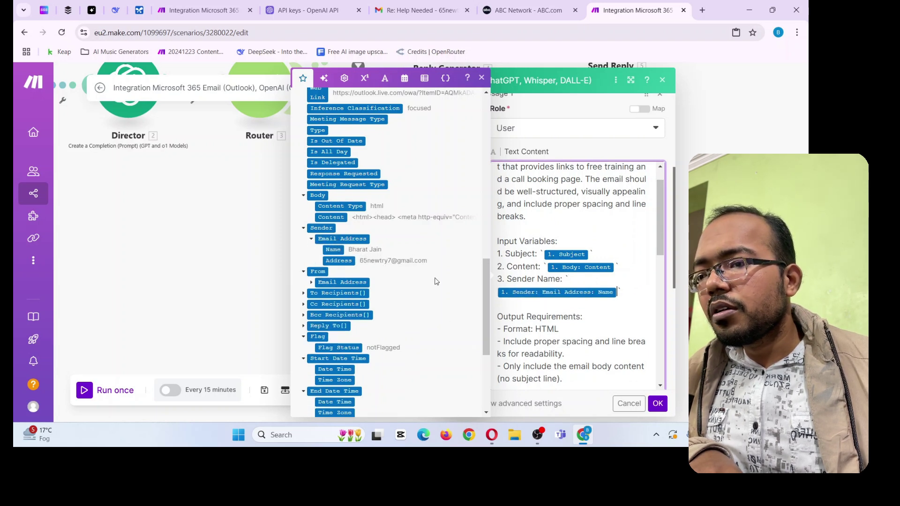
scroll(530, 286, "down", 2)
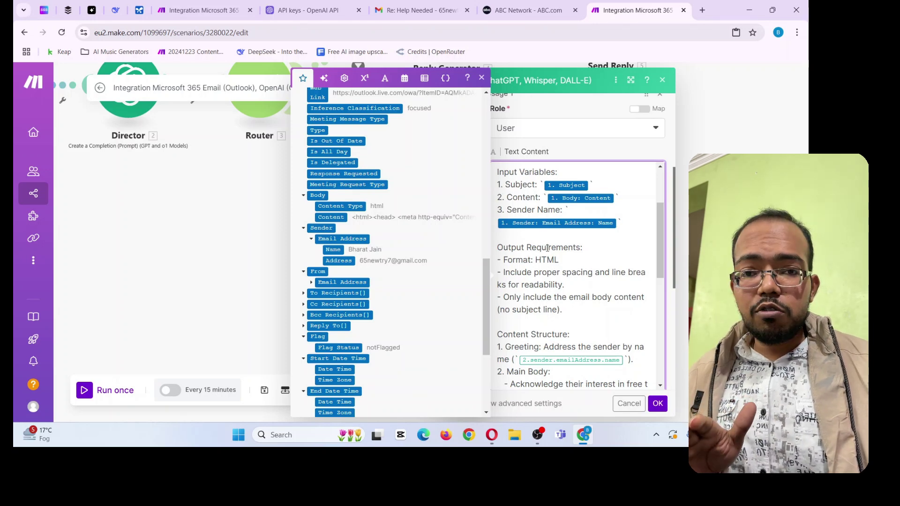
scroll(555, 264, "down", 3)
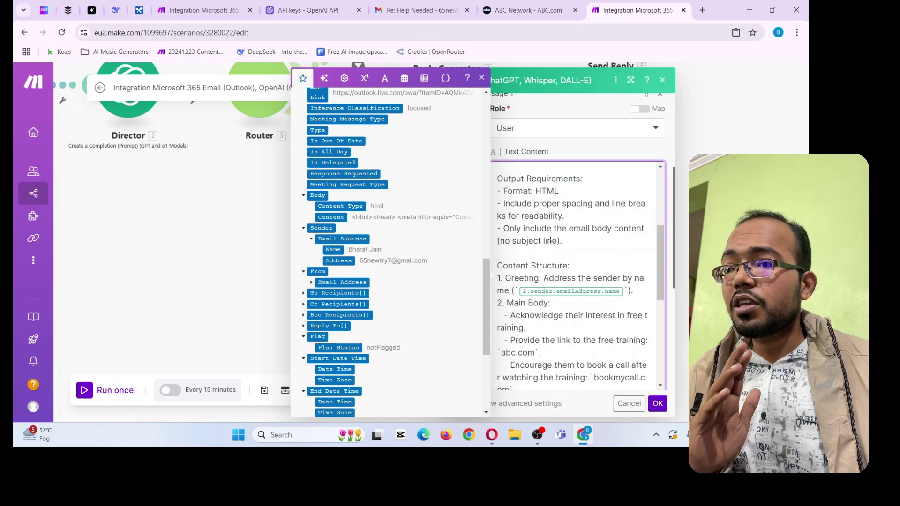
scroll(536, 249, "down", 3)
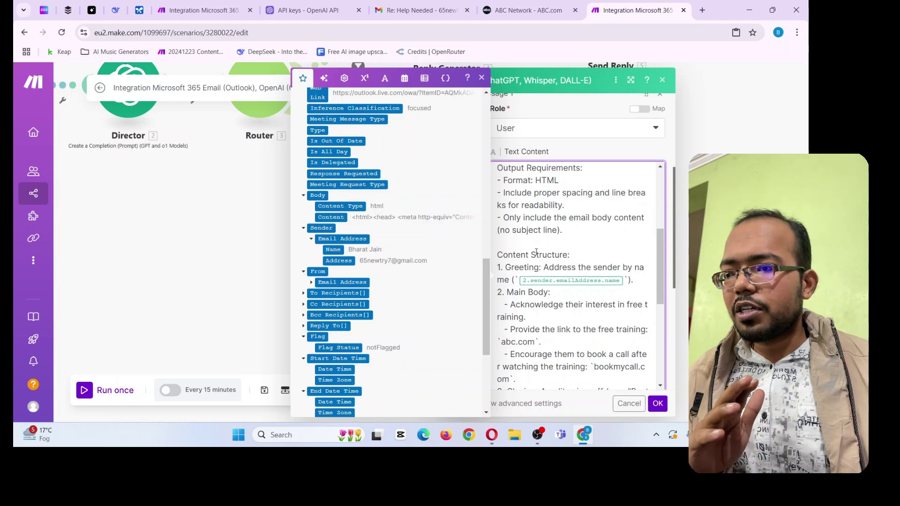
left_click_drag(506, 209, 633, 214)
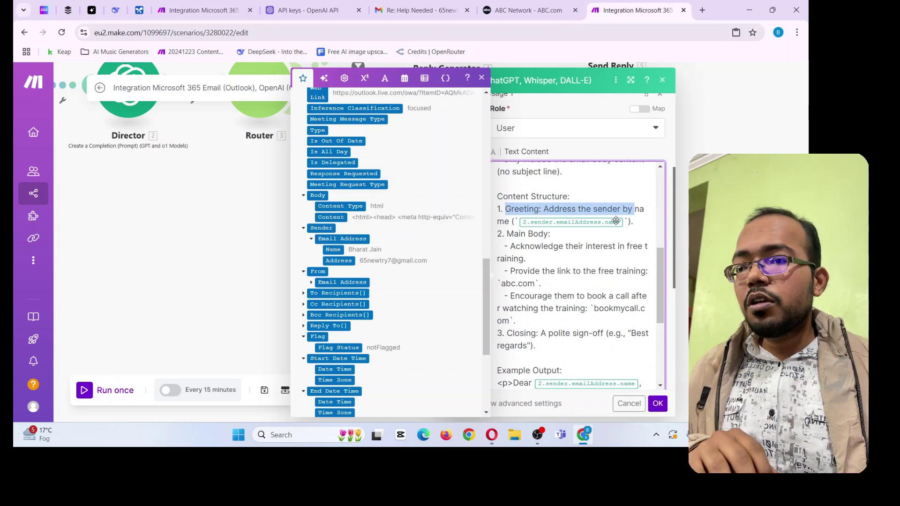
Swap the greeting's old sender-name variable for the trigger email's Sender > Email Address > Name field
left_click(617, 221)
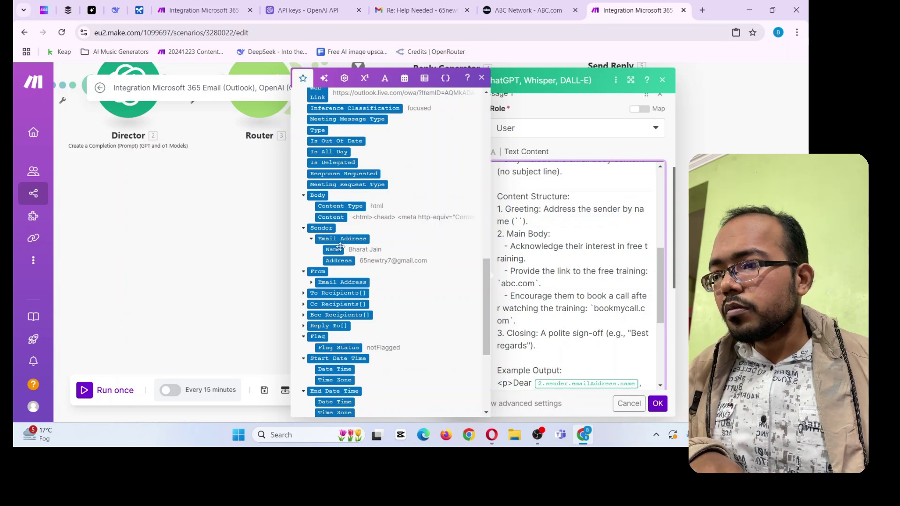
left_click(334, 249)
left_click_drag(510, 247, 561, 290)
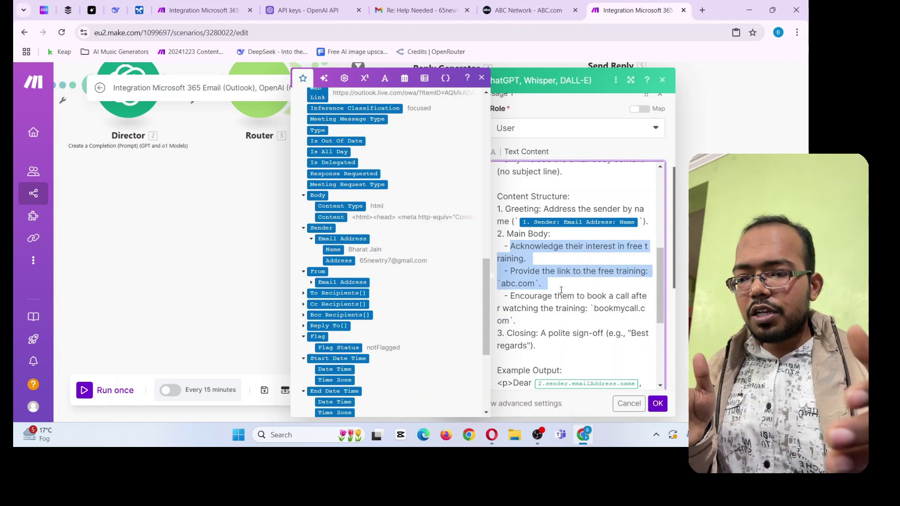
left_click(560, 289)
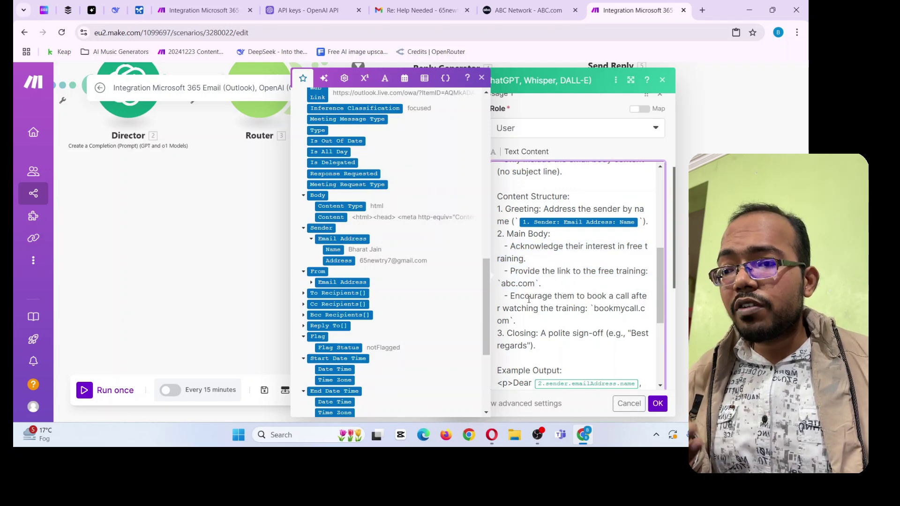
Go over the prompt's polite sign-off instruction and the Example Output HTML reply
scroll(528, 305, "down", 2)
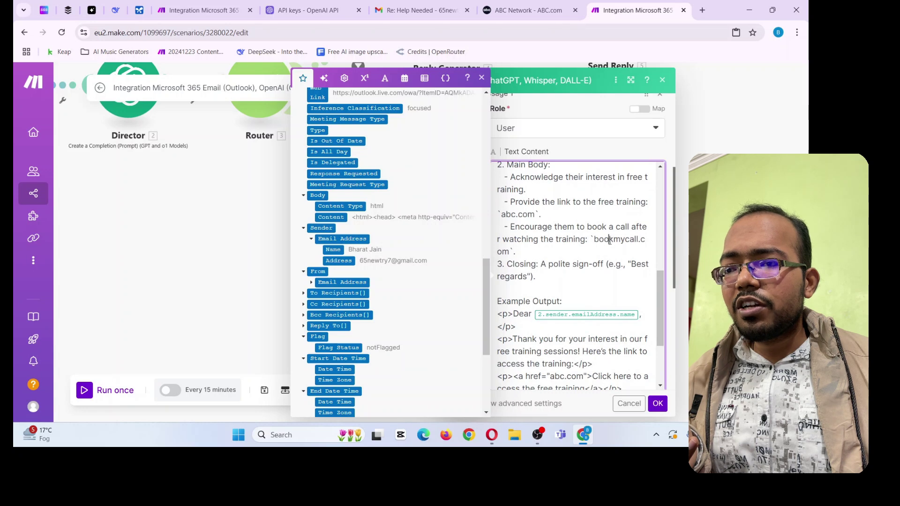
left_click_drag(594, 240, 633, 241)
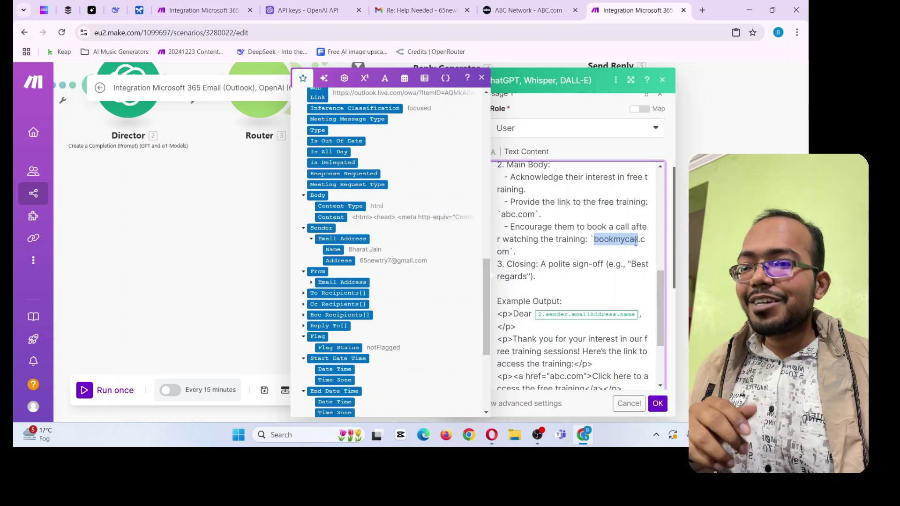
left_click_drag(535, 262, 612, 264)
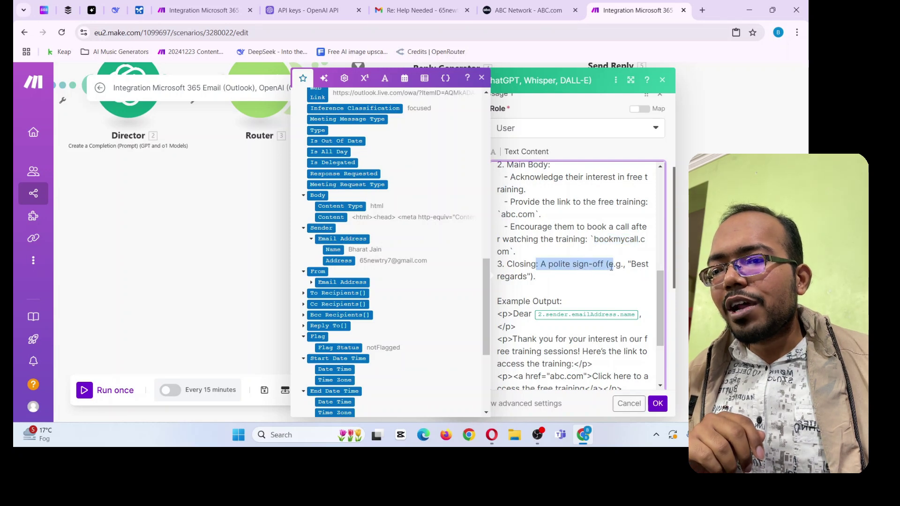
left_click(633, 276)
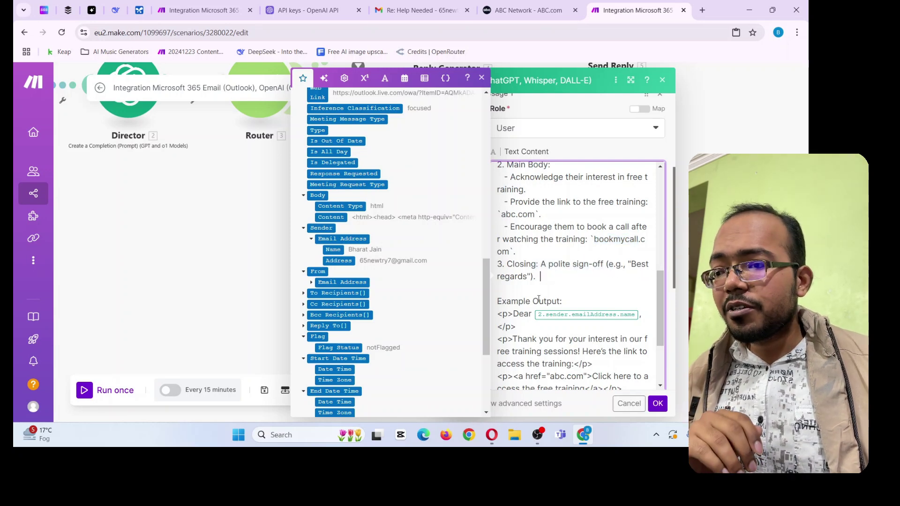
left_click_drag(498, 303, 560, 304)
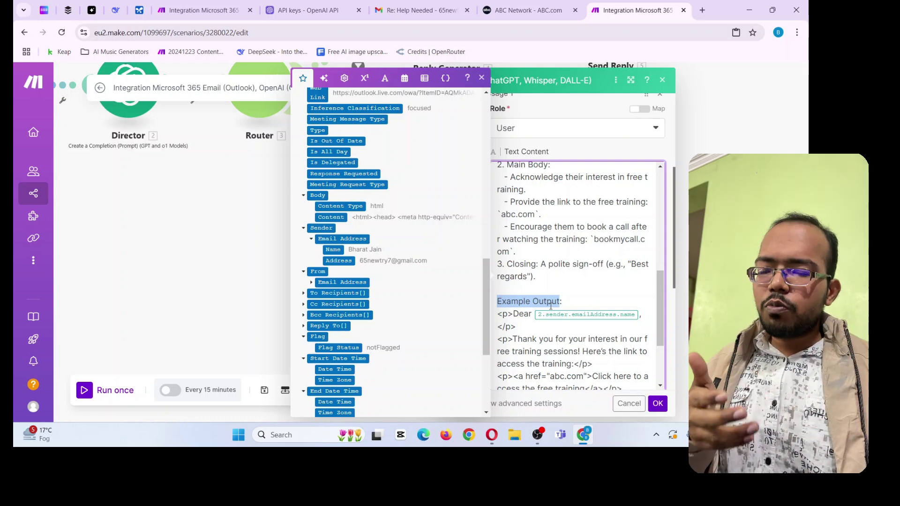
scroll(551, 306, "down", 2)
left_click_drag(502, 245, 559, 345)
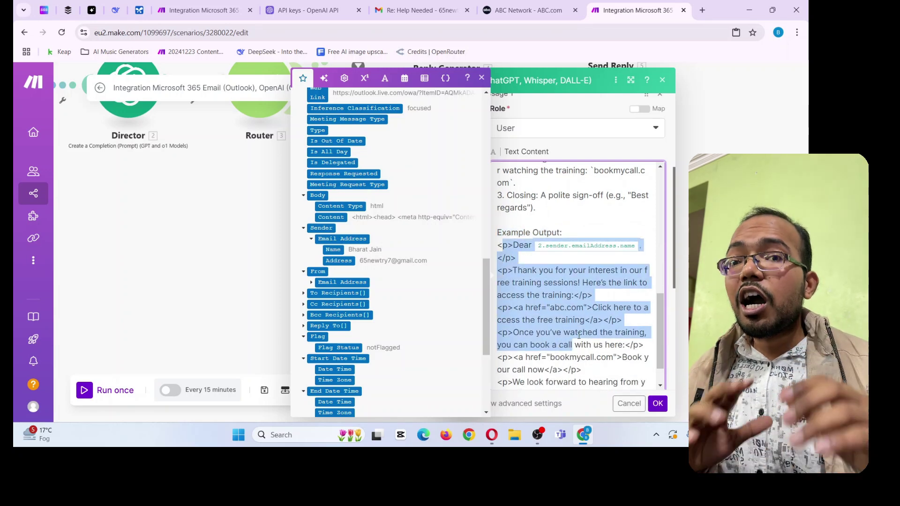
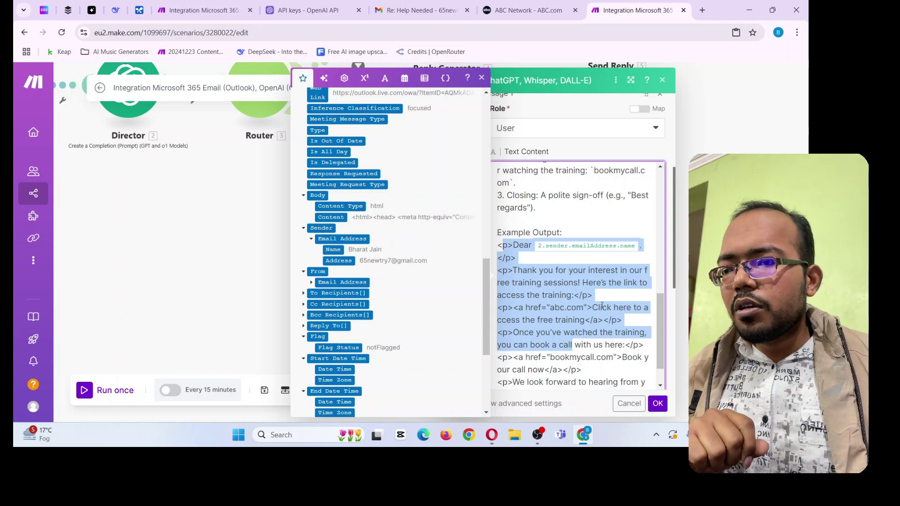
Replace the placeholder after 'Dear' with the trigger's Sender > Email Address > Name field
left_click(603, 307)
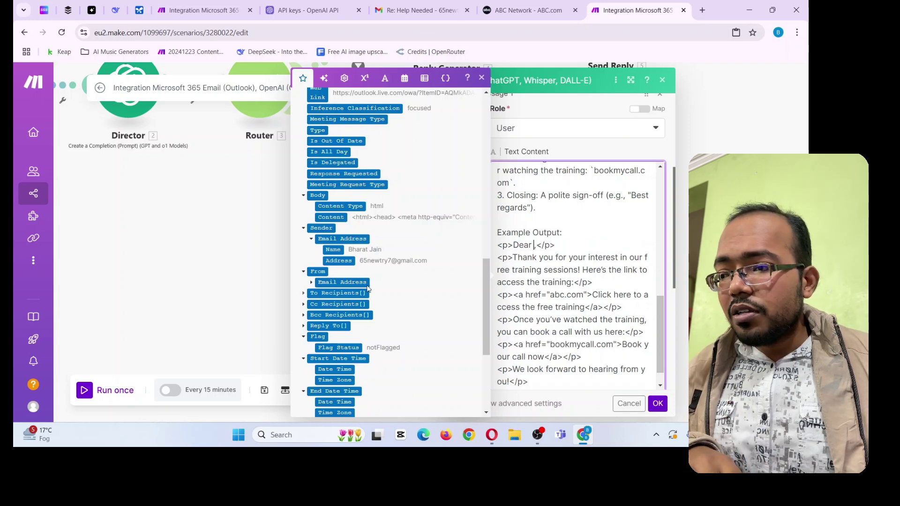
left_click(332, 249)
scroll(562, 309, "down", 1)
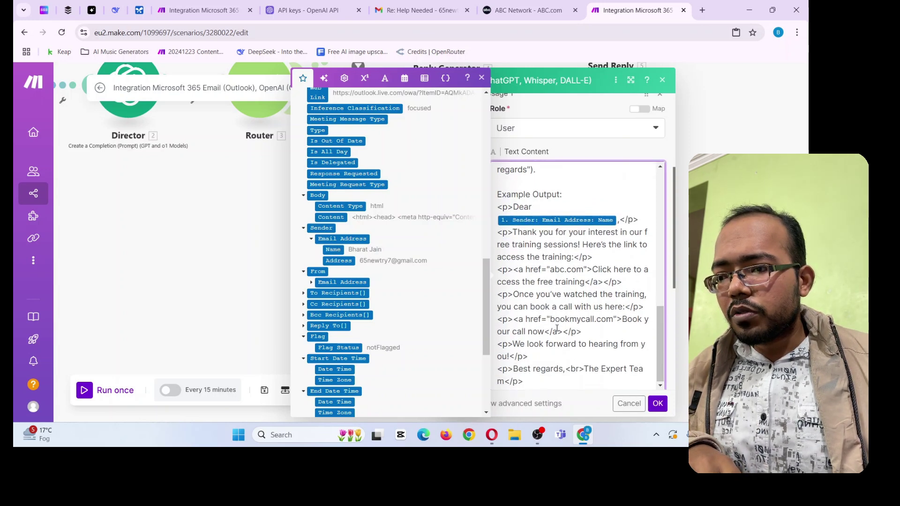
Close the prompt editor and clear the old mapped result from Send Reply 7's email body
left_click(658, 404)
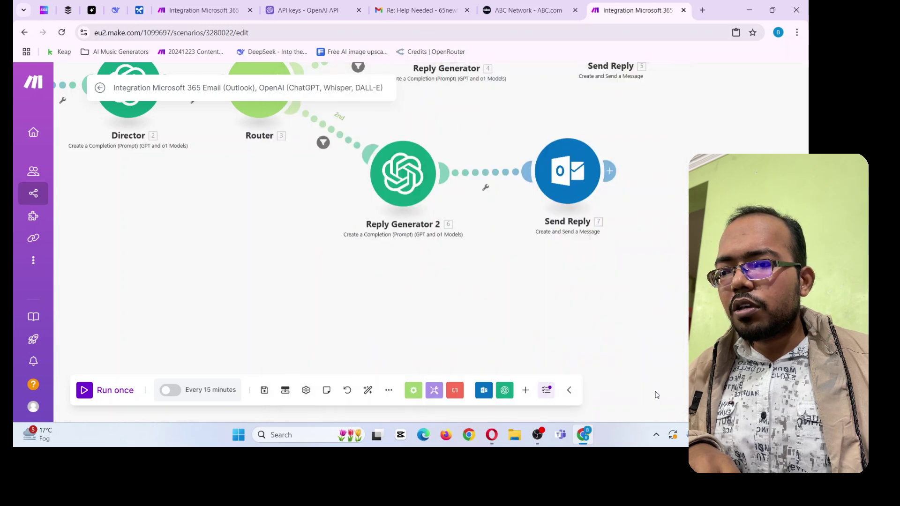
left_click_drag(543, 253, 563, 310)
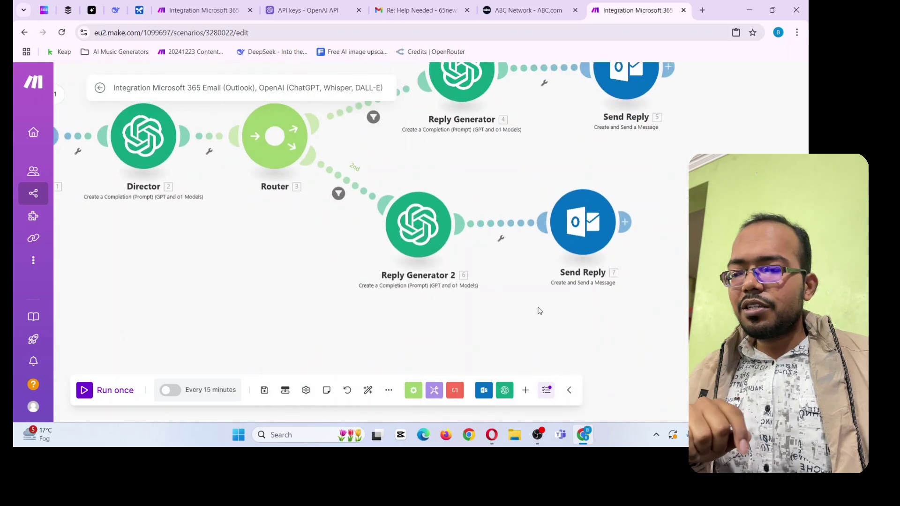
left_click(584, 245)
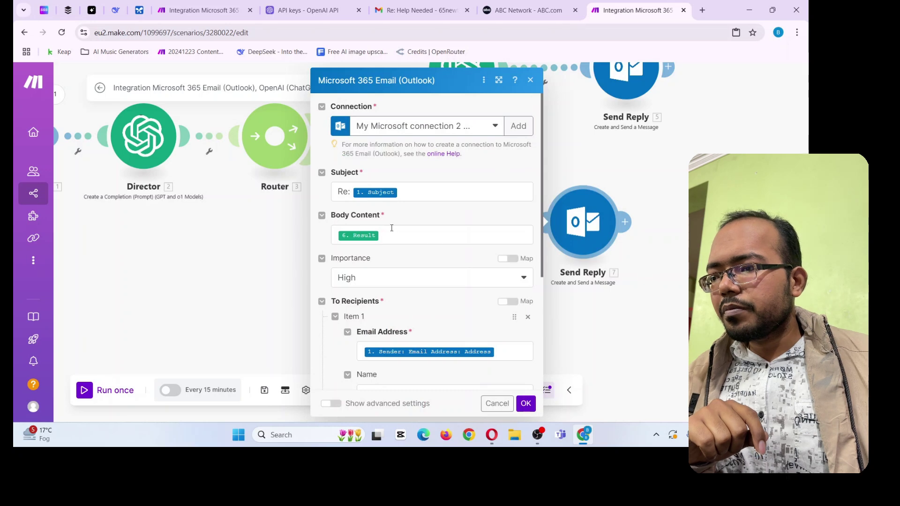
left_click(392, 231)
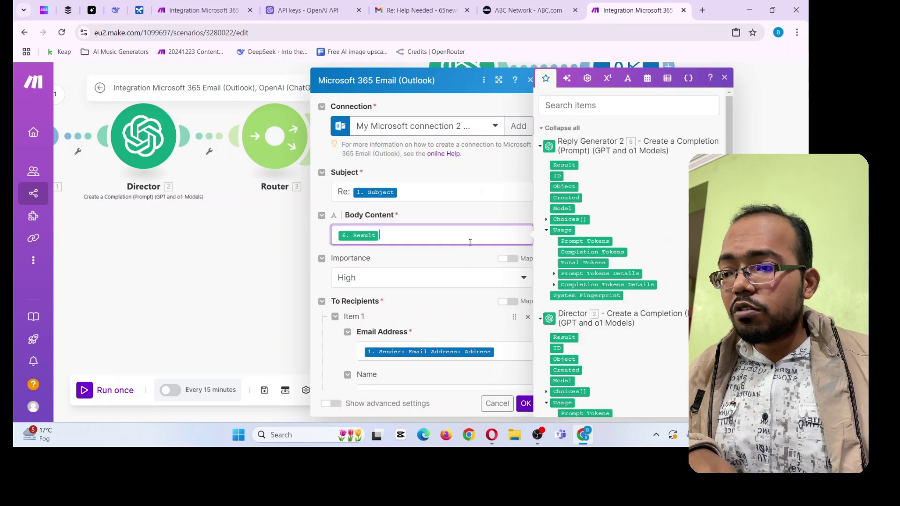
key("BackSpace")
scroll(587, 213, "down", 3)
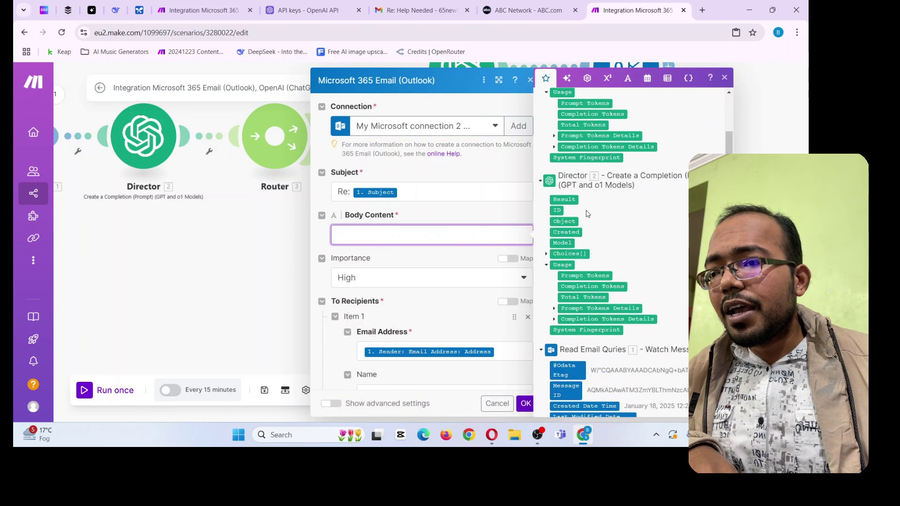
scroll(587, 214, "up", 5)
Map Reply Generator 2's 6. Result into the Body Content and save the scenario
left_click(563, 165)
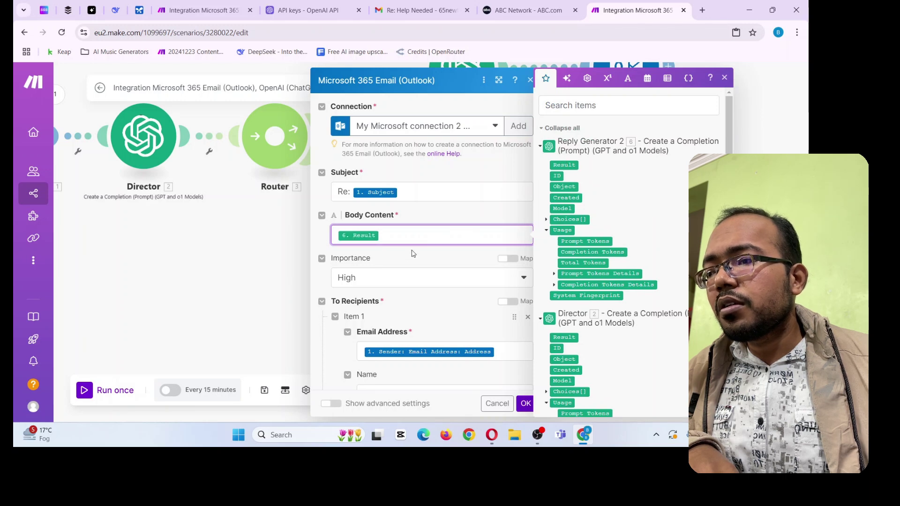
scroll(384, 297, "down", 2)
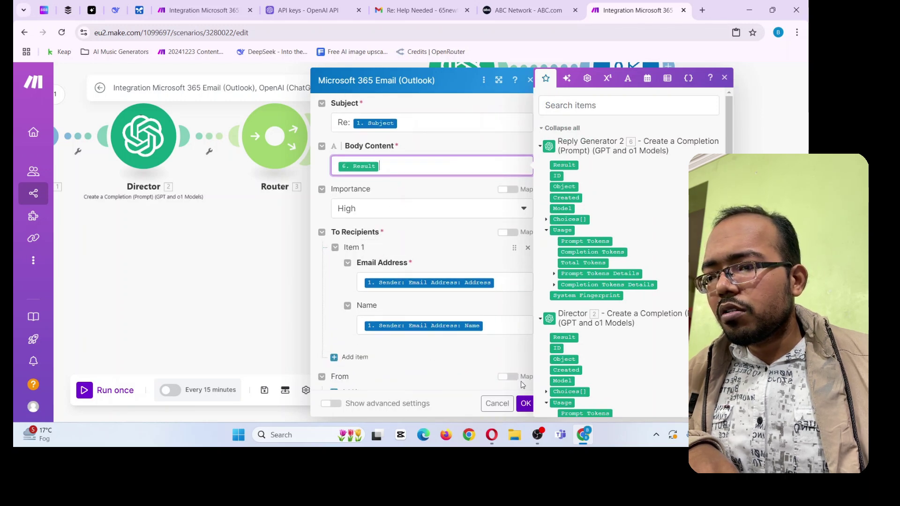
left_click(526, 404)
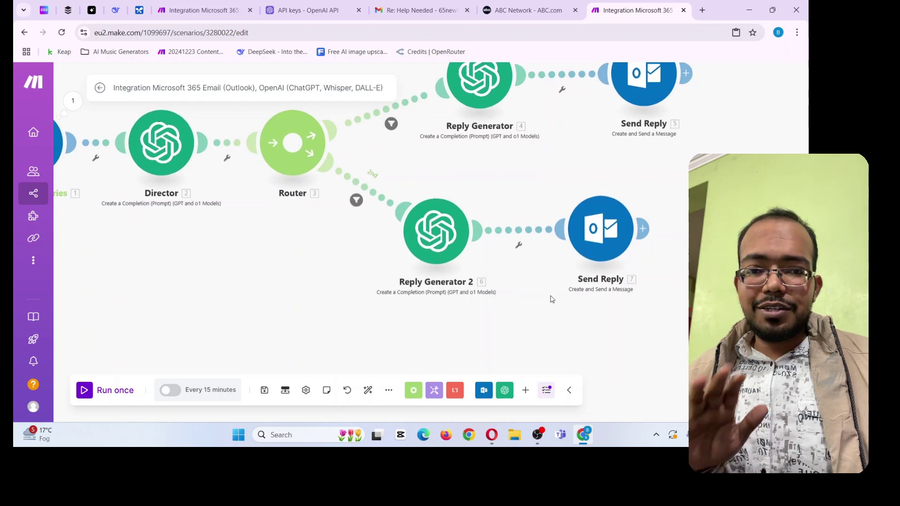
left_click(258, 392)
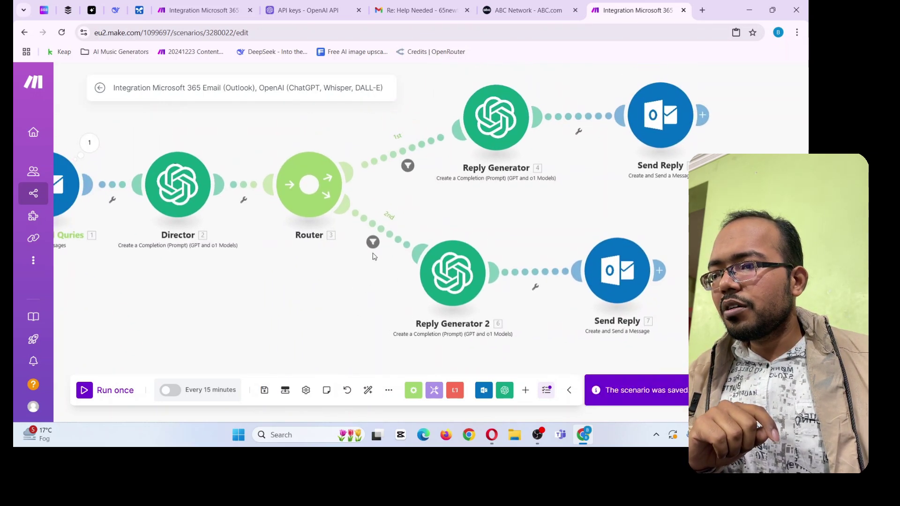
Label the router's first route filter 'Paid Programs'
left_click(372, 242)
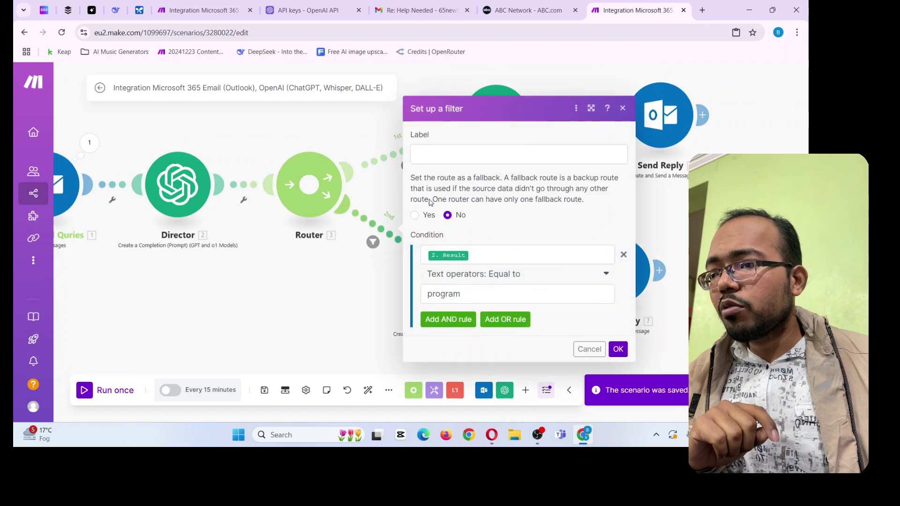
left_click(432, 153)
type("Paid Programs")
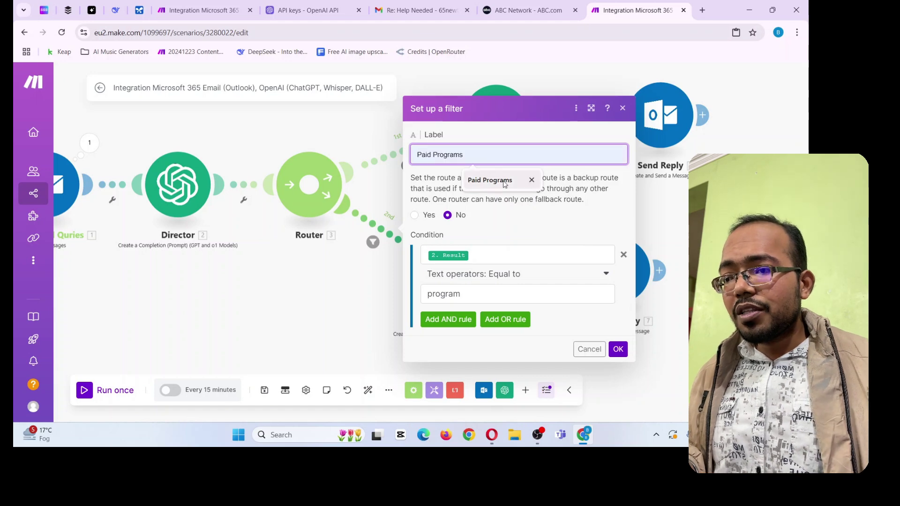
left_click(490, 180)
left_click(618, 349)
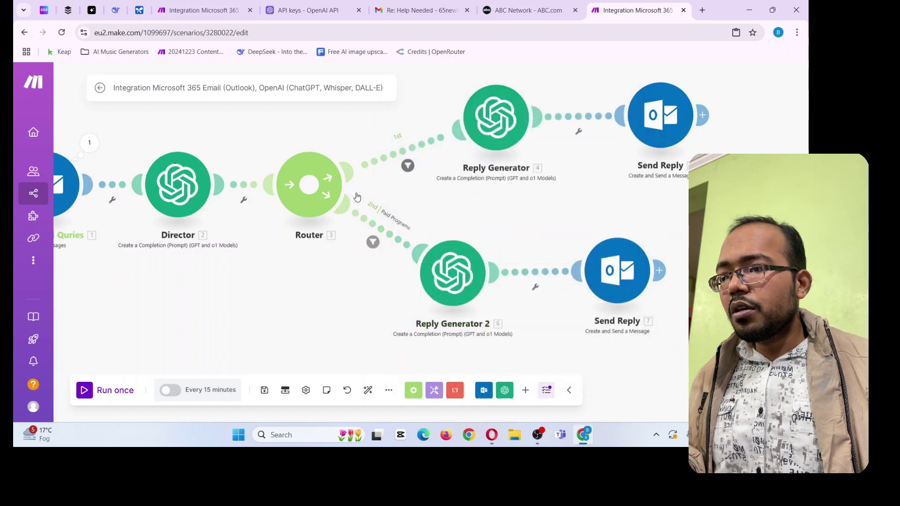
left_click(409, 166)
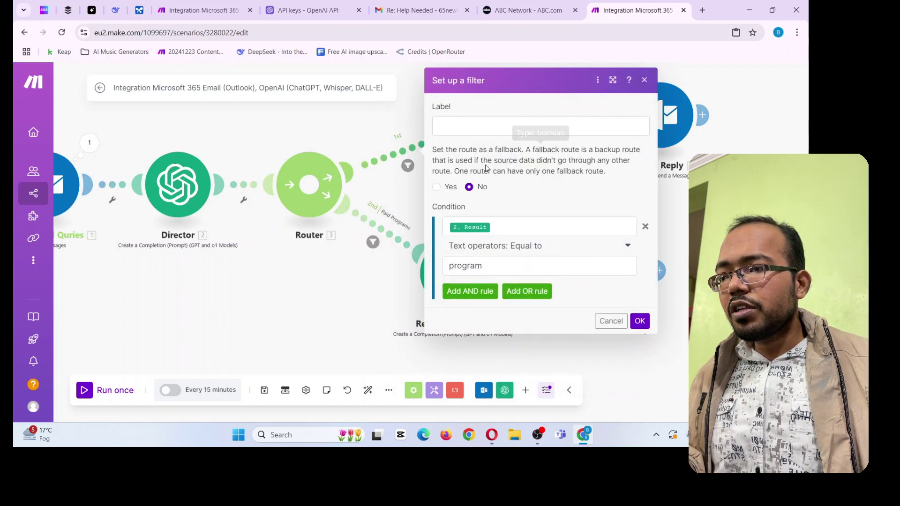
left_click(477, 127)
type("Free Trainings")
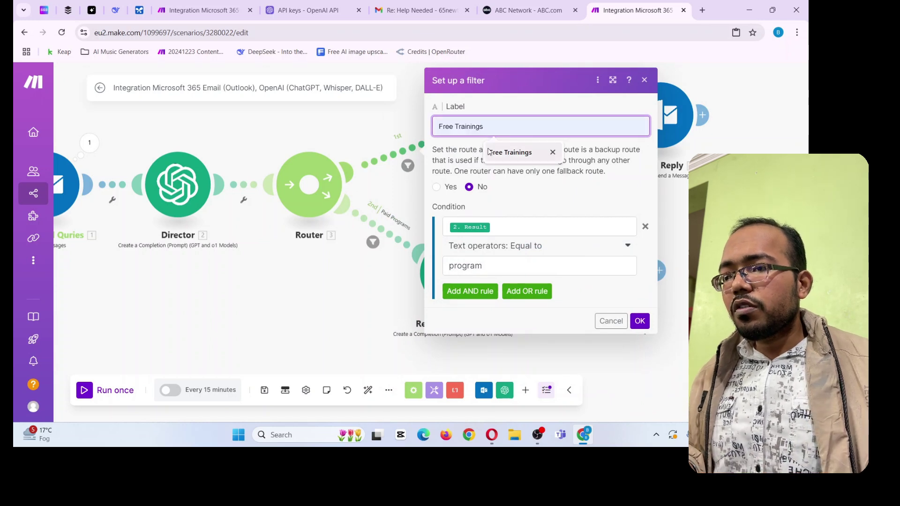
left_click(492, 151)
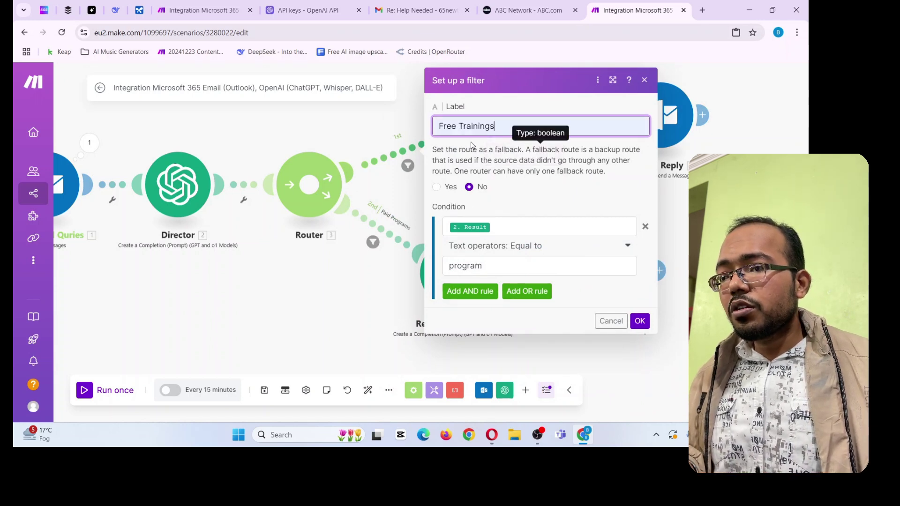
left_click_drag(473, 126, 424, 133)
type("Pa")
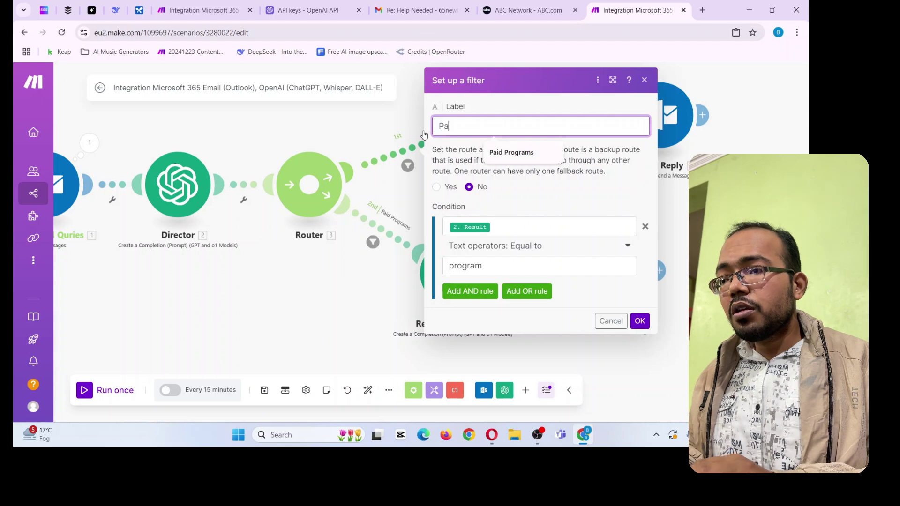
type("id Programs")
left_click(511, 153)
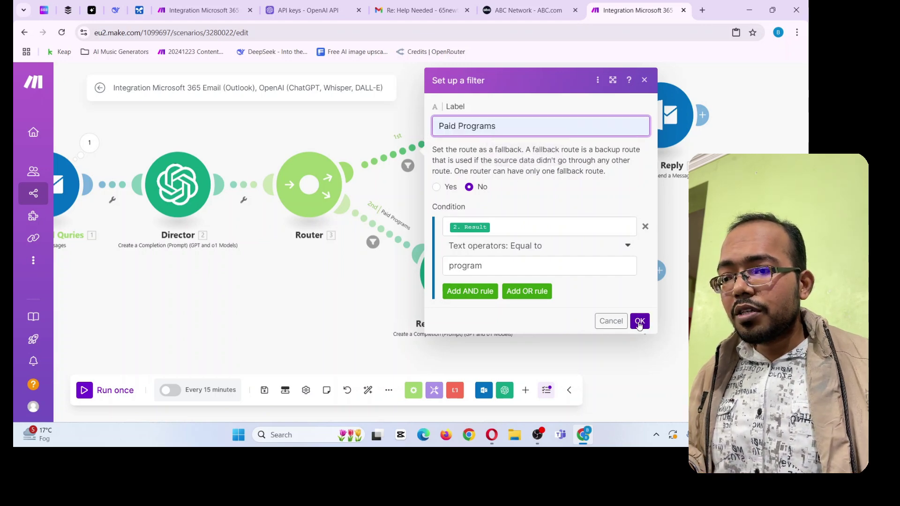
left_click(640, 322)
Rename the second route 'Free Trainings' and change its condition value from program to free-training
left_click(373, 242)
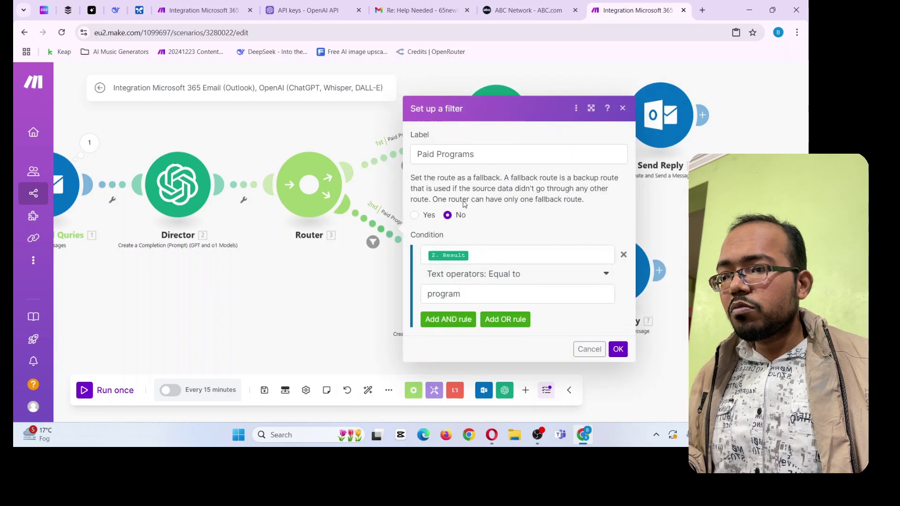
triple_click(463, 162)
type("Free")
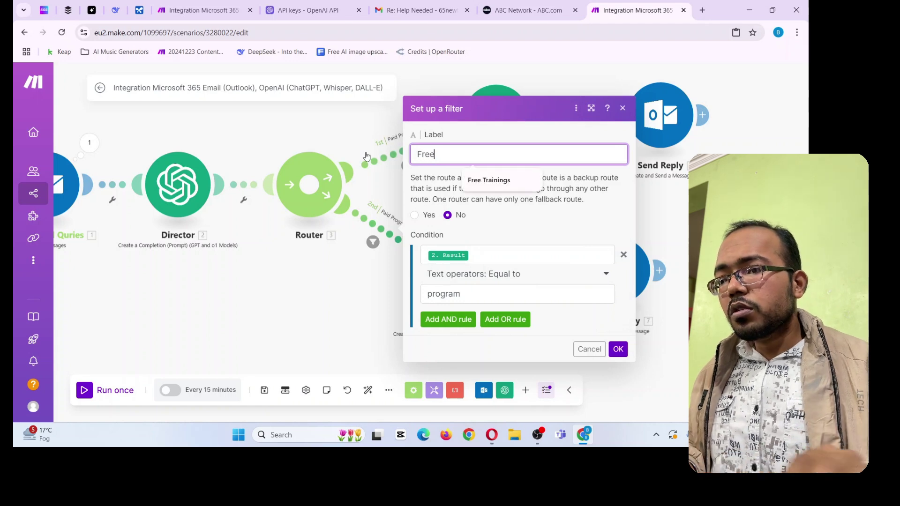
left_click(488, 180)
left_click(450, 294)
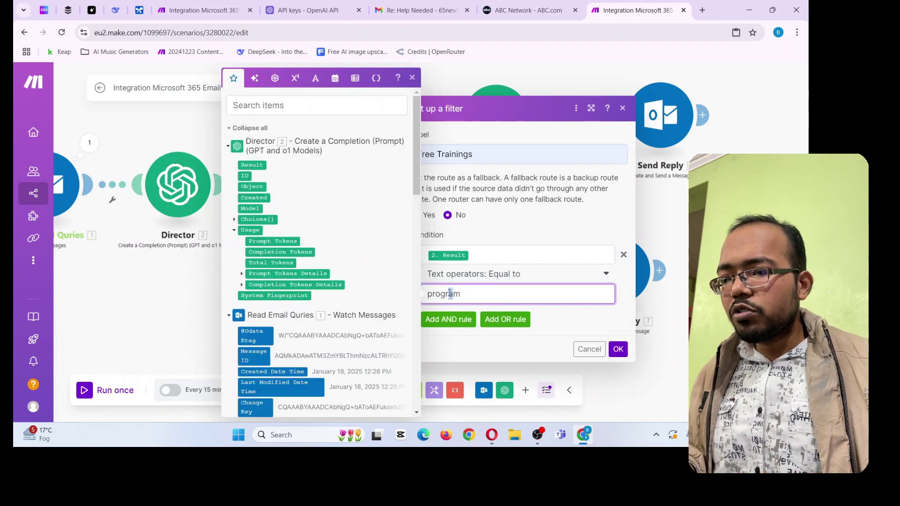
double_click(436, 293)
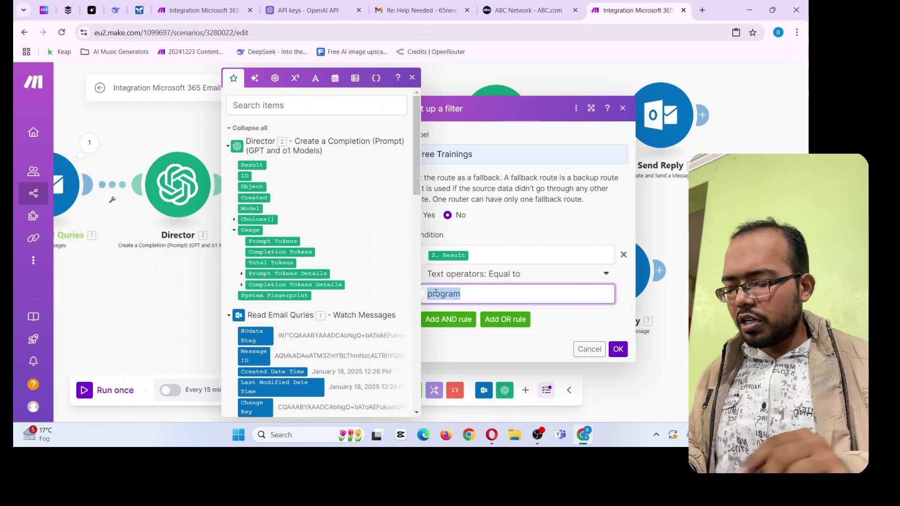
type("free")
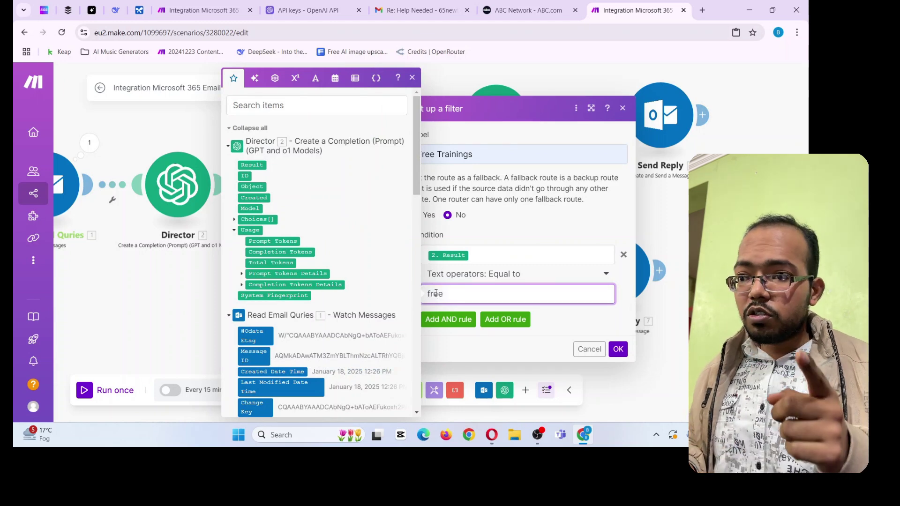
type("-trai")
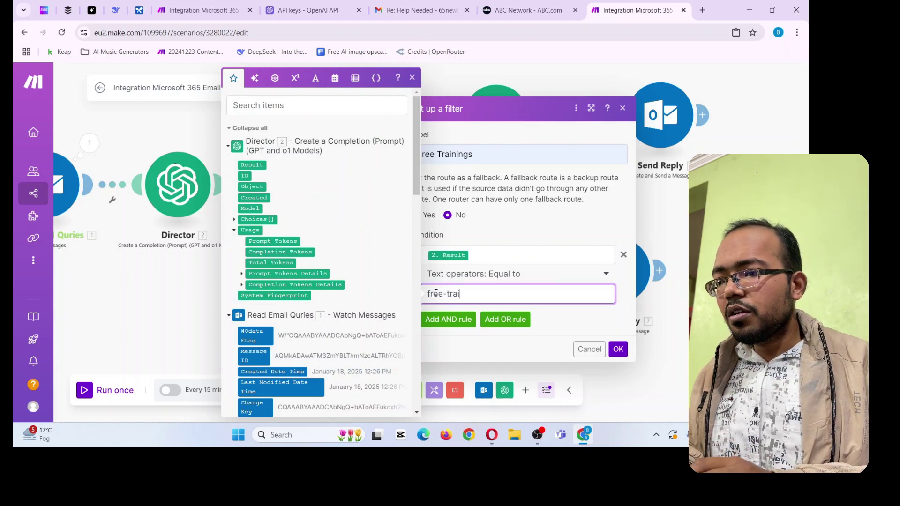
type("ning")
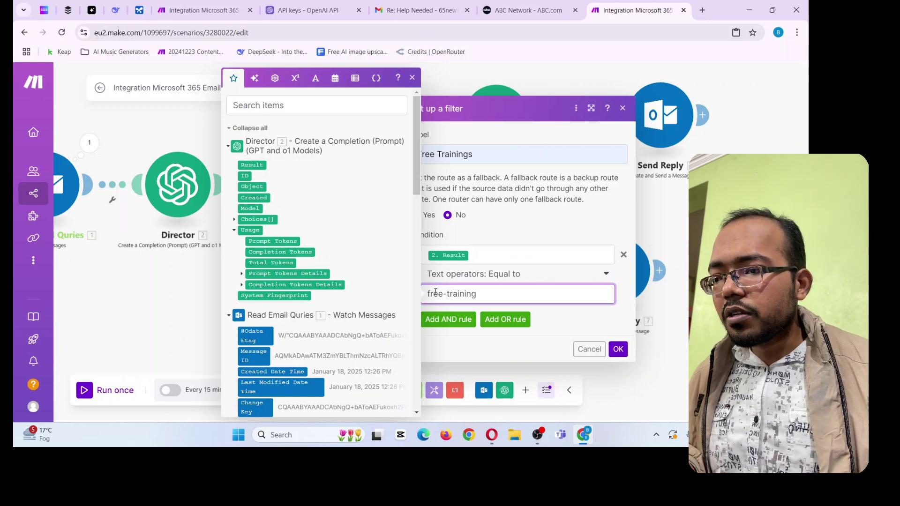
left_click(618, 349)
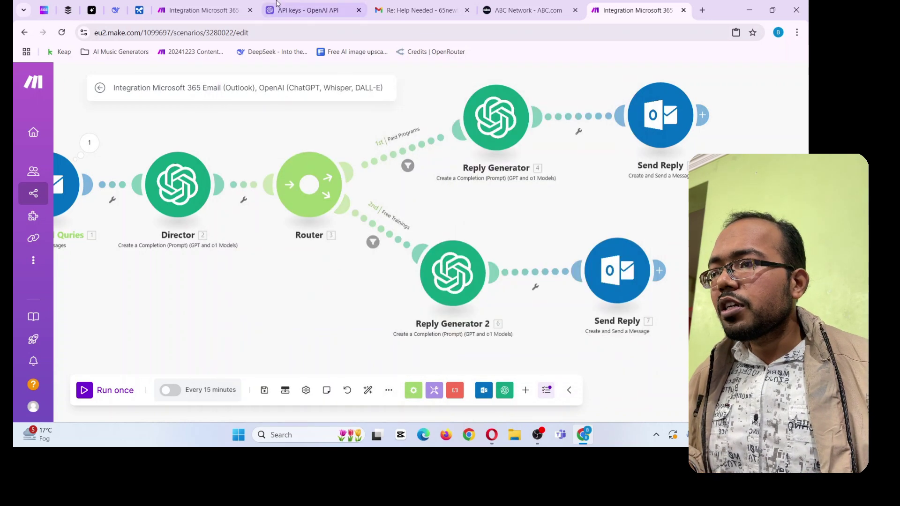
In the other scenario, inspect the Free Trainings route filter and copy its free-training value
left_click(202, 10)
left_click(446, 209)
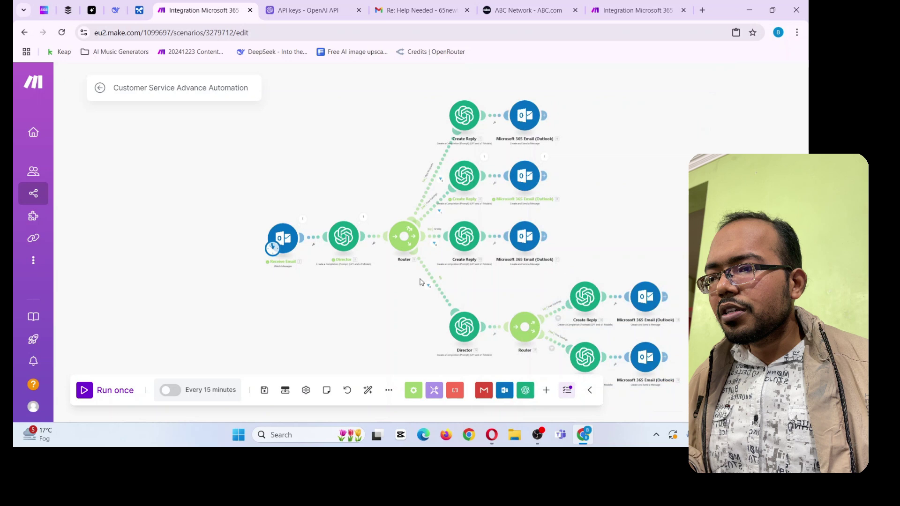
left_click(440, 213)
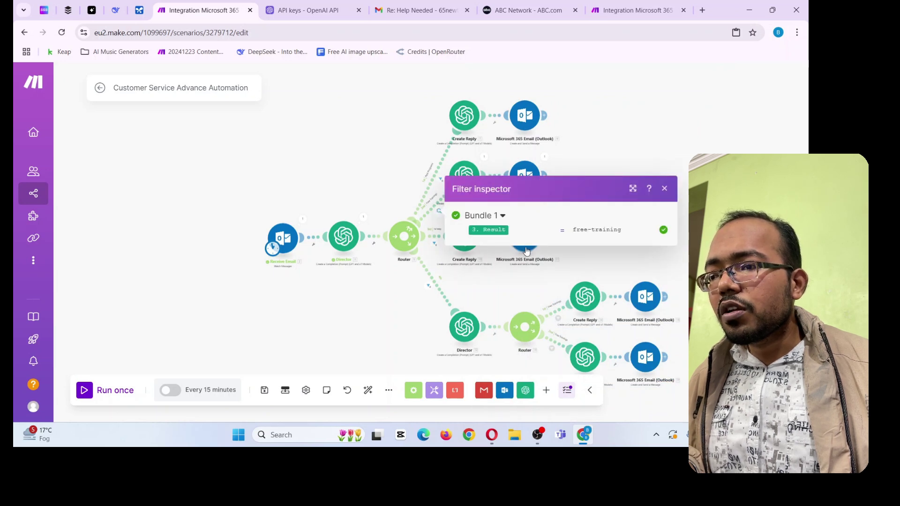
left_click(441, 180)
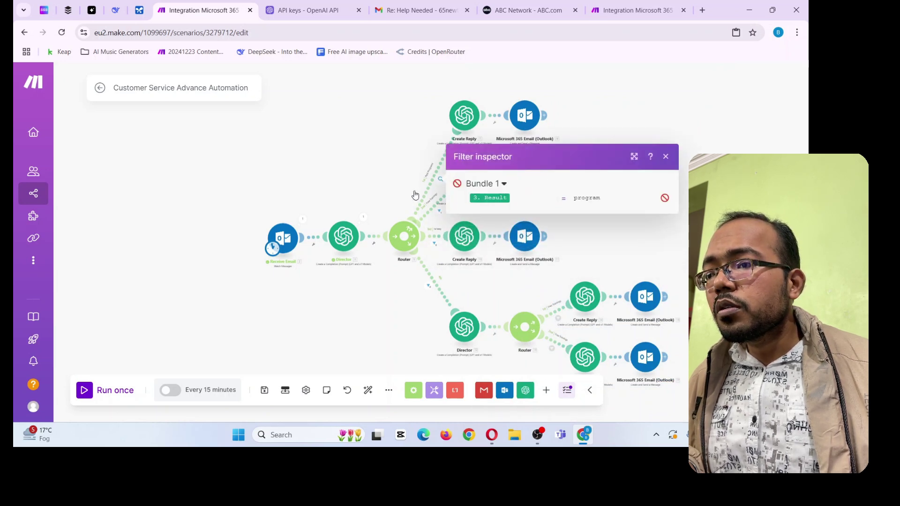
left_click(383, 191)
left_click(428, 217)
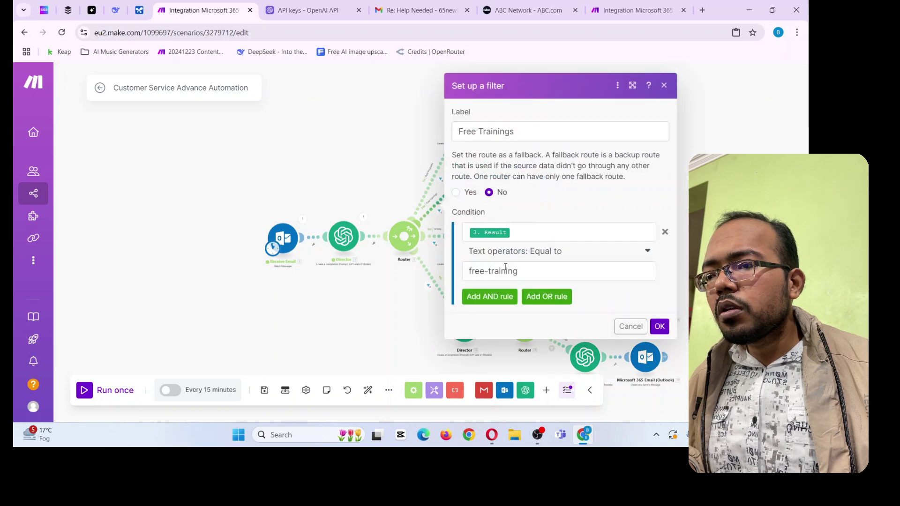
left_click(506, 266)
key("ctrl+9")
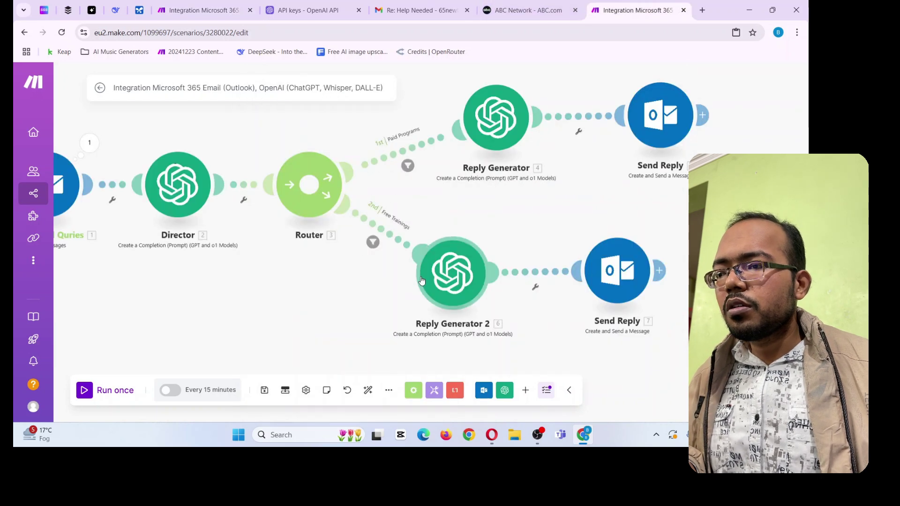
Set the second route's filter value to free-training, save, and auto-align the modules
left_click(373, 242)
left_click(466, 294)
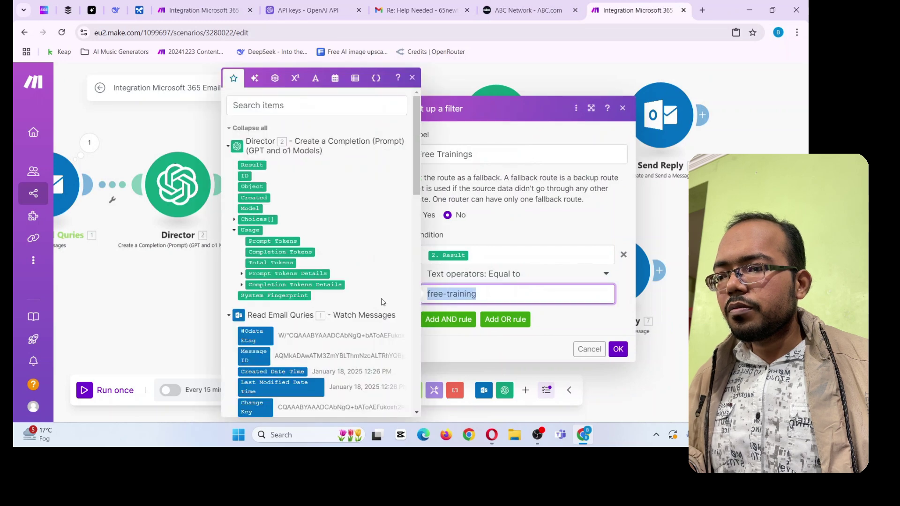
left_click(618, 349)
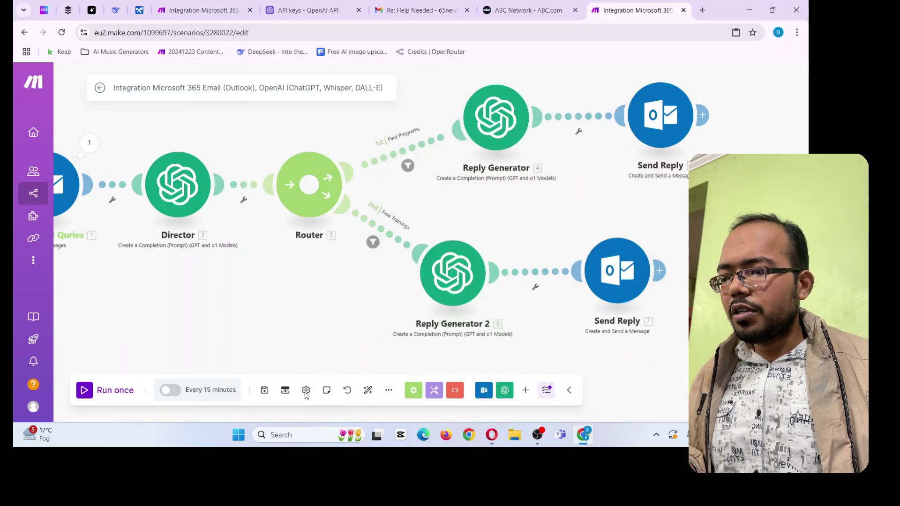
left_click(264, 391)
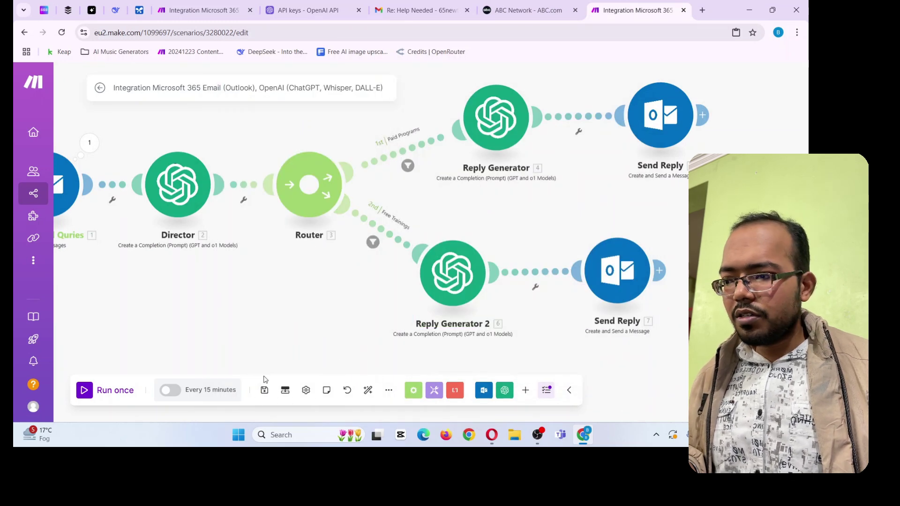
left_click(368, 391)
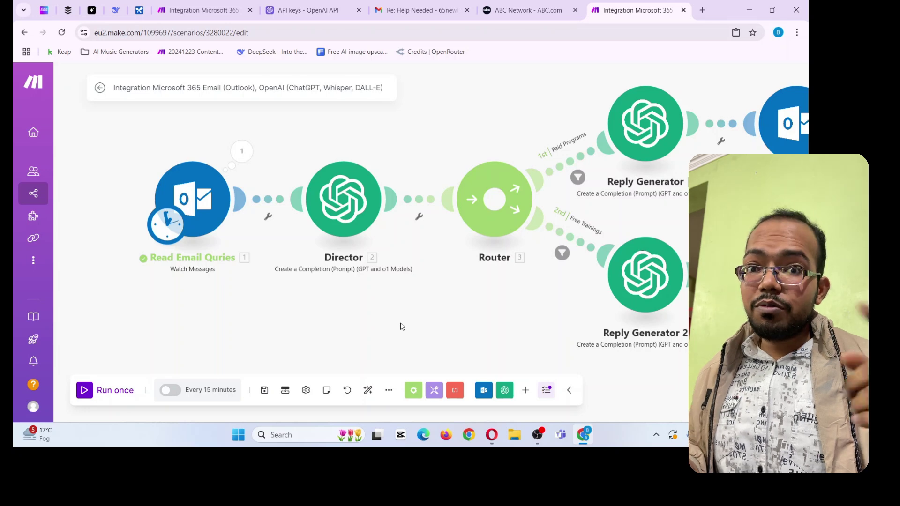
left_click_drag(438, 333, 383, 325)
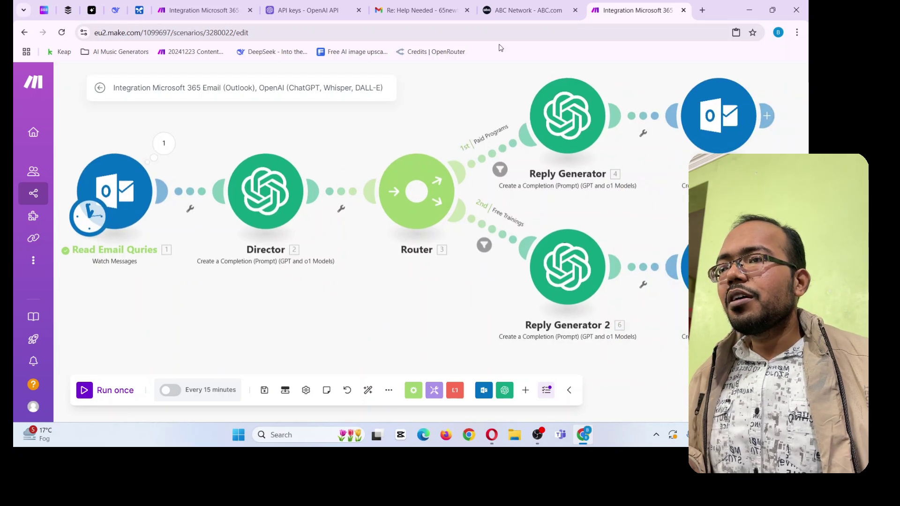
Go back to the Gmail inbox and start a blank new email
left_click(440, 9)
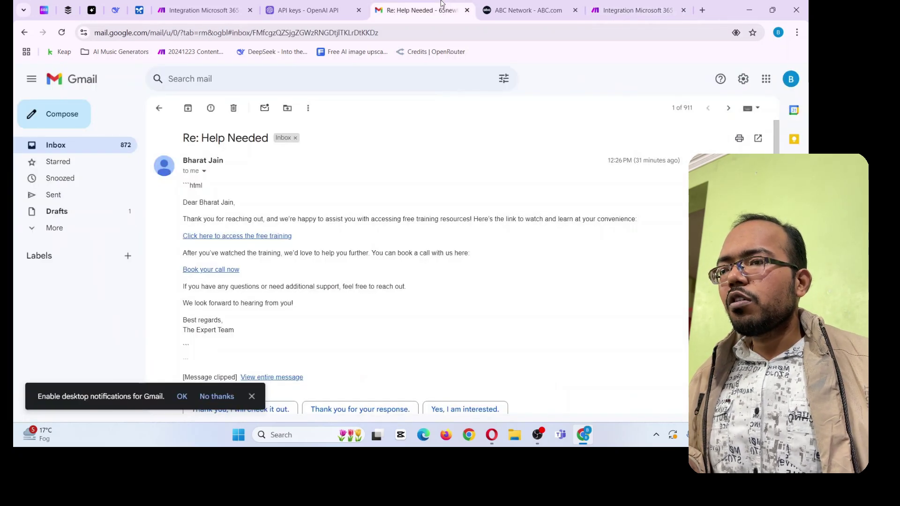
left_click(159, 108)
left_click(56, 123)
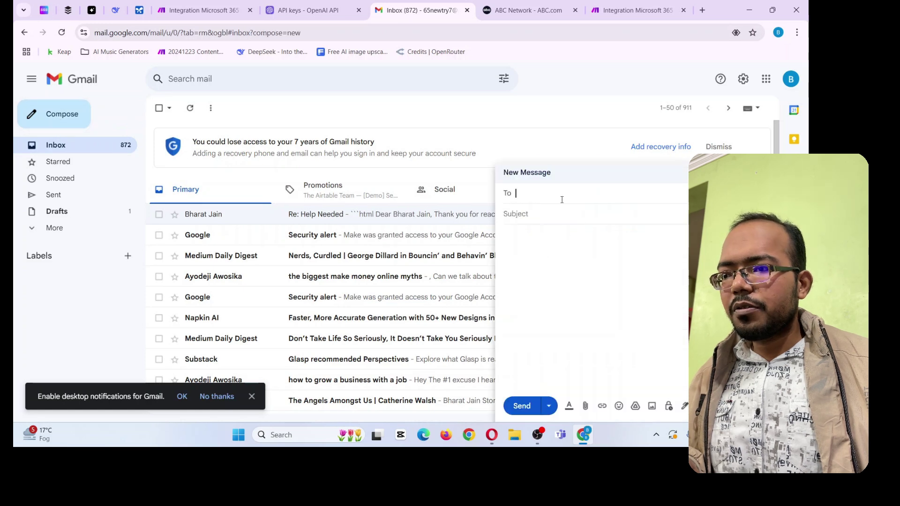
Address the email to the automation's Outlook address with the subject 'Hey there'
type("youtr")
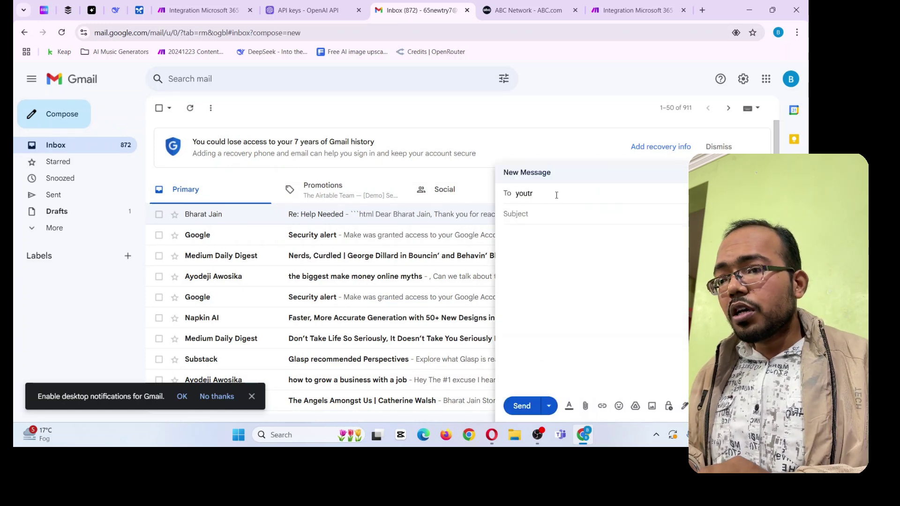
key("BackSpace")
key("BackSpace")
type("r")
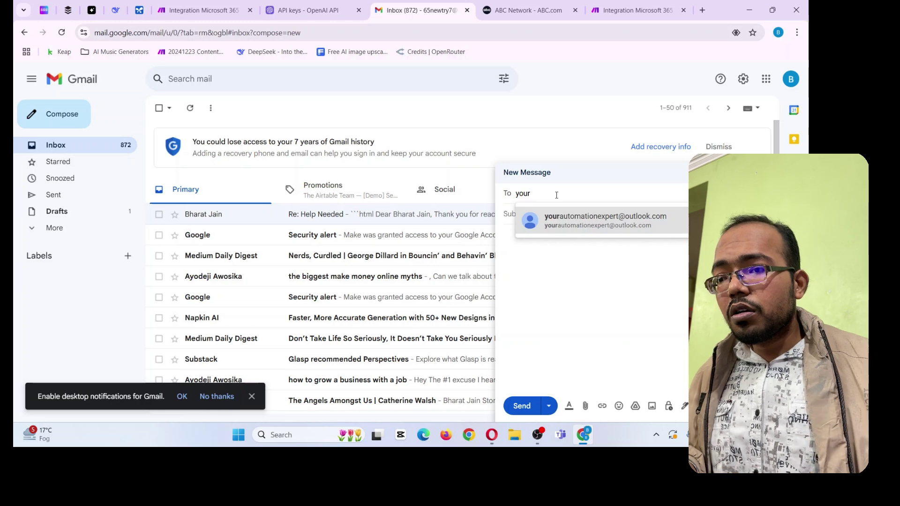
left_click(616, 226)
left_click(565, 220)
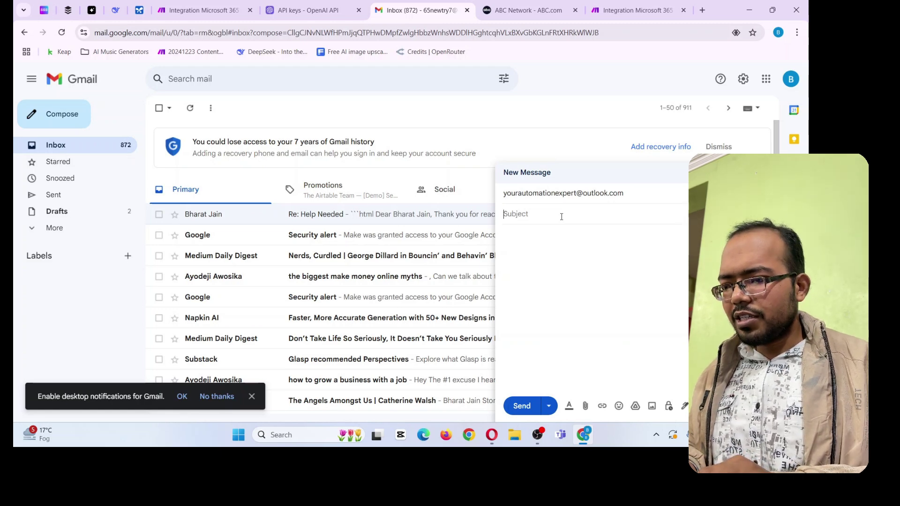
type("Hey")
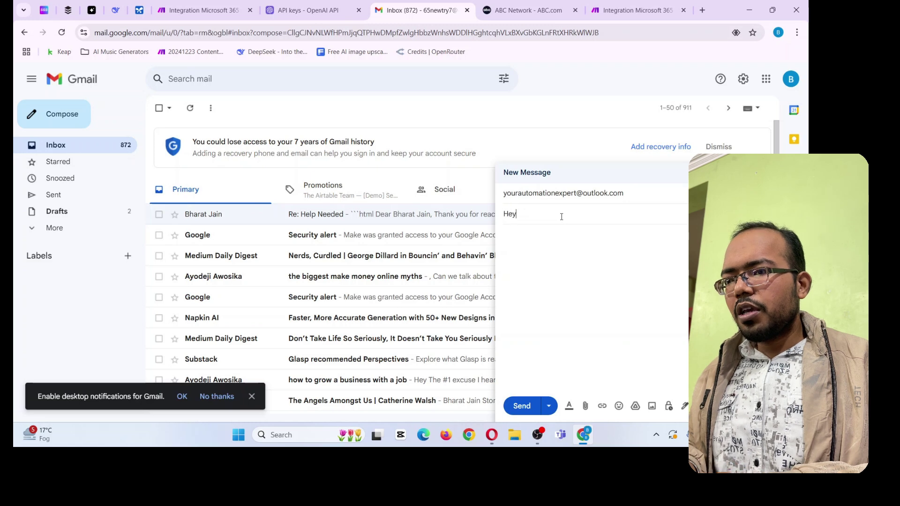
type(" there")
key("Tab")
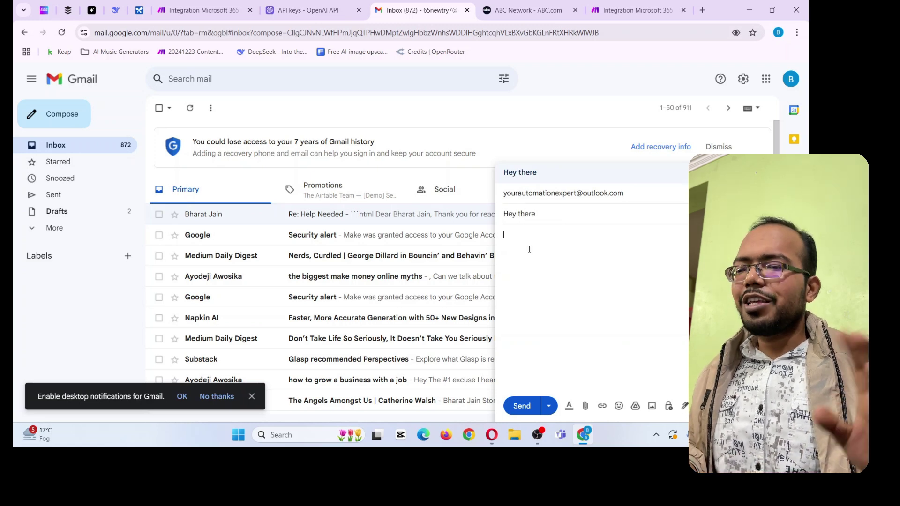
Write a body asking for the paid program link and send the email
type("hey ")
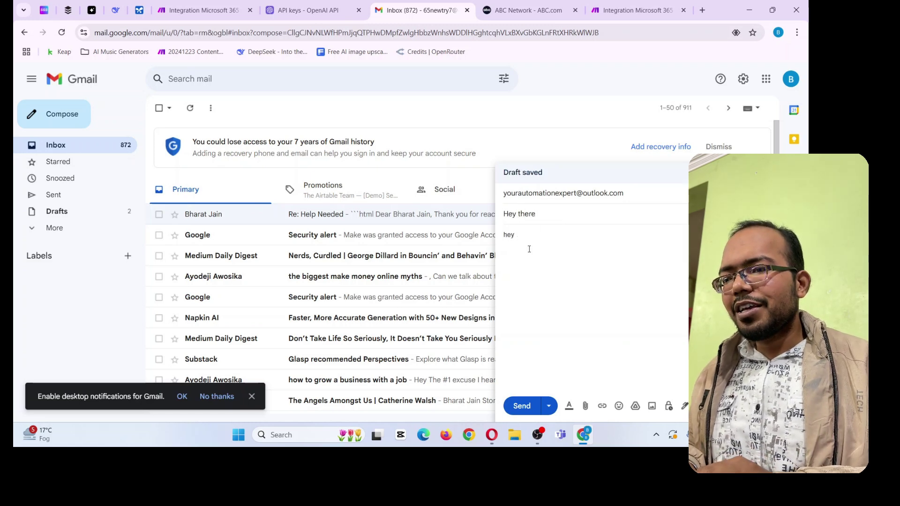
type("I")
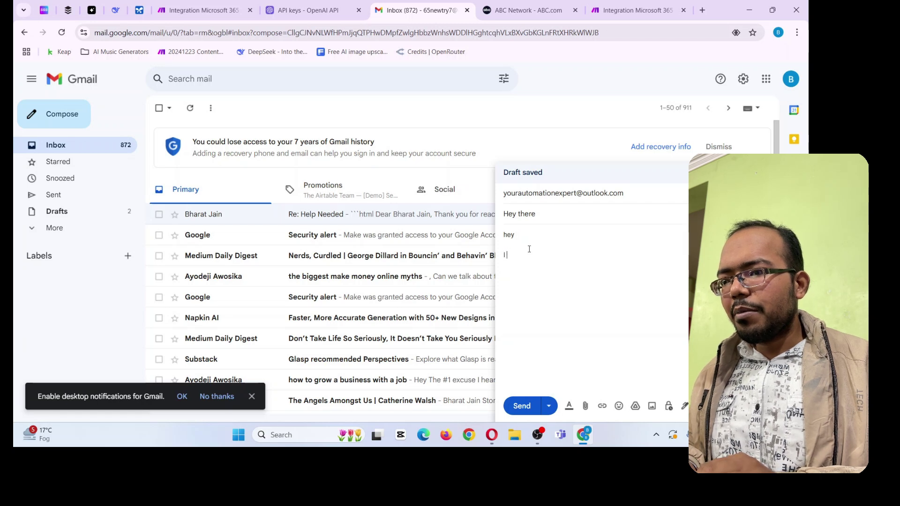
type(" am looking for t")
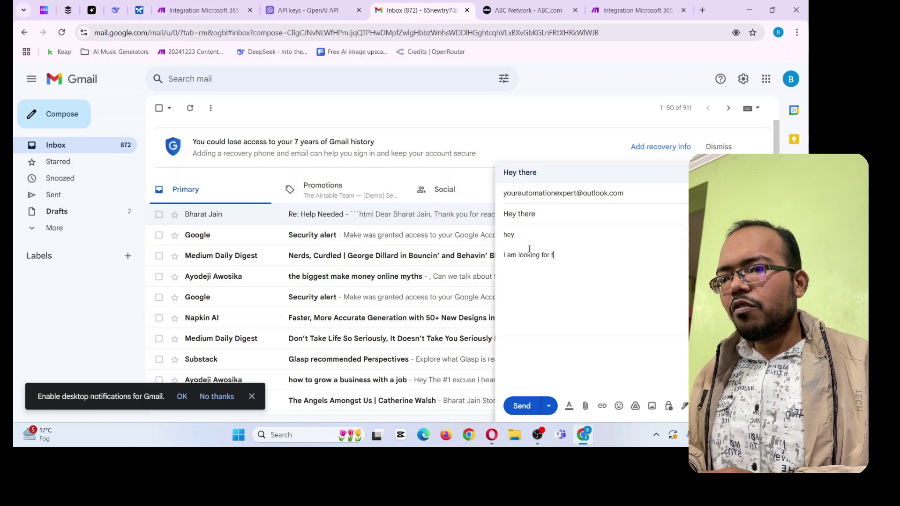
key("BackSpace")
type("your paid")
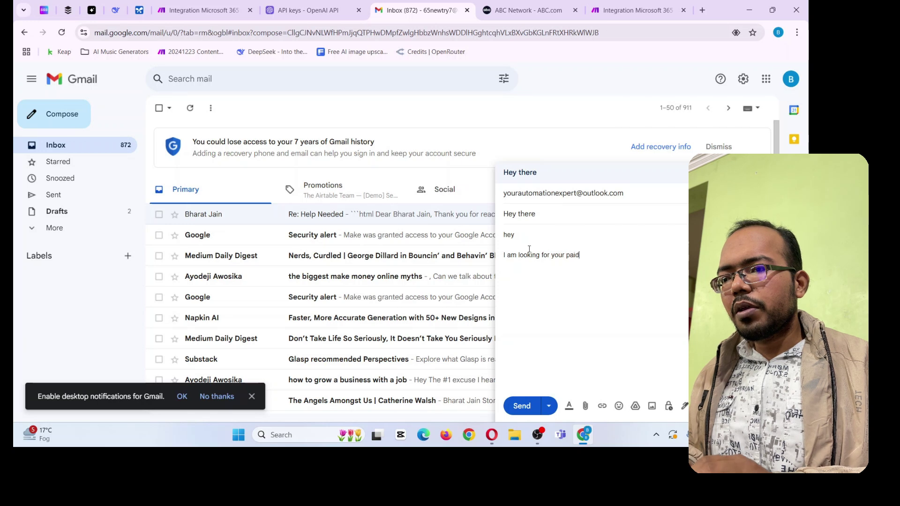
type(" program link")
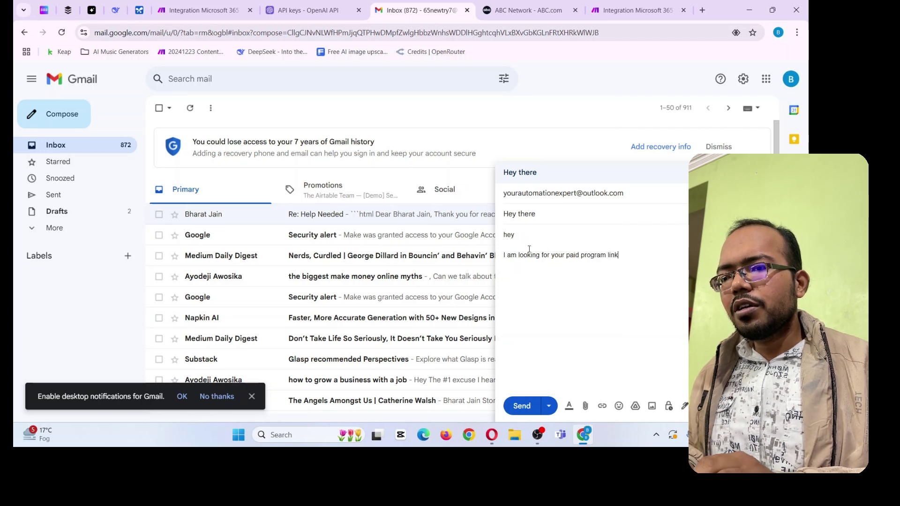
type(" but coul")
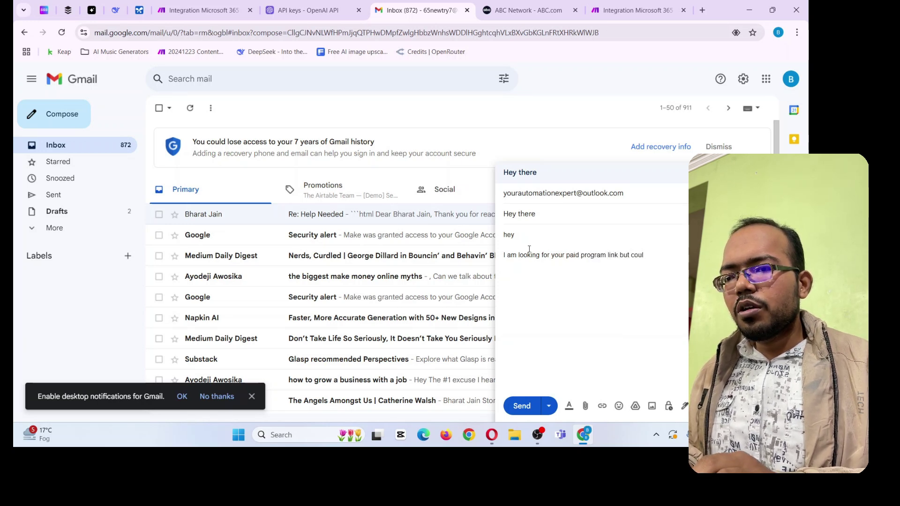
type("dn't find out, ca")
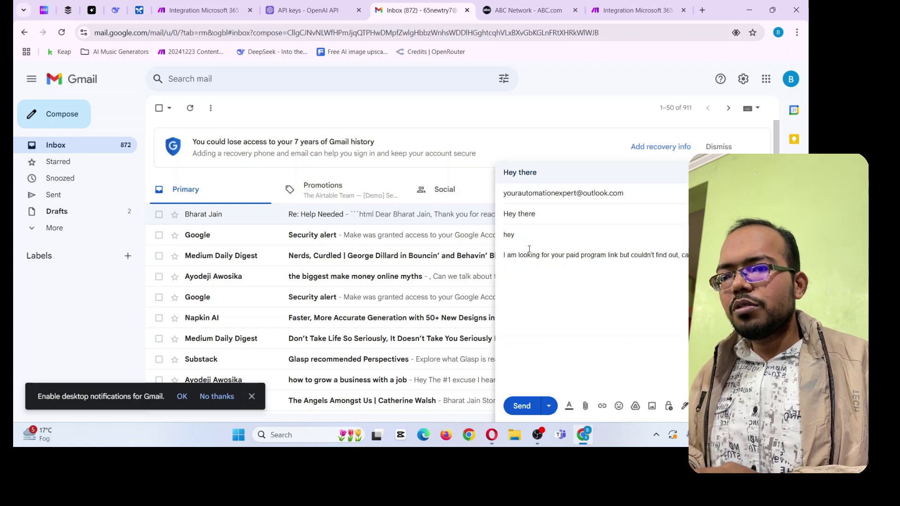
key("Return")
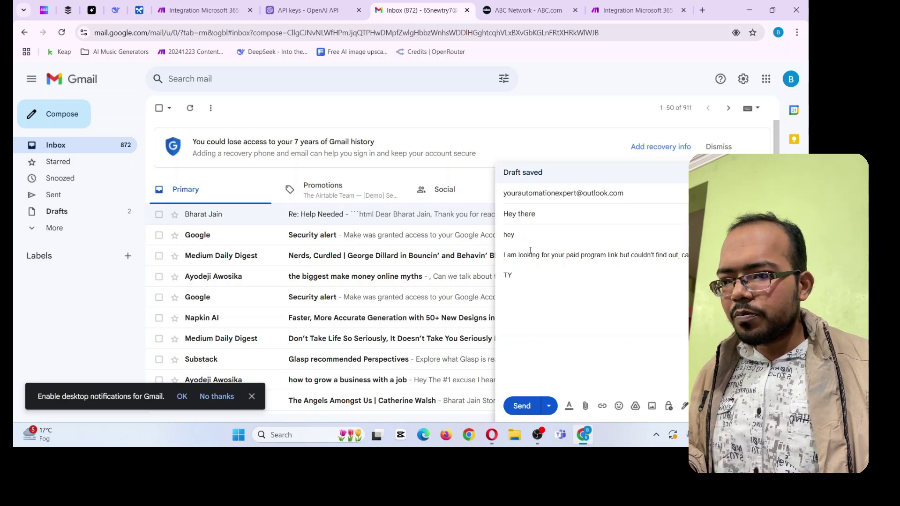
left_click(525, 405)
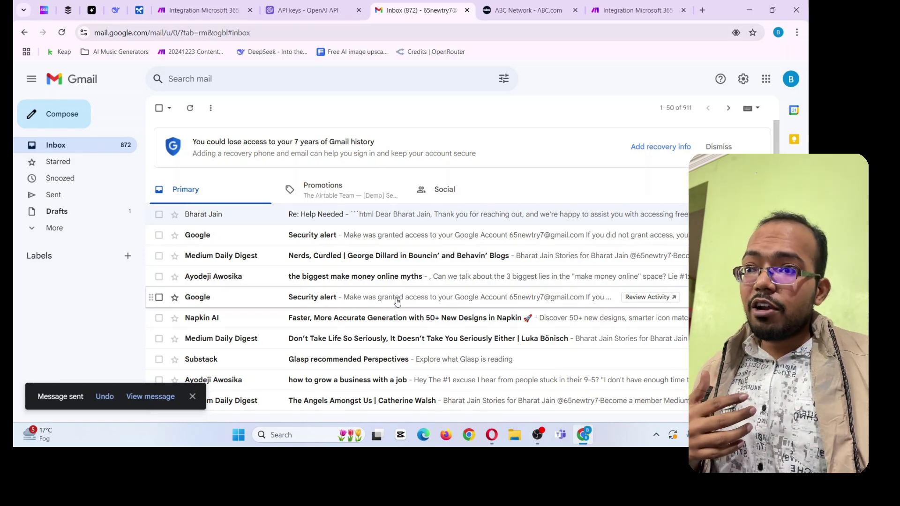
left_click(632, 6)
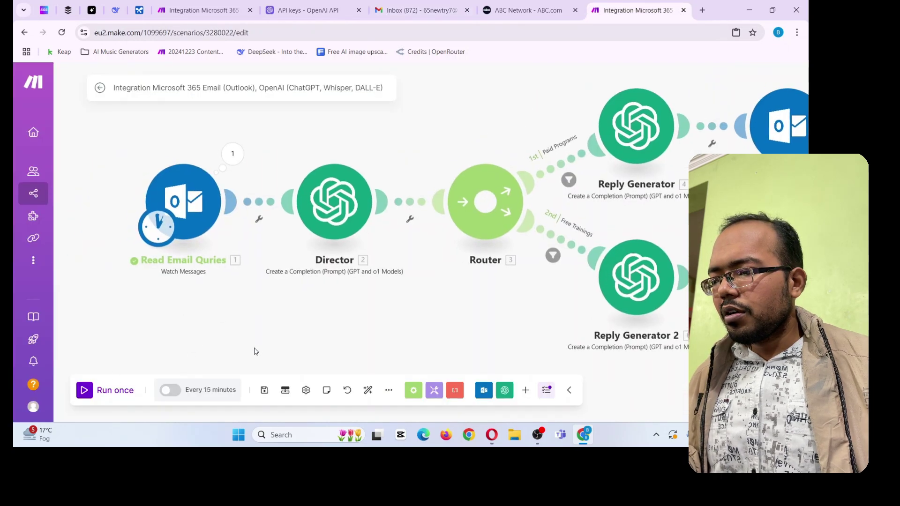
Set the Outlook trigger to start from the 'Hey there' email and run the scenario
right_click(199, 193)
left_click(241, 232)
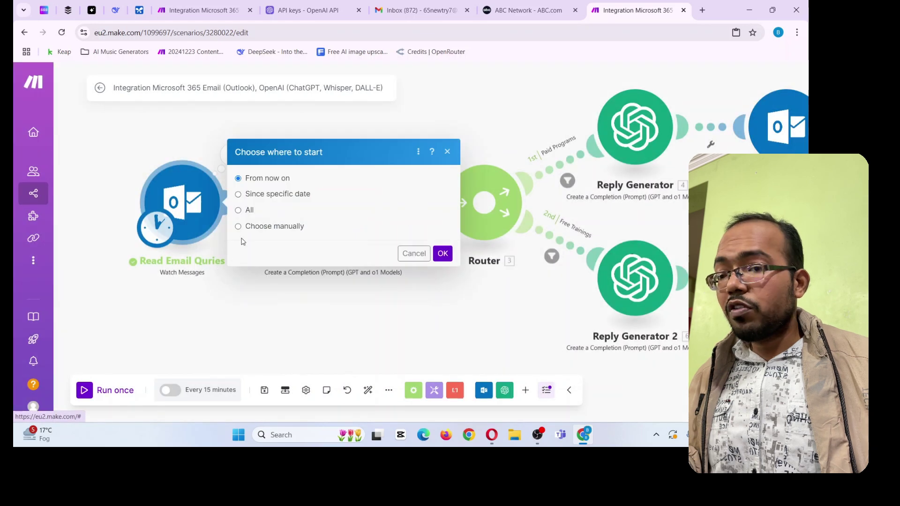
left_click(265, 229)
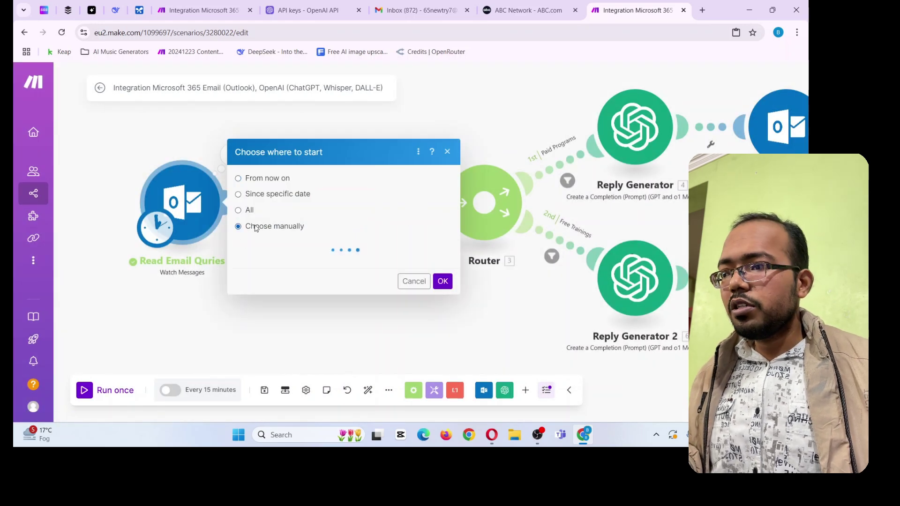
left_click(287, 206)
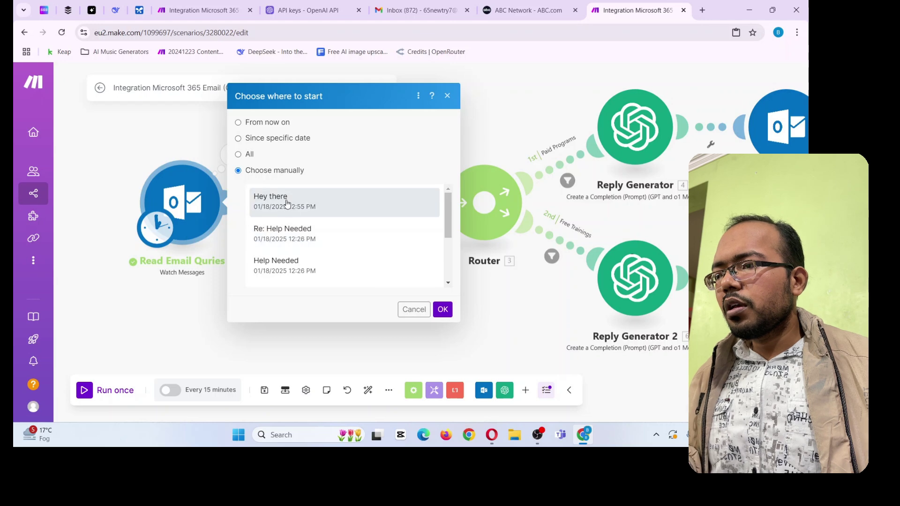
left_click(443, 310)
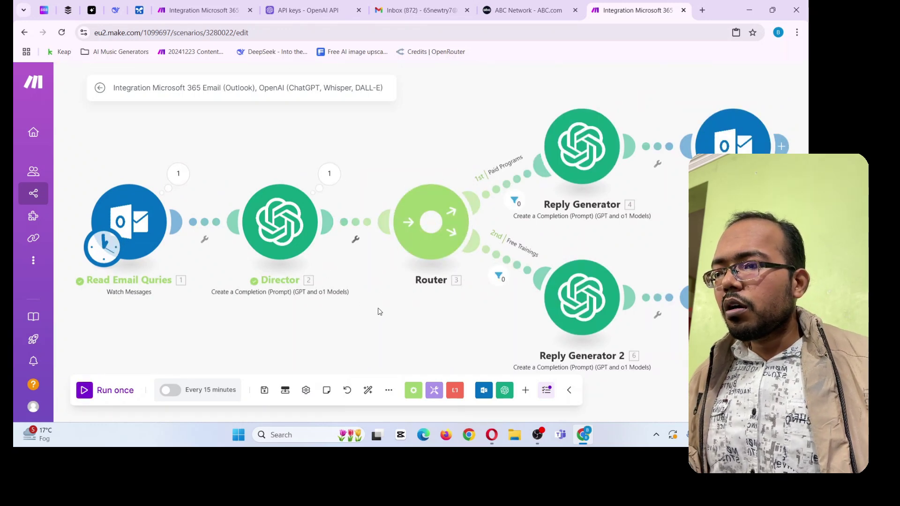
mouse_move(374, 301)
left_mouse_down()
mouse_move(383, 314)
mouse_move(382, 298)
left_mouse_up()
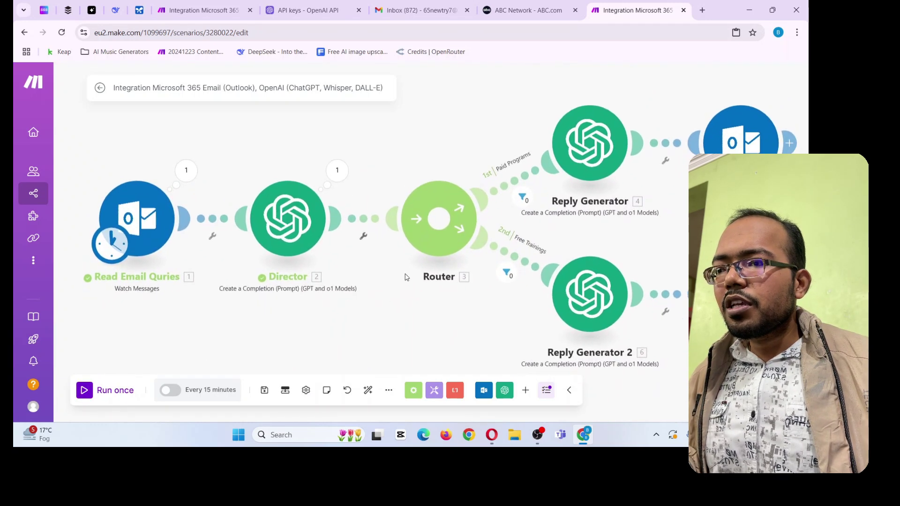
Expand the Director's output Choices > 1 > Message to confirm its result is 'program'
left_click(338, 171)
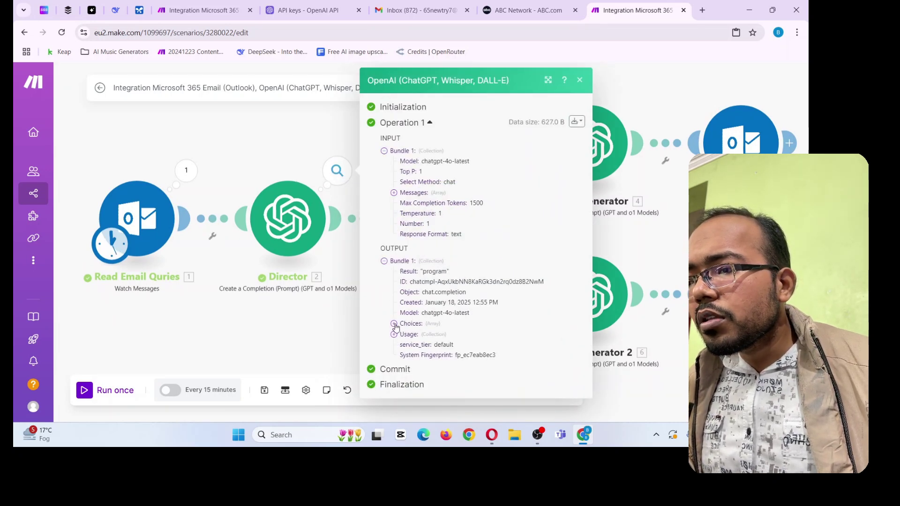
left_click(394, 324)
left_click(403, 334)
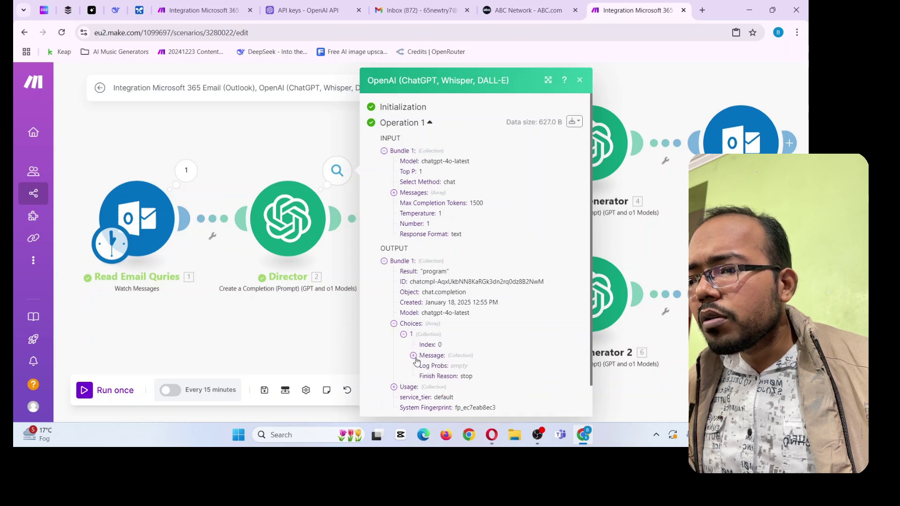
left_click(413, 356)
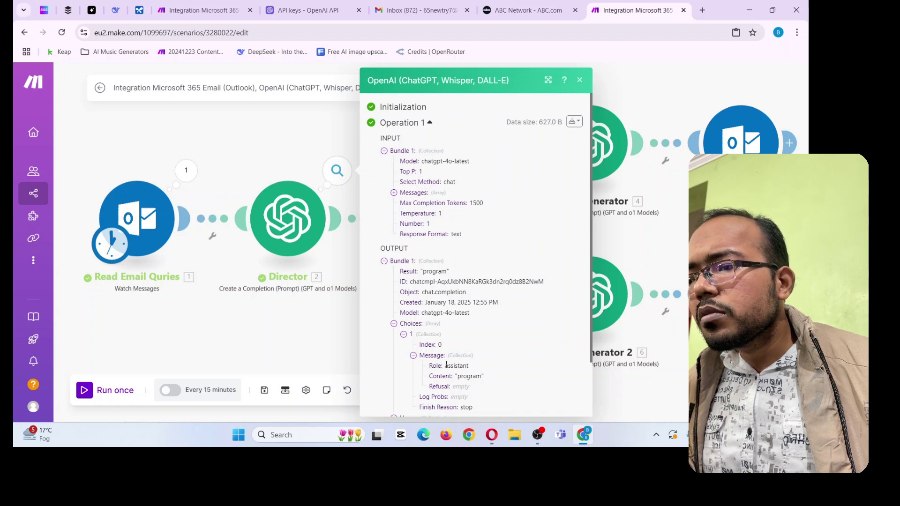
left_click(301, 346)
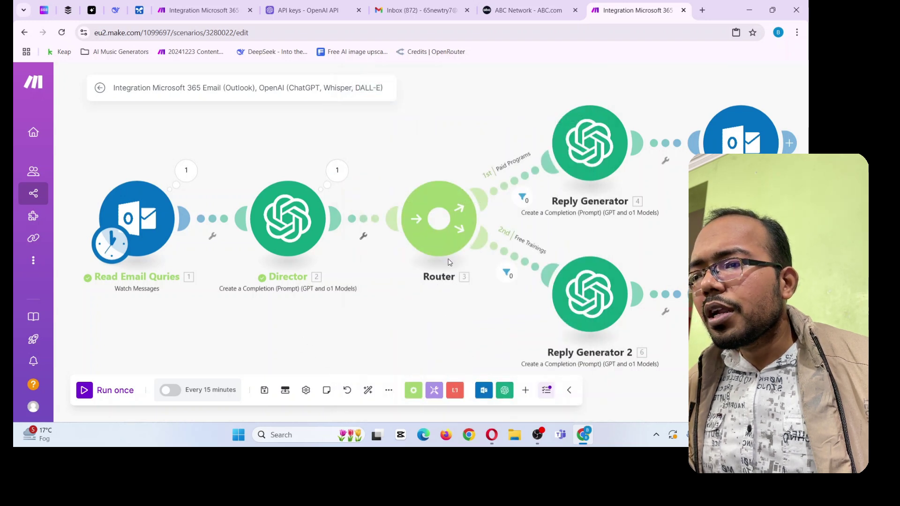
left_click(522, 198)
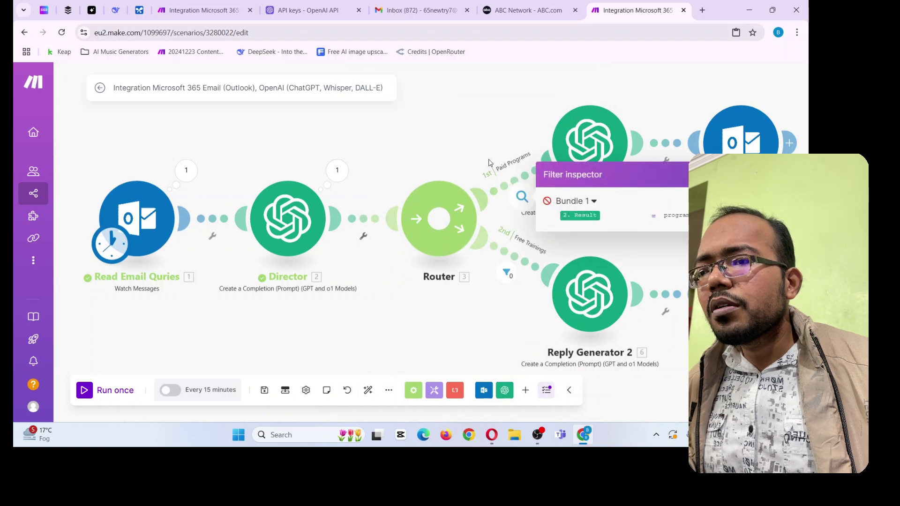
left_click(517, 192)
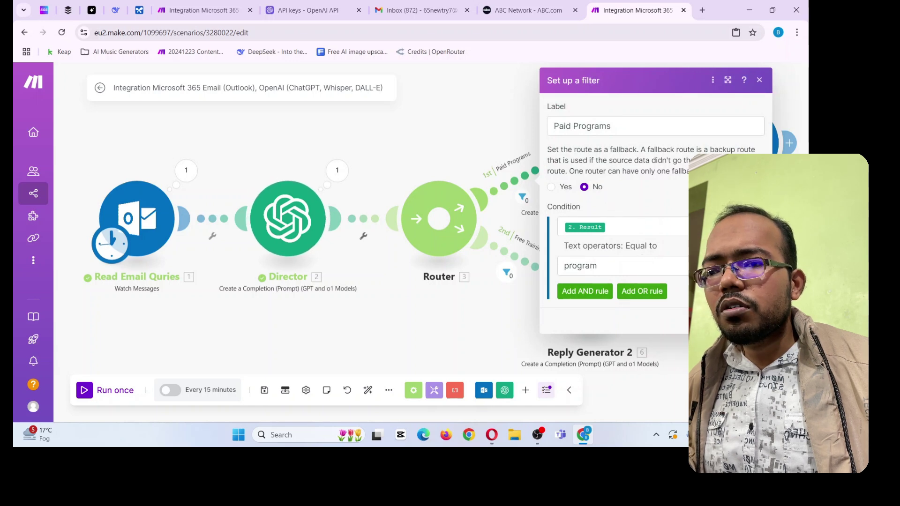
left_click(422, 308)
left_click_drag(422, 308, 342, 285)
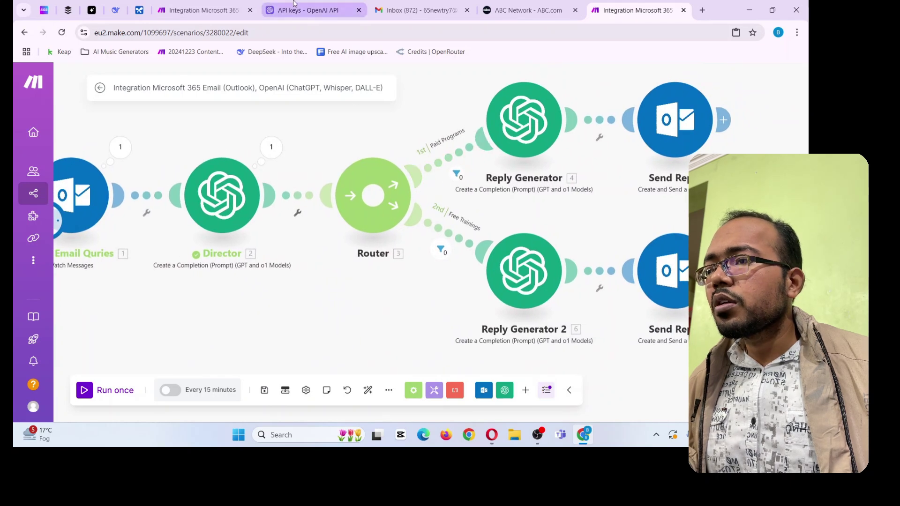
left_click(213, 8)
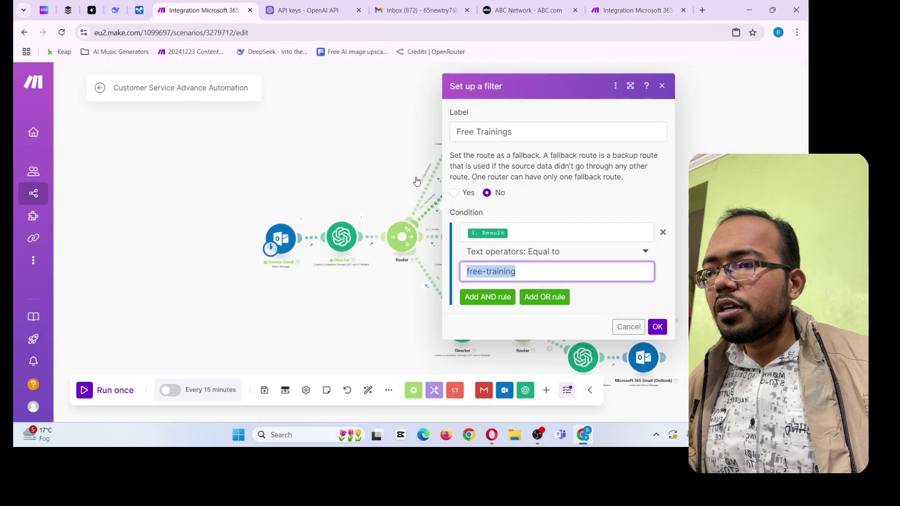
left_click(417, 181)
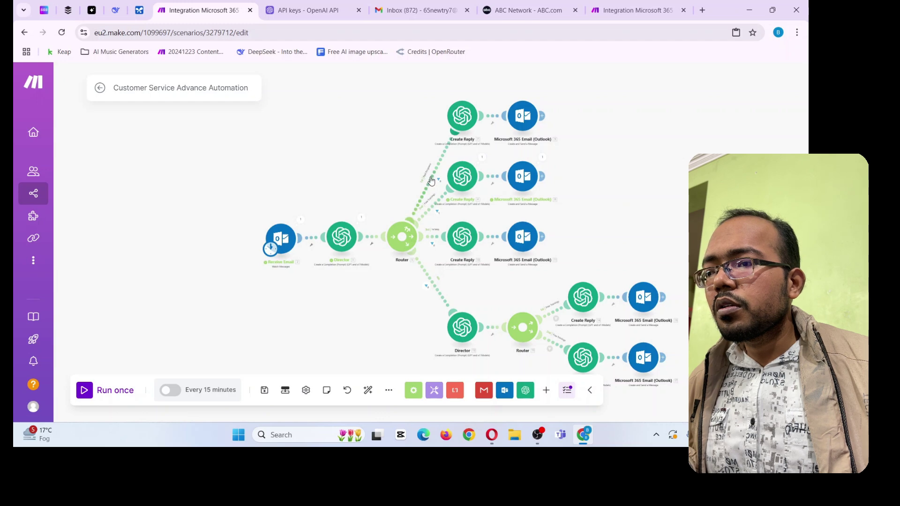
left_click(429, 194)
left_click(486, 266)
double_click(485, 266)
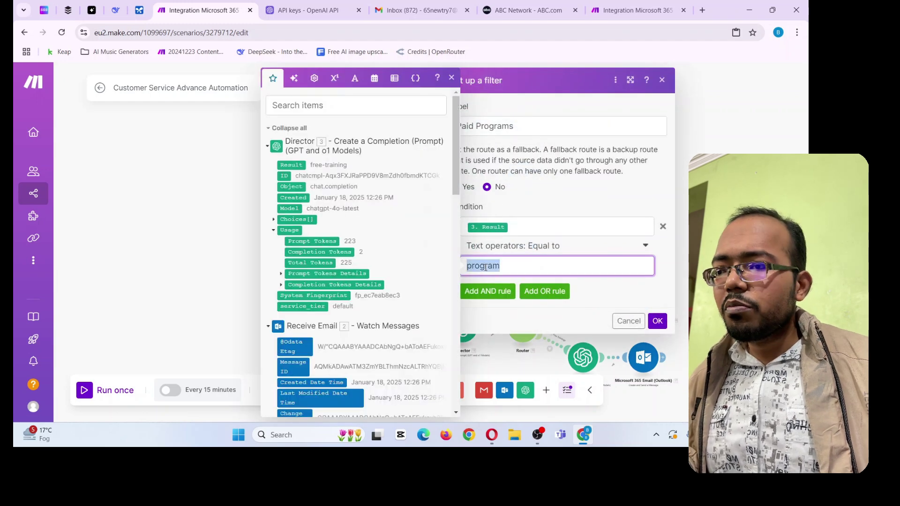
left_click(626, 321)
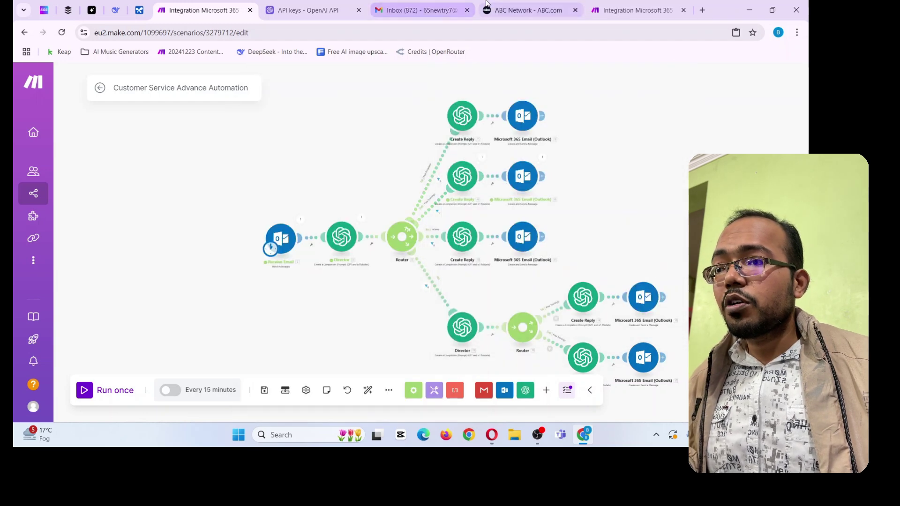
left_click(609, 4)
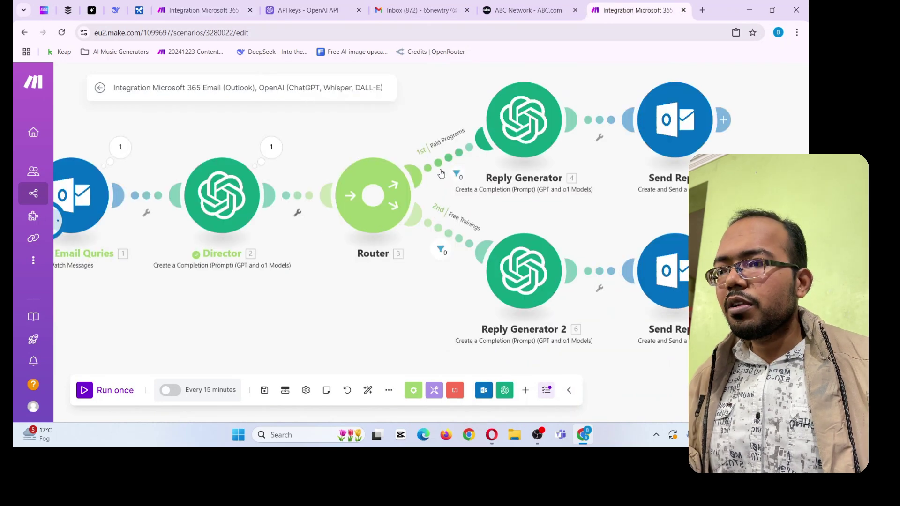
left_click(456, 176)
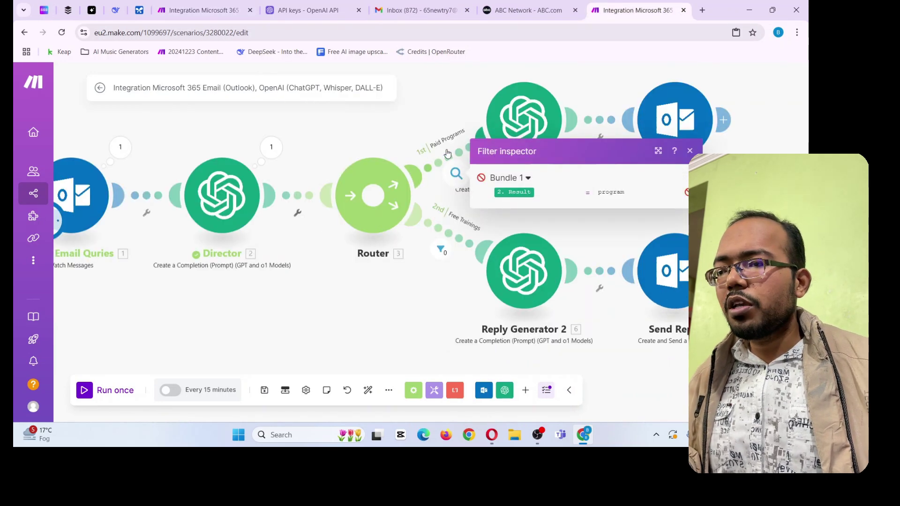
left_click(463, 170)
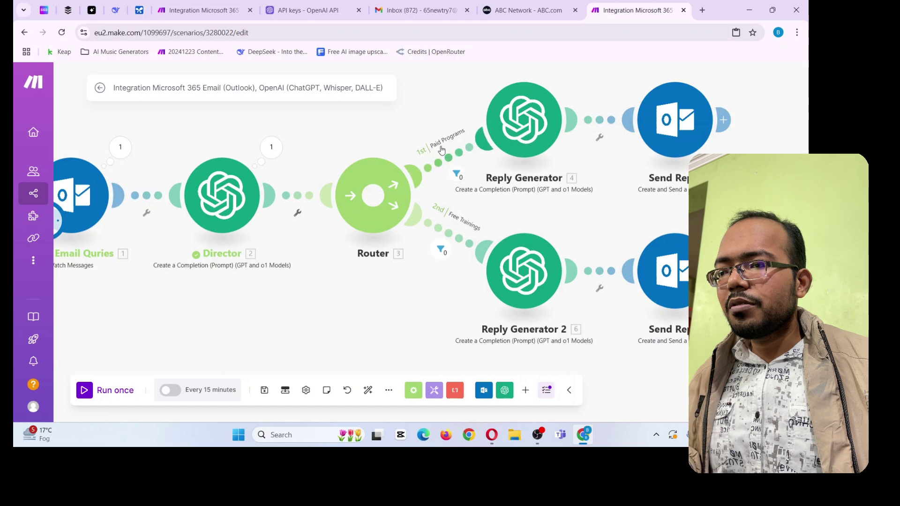
left_click(467, 146)
left_click(523, 271)
double_click(516, 266)
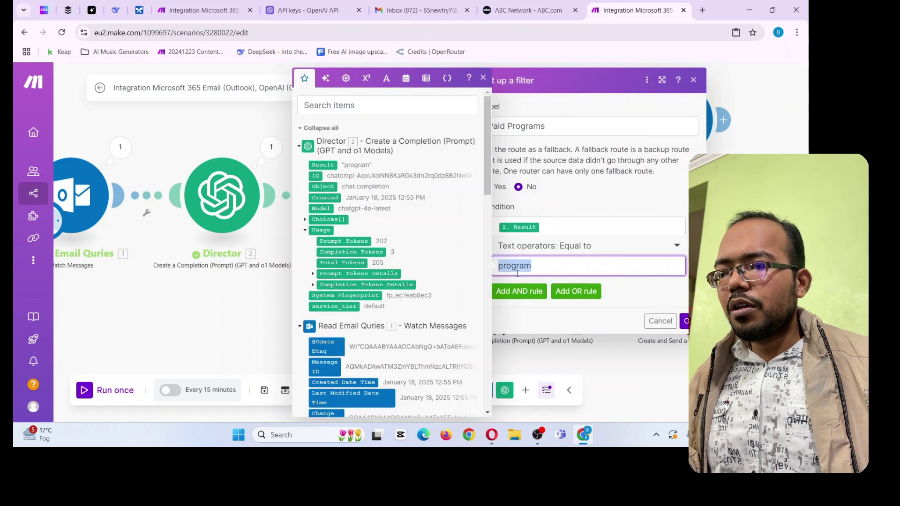
left_click(521, 265)
left_click(683, 322)
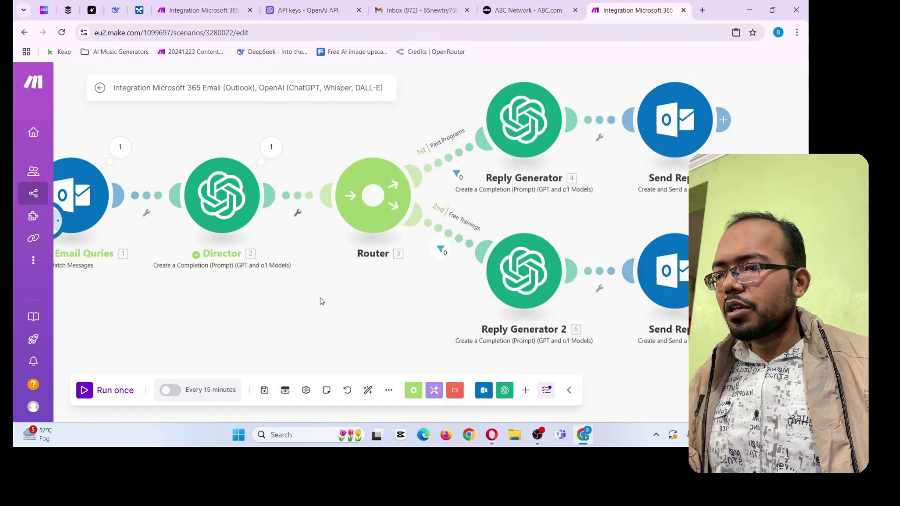
Review the word 'program' in the Director's classification prompt and save the scenario
left_click(265, 391)
left_click(305, 218)
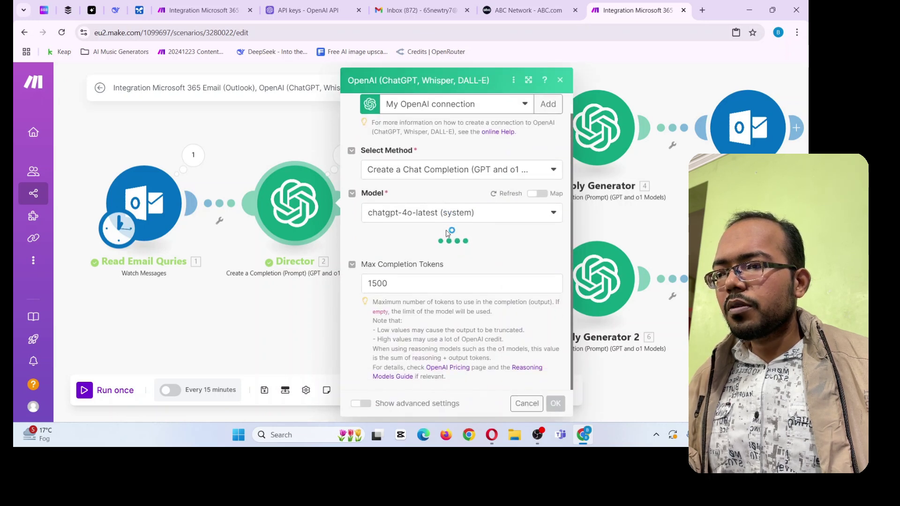
scroll(450, 232, "down", 10)
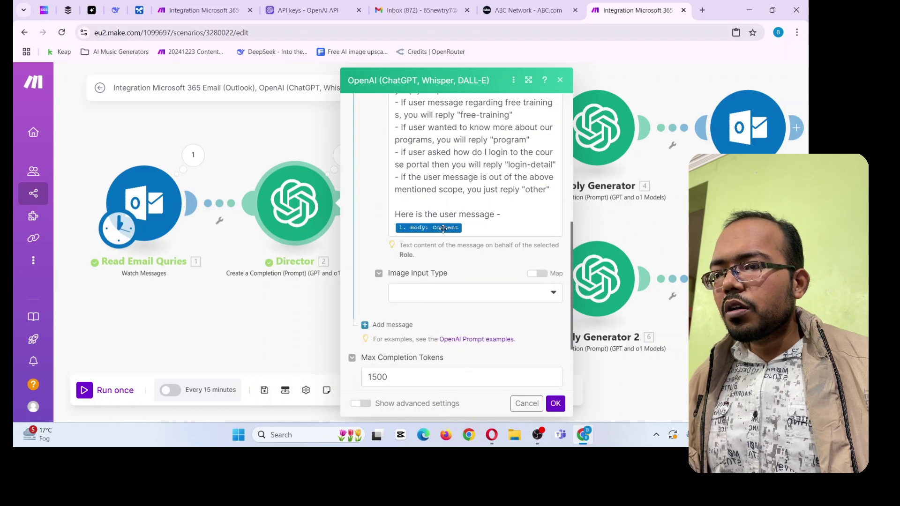
scroll(450, 231, "up", 1)
double_click(499, 213)
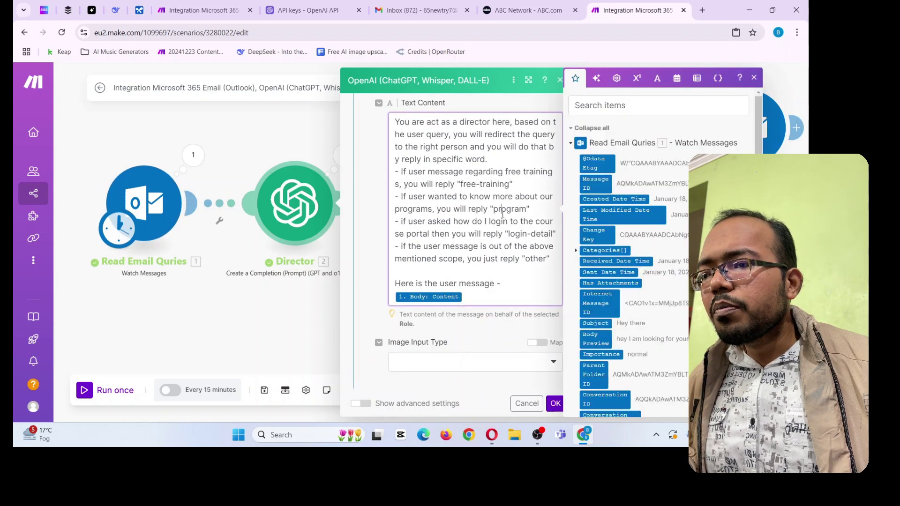
left_click(555, 403)
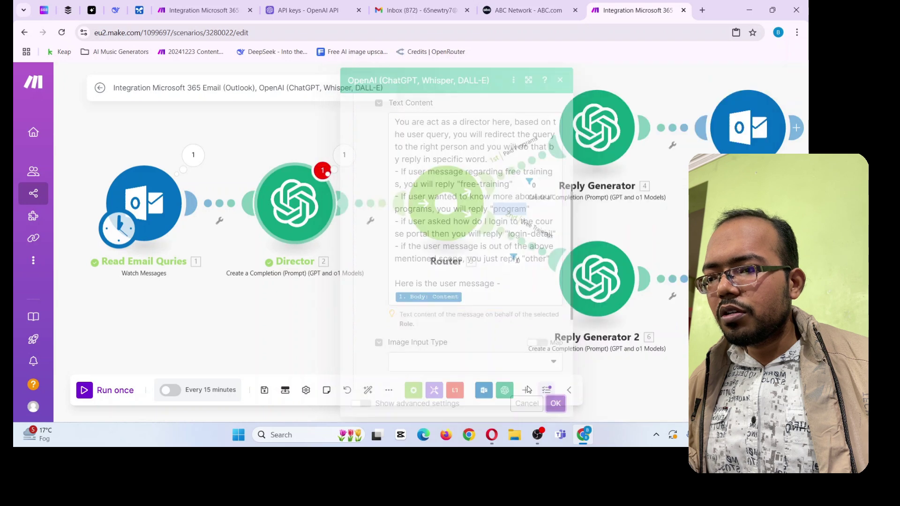
left_click(264, 390)
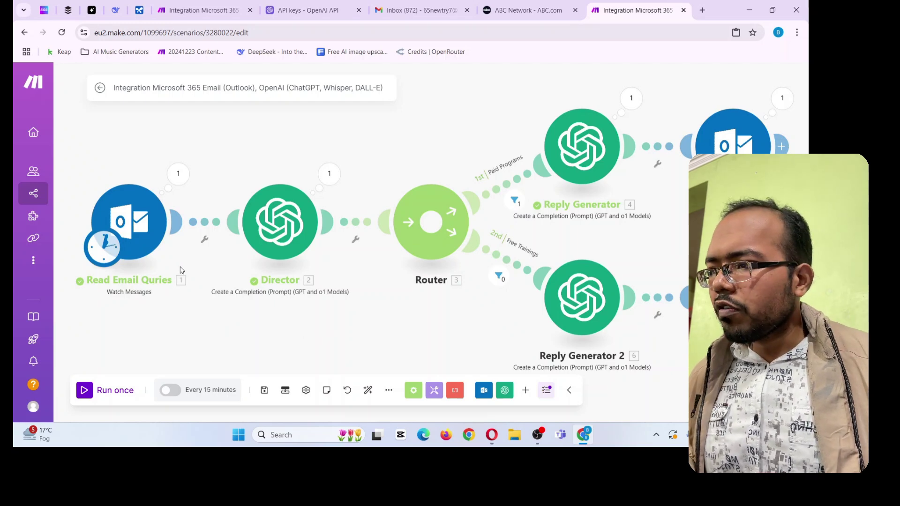
Start the Outlook trigger from the 'Hey there' email, run once, and pan to the Send Reply modules
right_click(137, 221)
left_click(188, 262)
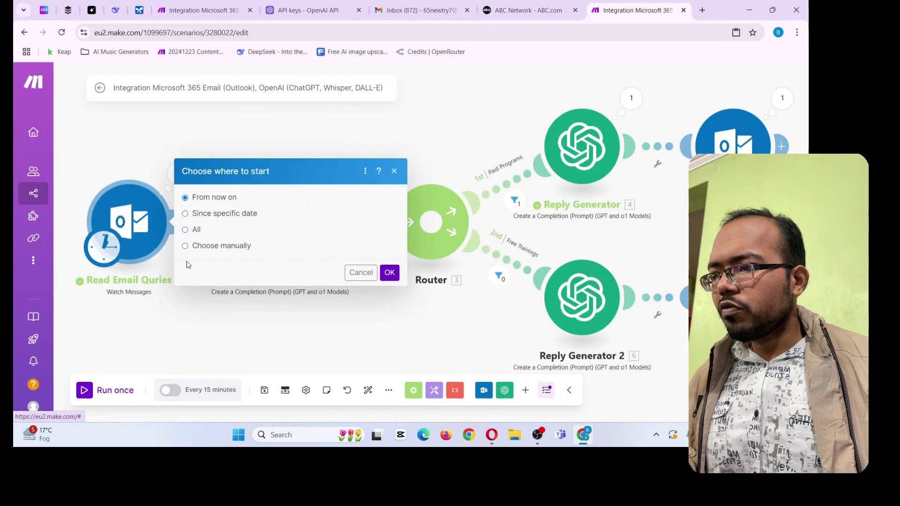
left_click(228, 248)
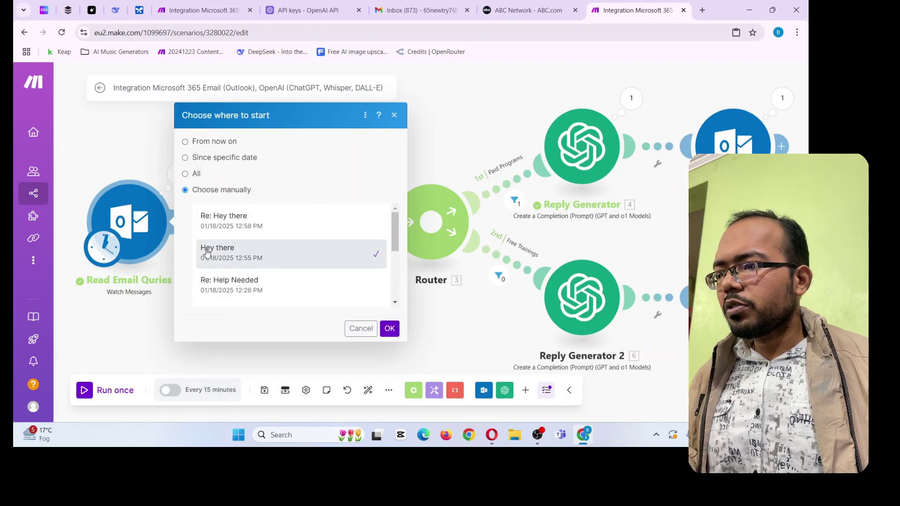
left_click(390, 328)
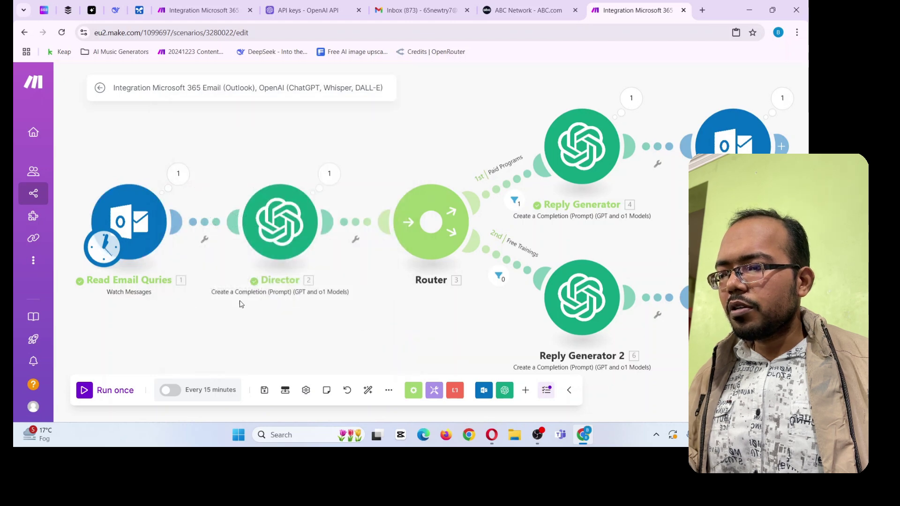
left_click(85, 389)
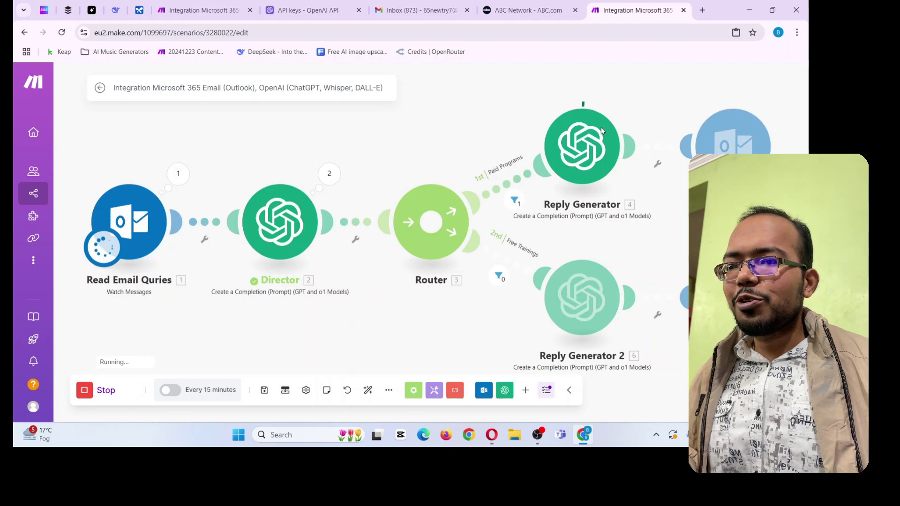
left_click_drag(583, 135, 503, 192)
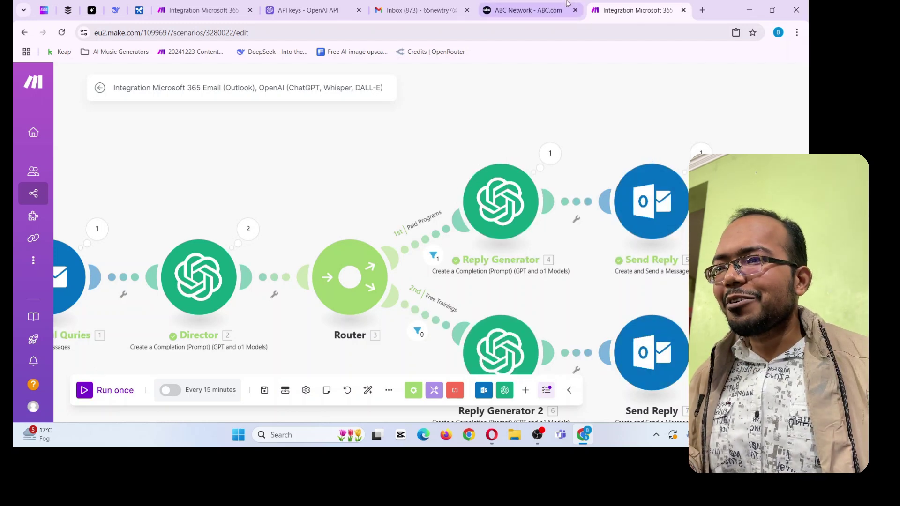
Read the 'Re: Hey there' reply in Gmail at normal page zoom, then return to the inbox
left_click(417, 10)
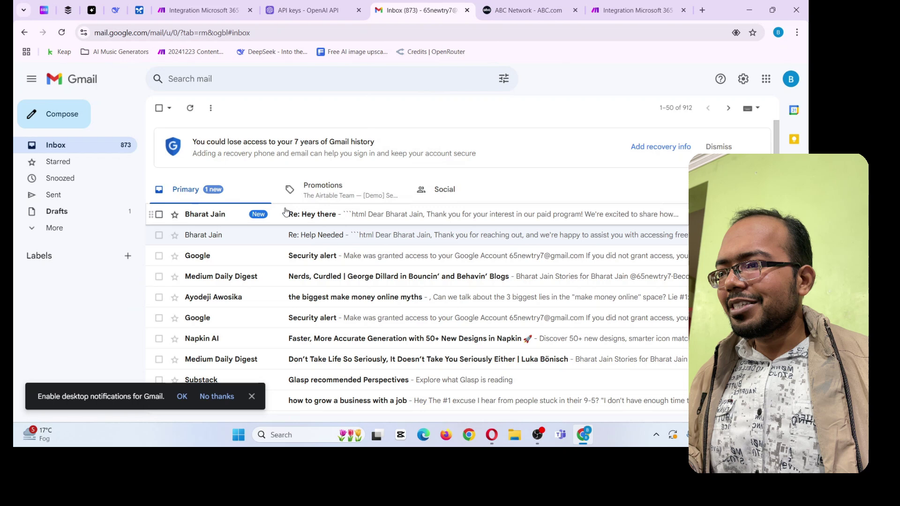
left_click(228, 220)
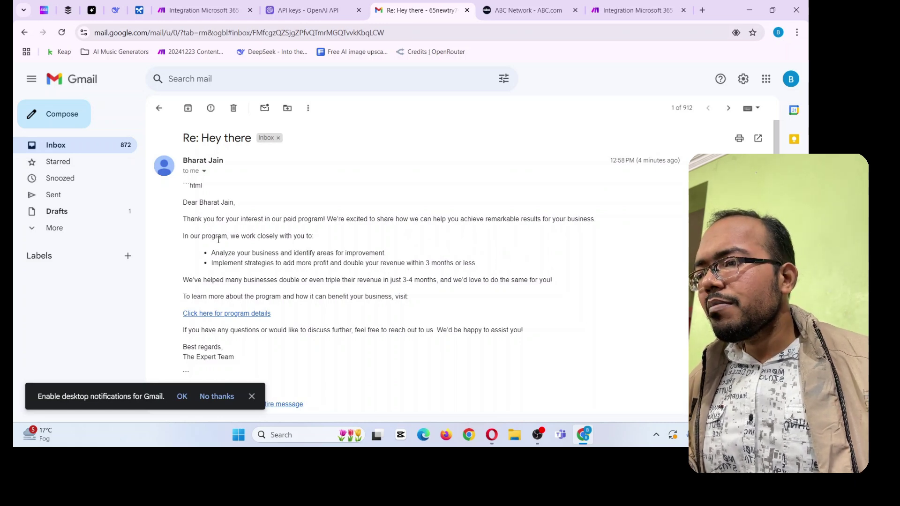
scroll(219, 240, "up", 5)
scroll(219, 239, "down", 1)
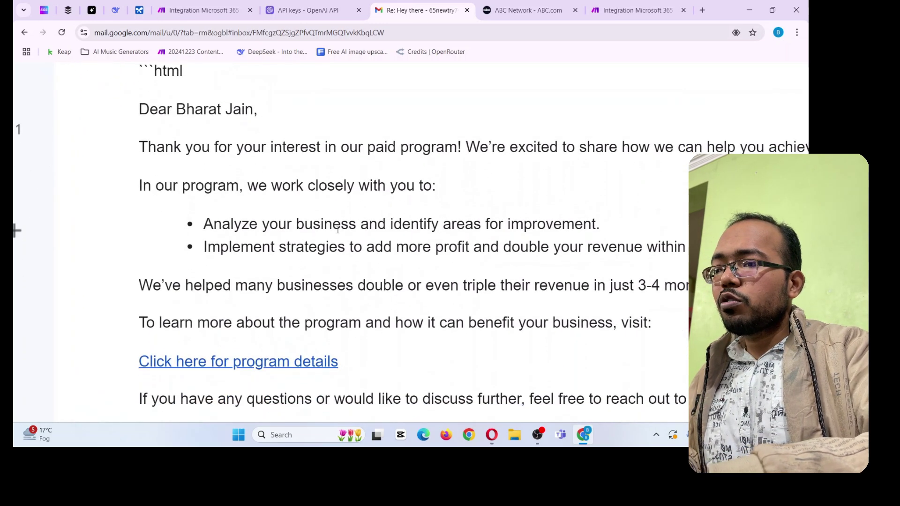
scroll(401, 245, "right", 1)
scroll(400, 245, "right", 1)
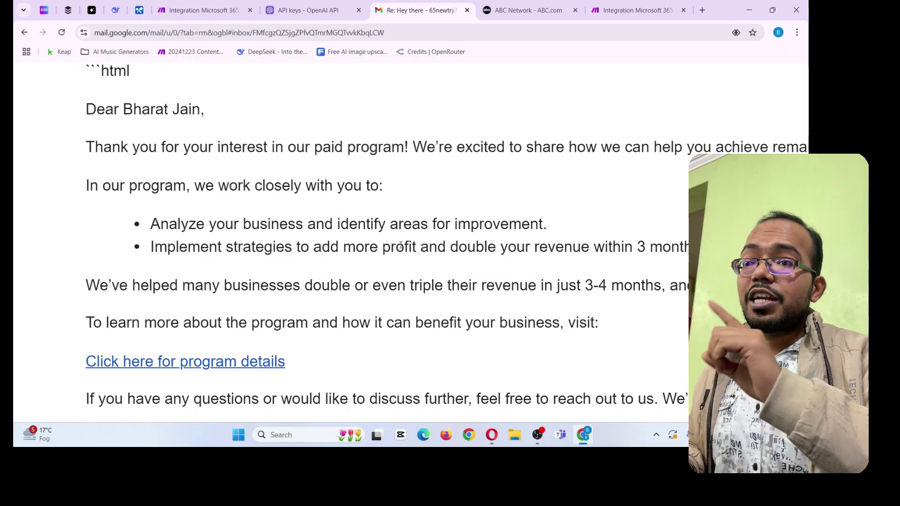
scroll(401, 245, "down", 2)
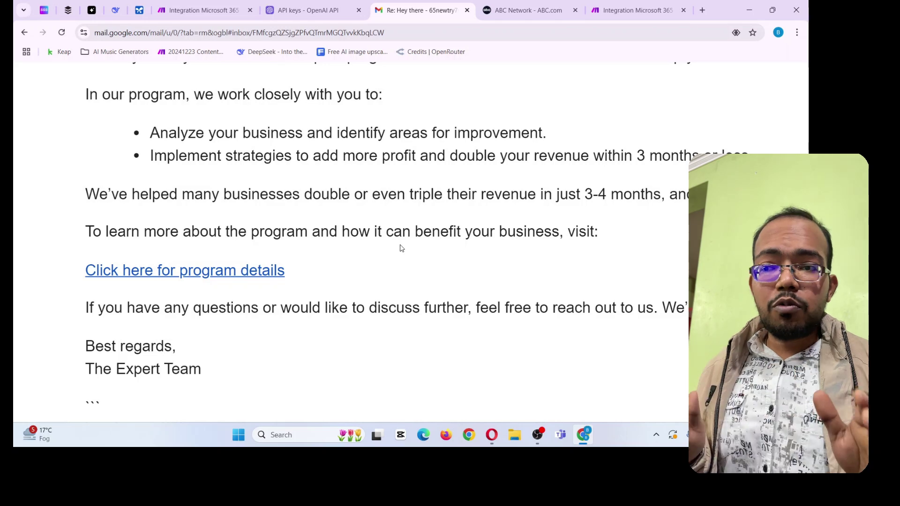
scroll(401, 248, "down", 1)
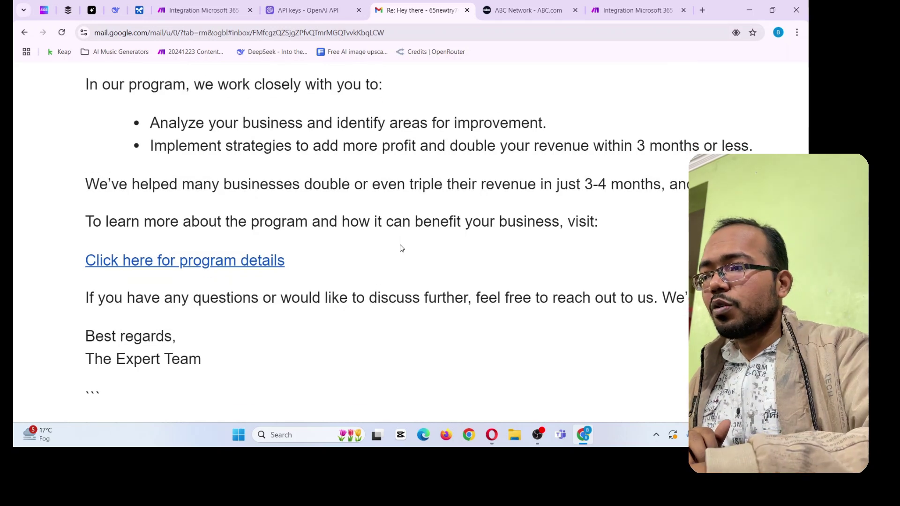
scroll(401, 248, "right", 2)
key("ctrl+0")
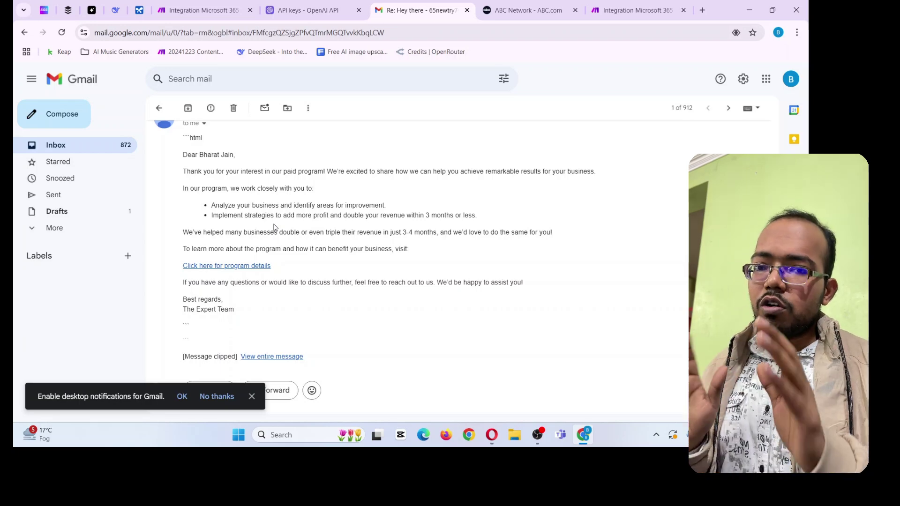
left_click(159, 108)
Switch to the Make 'Integration Microsoft 365' tab and reposition the canvas around the Director and Router
left_click(536, 3)
left_click(628, 5)
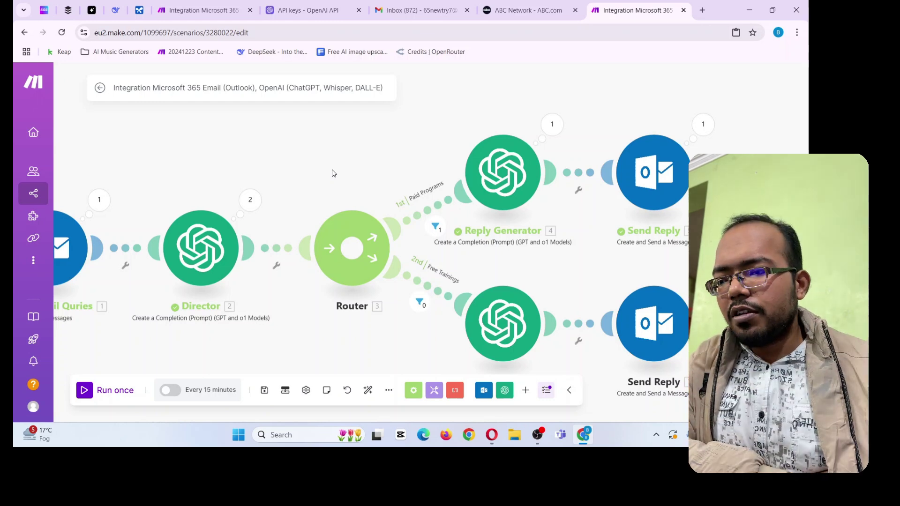
left_click_drag(369, 167, 358, 147)
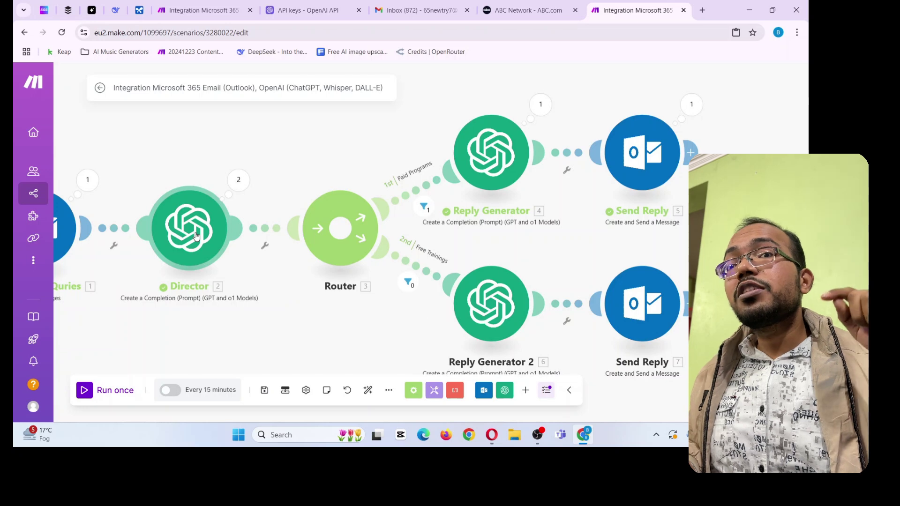
scroll(357, 347, "down", 3)
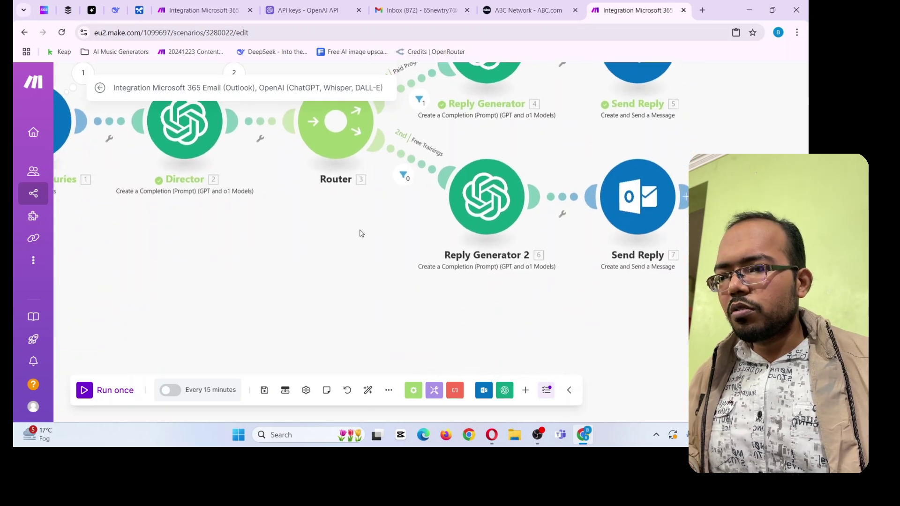
Clone the Director module and connect the copy to the Router as its third route
right_click(184, 130)
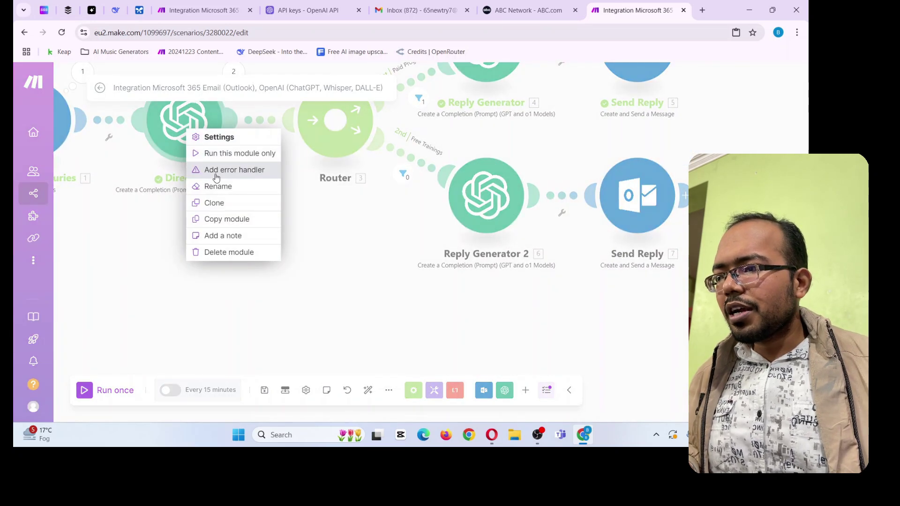
left_click(224, 203)
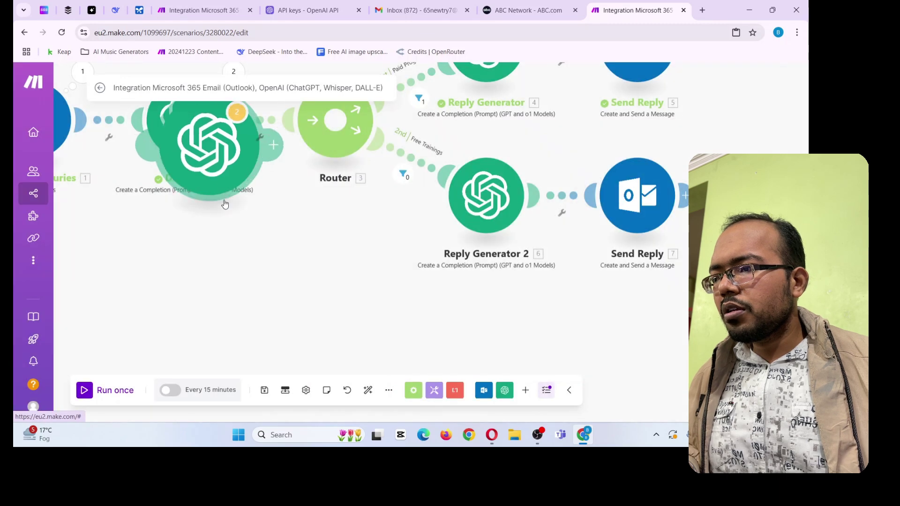
left_click(526, 325)
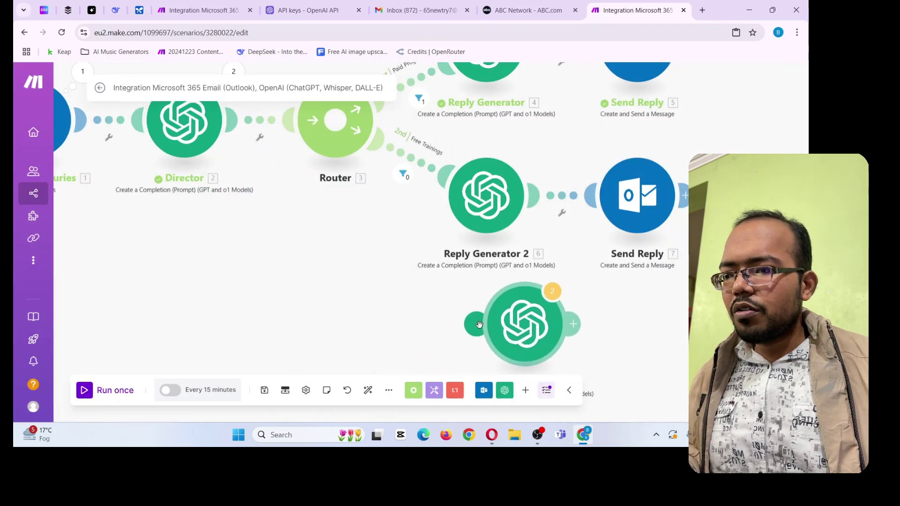
left_click_drag(477, 323, 348, 179)
left_click_drag(361, 315, 301, 251)
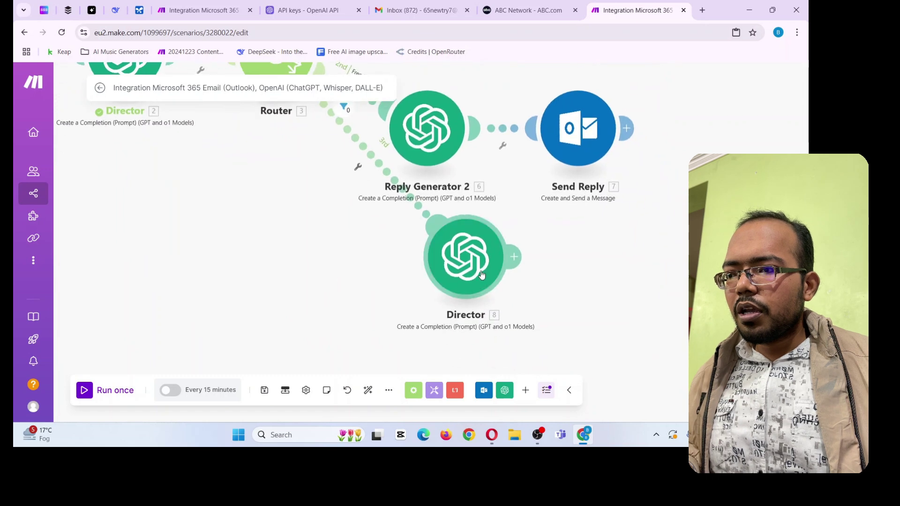
left_click_drag(486, 268, 448, 312)
Rename the copied Director to 'Sub-Director' by adding the prefix 'Sub-'
right_click(449, 310)
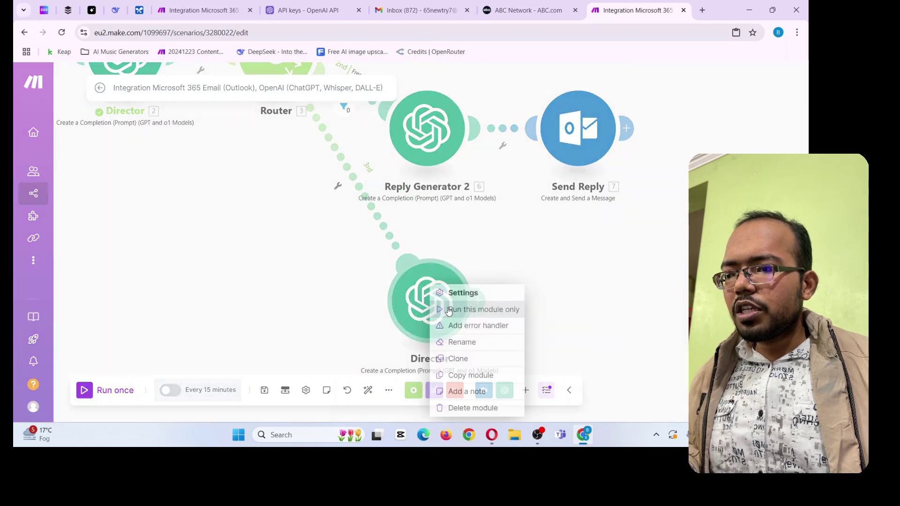
left_click(483, 342)
left_click(359, 254)
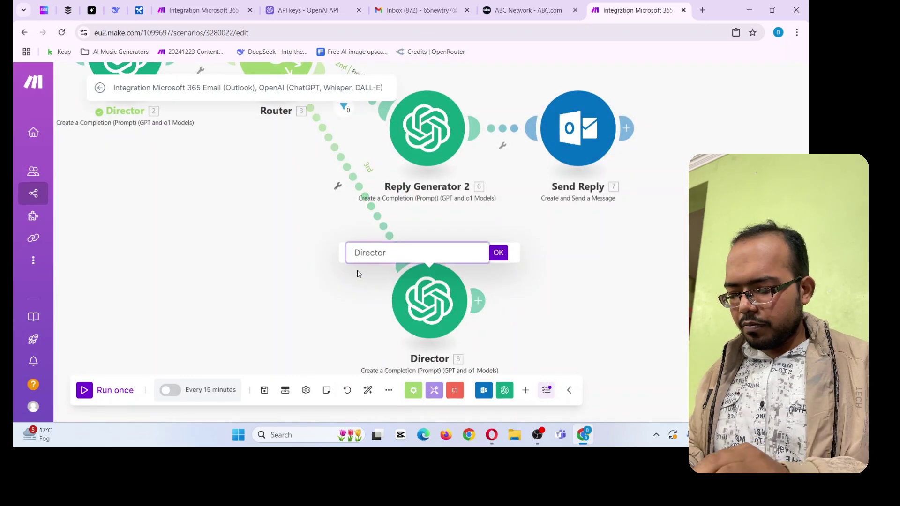
type("Sub")
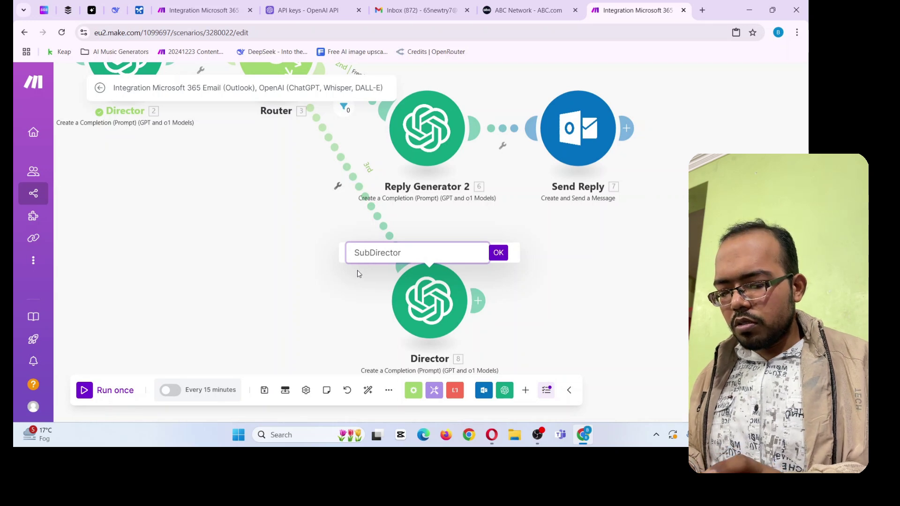
type("-")
left_click(499, 253)
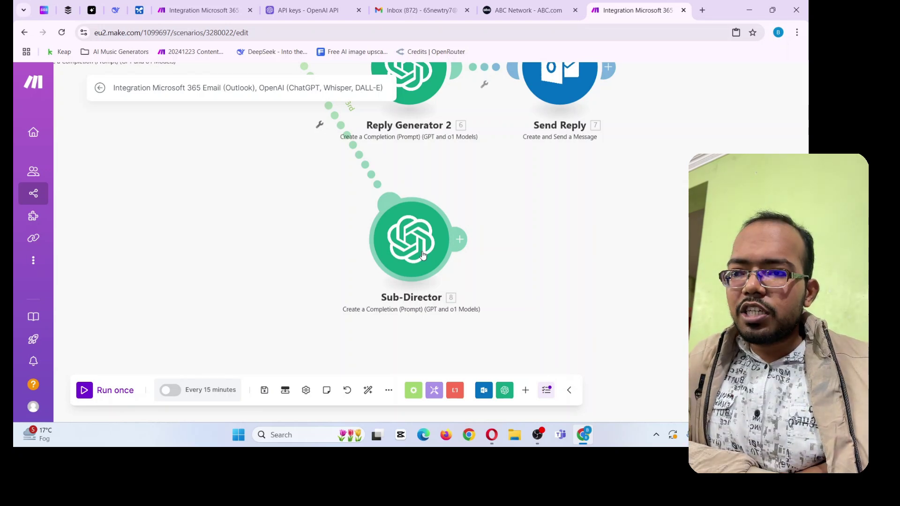
left_click_drag(514, 245, 488, 272)
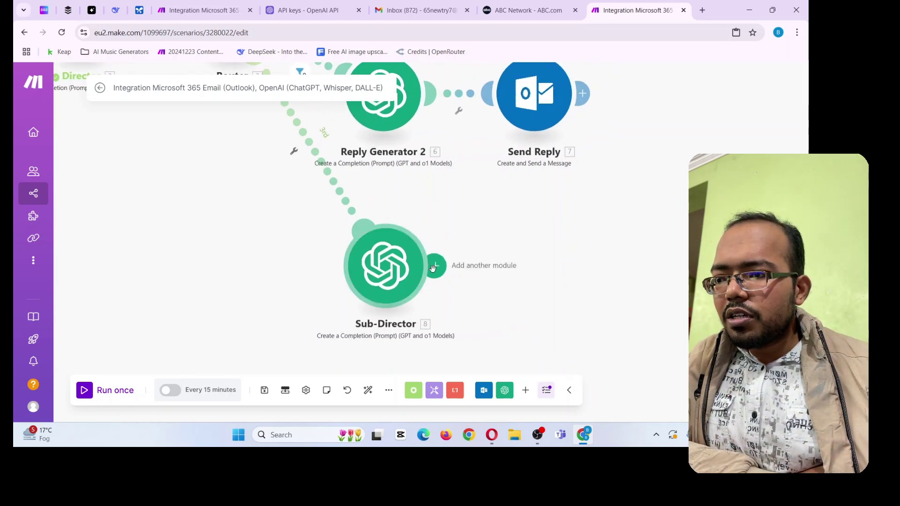
Add a new Router module after Sub-Director
left_click(435, 266)
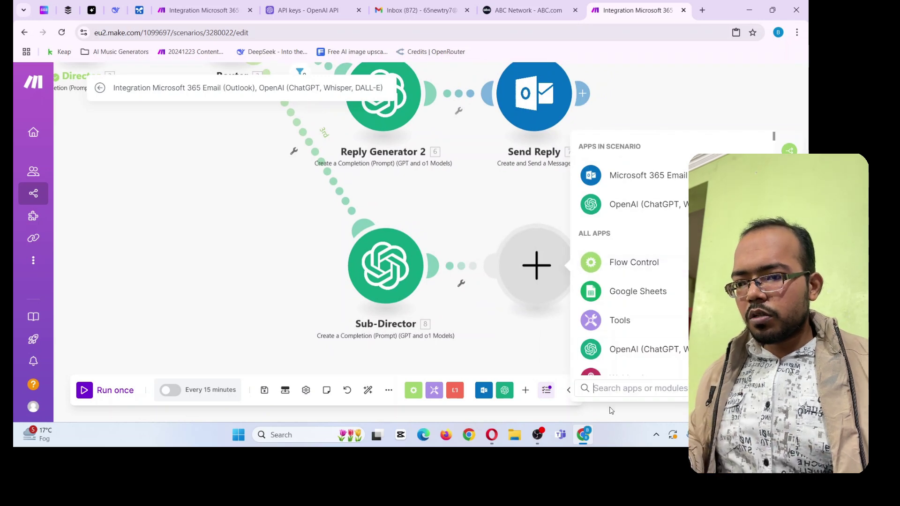
type("rout")
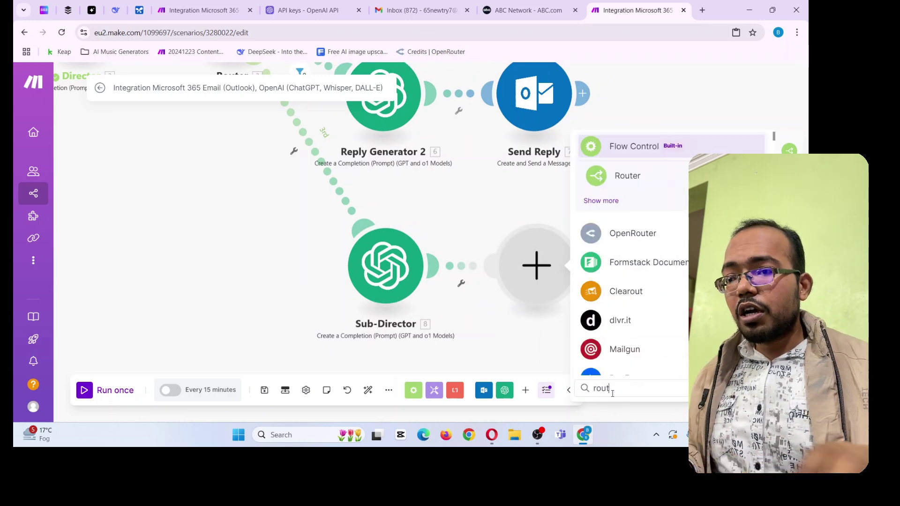
left_click(627, 177)
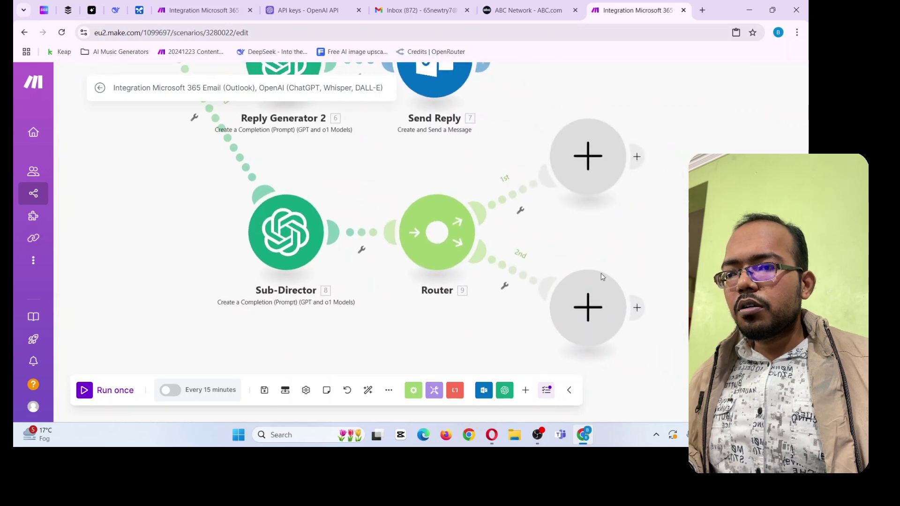
right_click(665, 289)
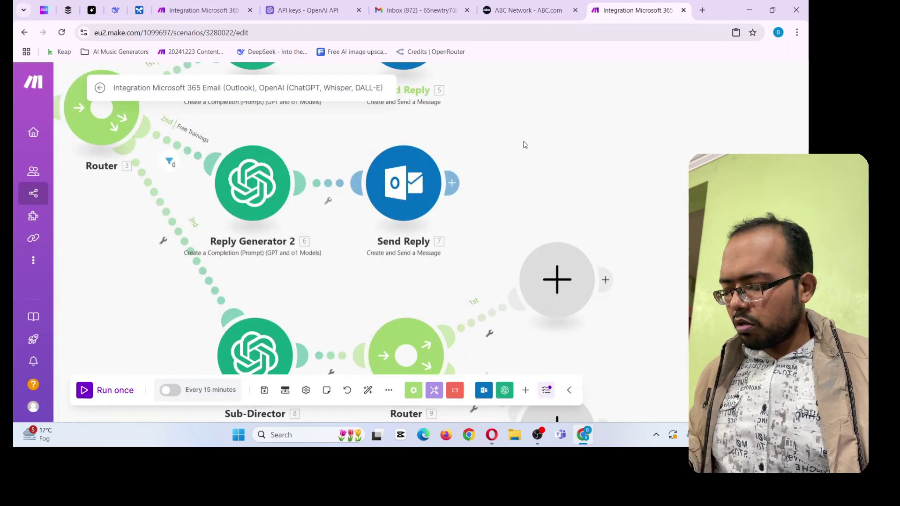
Copy Reply Generator 2 and Send Reply, paste them, and attach them to the new Router's route
left_click_drag(516, 141, 200, 247)
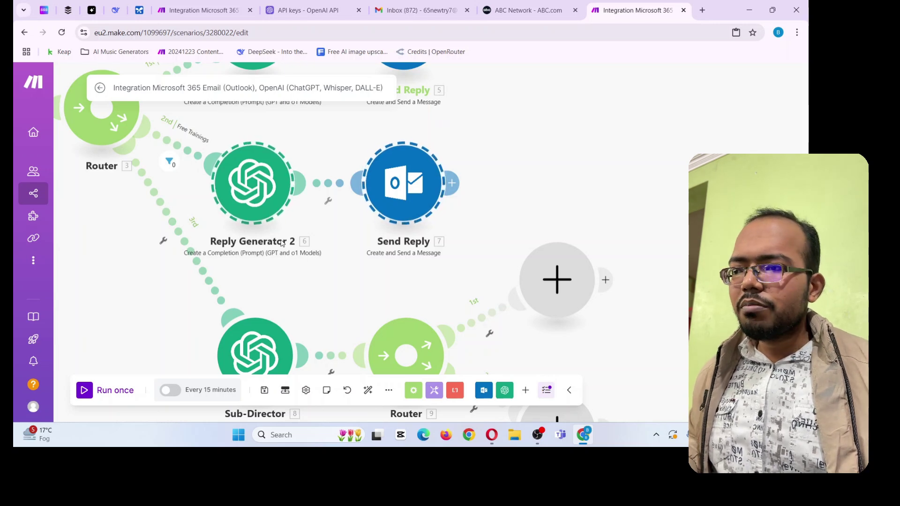
right_click(272, 195)
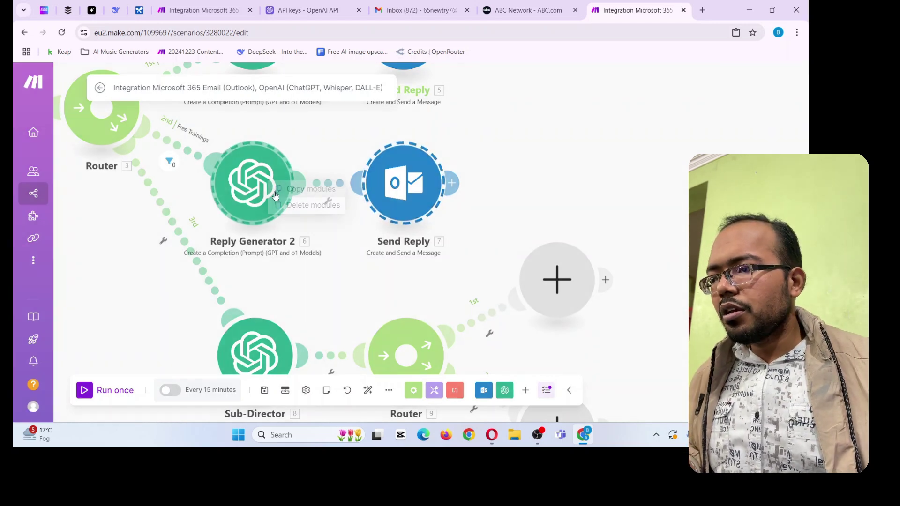
left_click(309, 190)
right_click(558, 204)
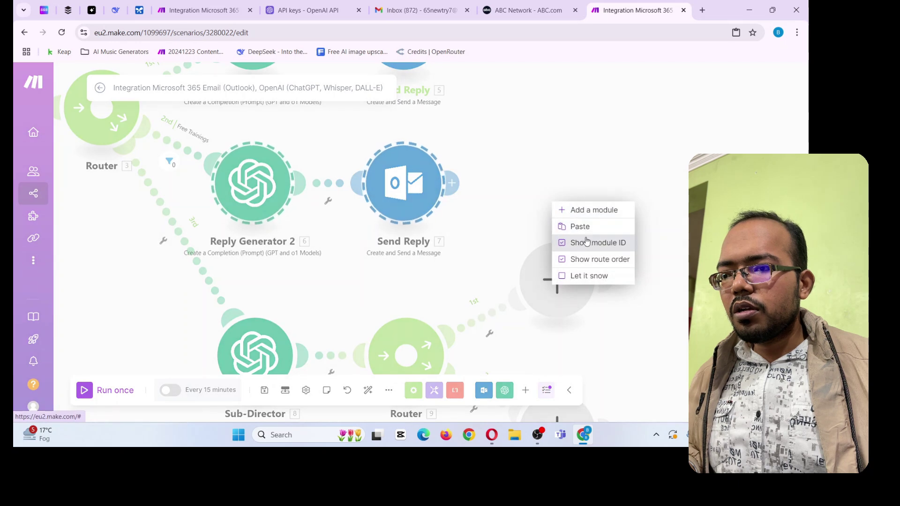
left_click(574, 227)
left_click_drag(554, 235, 628, 281)
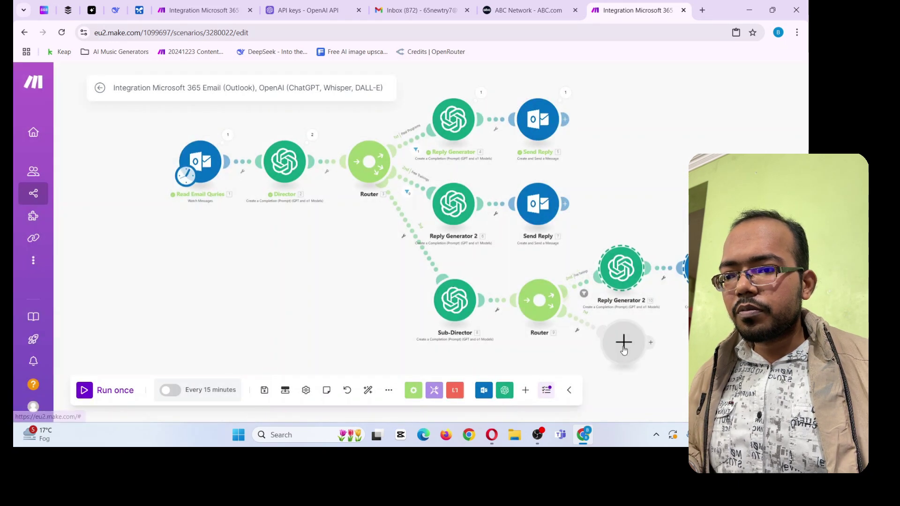
Auto-align the whole scenario layout
mouse_move(645, 330)
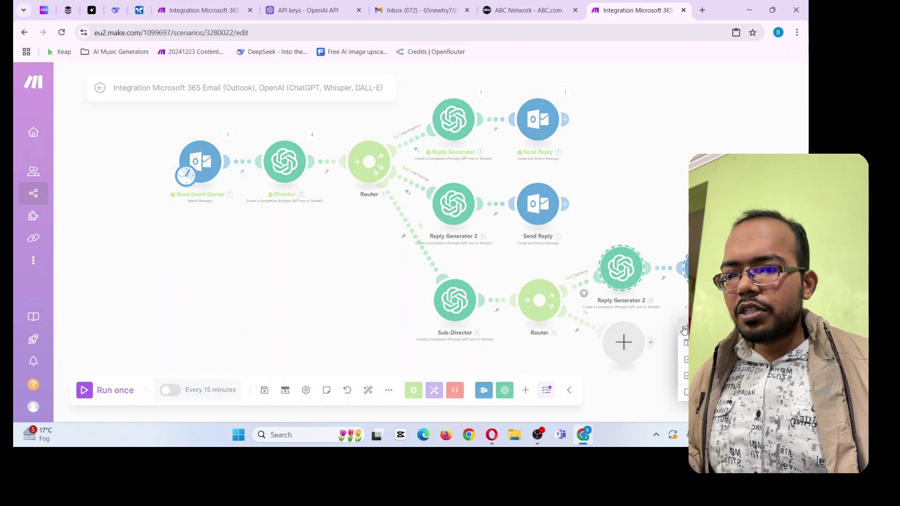
left_click_drag(624, 315, 587, 313)
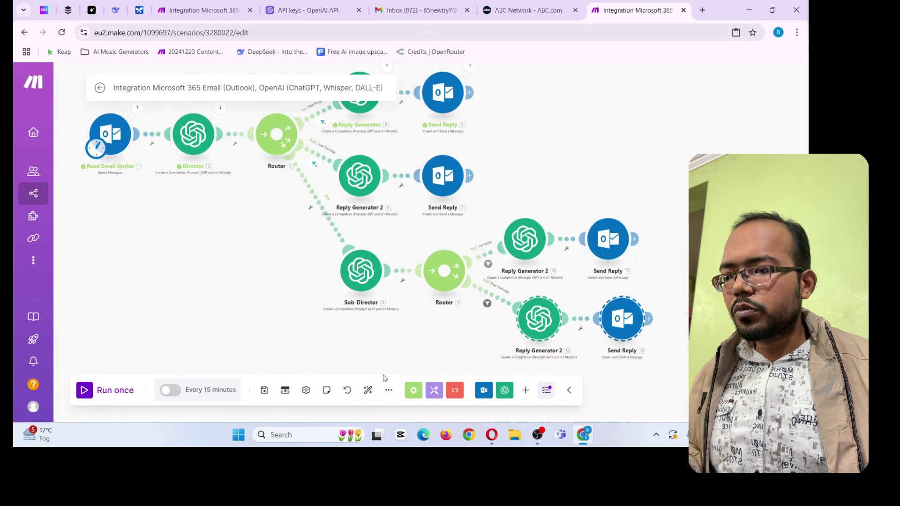
left_click(368, 390)
left_click_drag(654, 244, 621, 206)
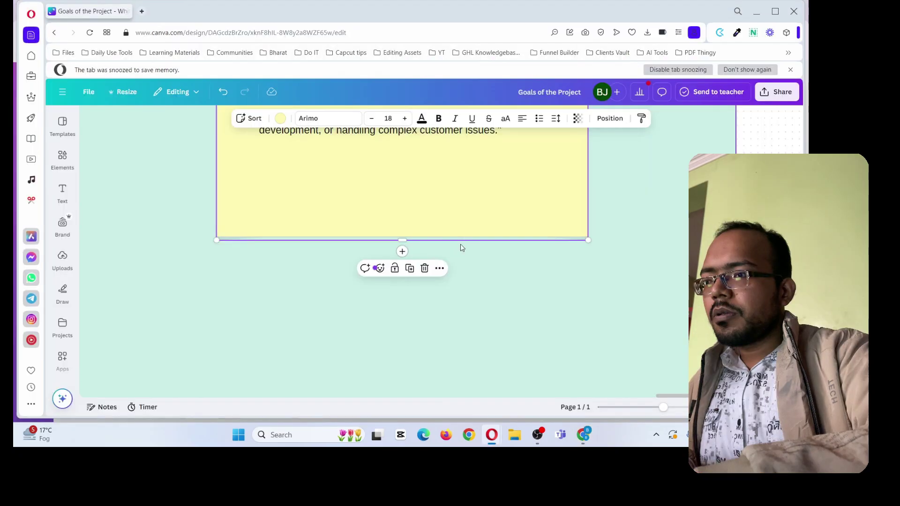
Scroll the Goals of the Project board down and left to the Challenges and Solutions sections
scroll(462, 248, "down", 10)
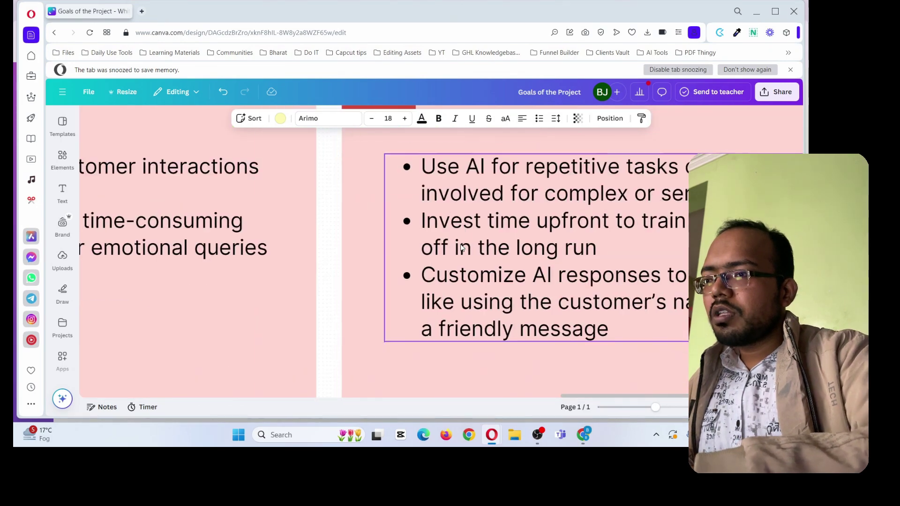
scroll(462, 248, "down", 3)
scroll(462, 247, "left", 1)
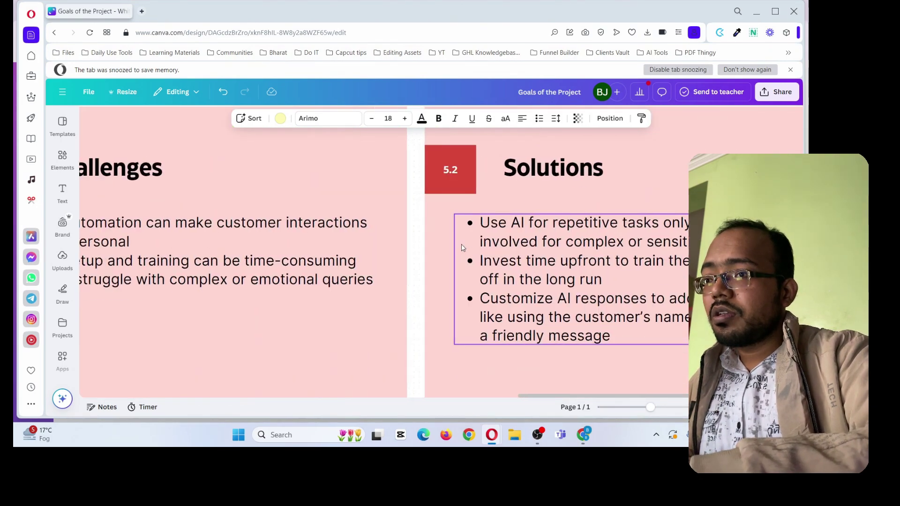